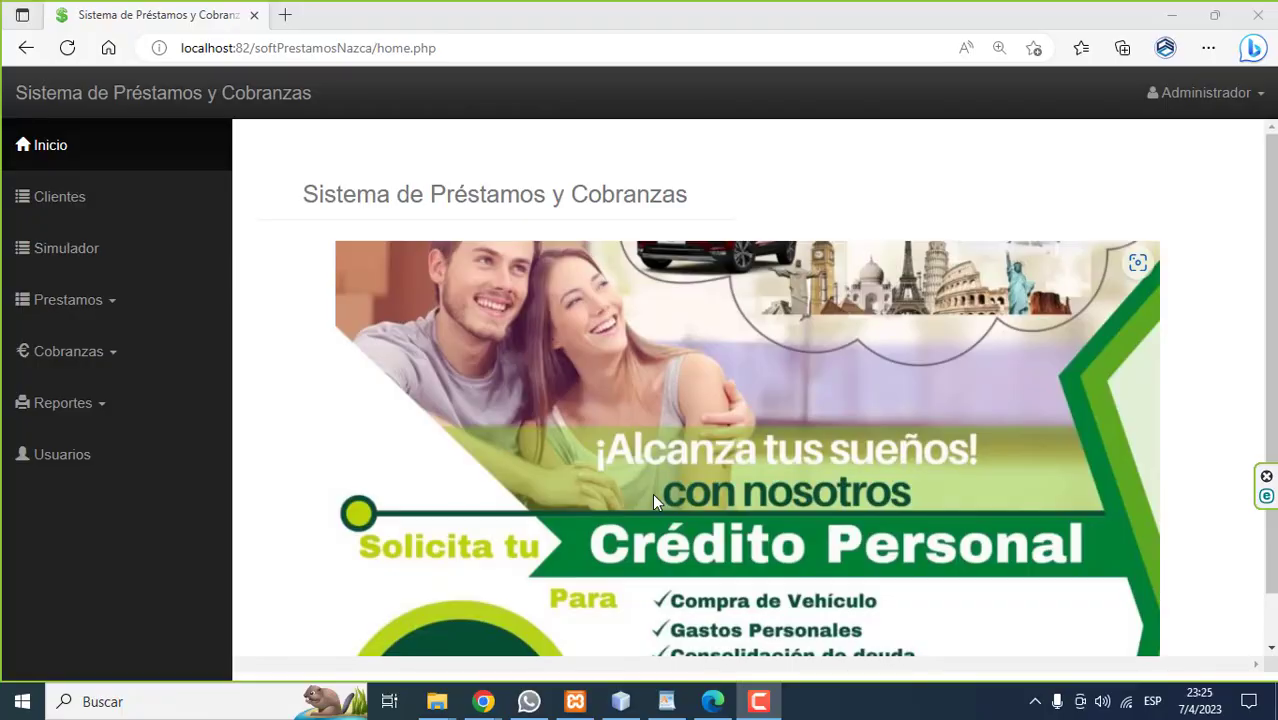
- Open the Prestamos loans list, start a new loan and select the client by name search
left_click(64, 318)
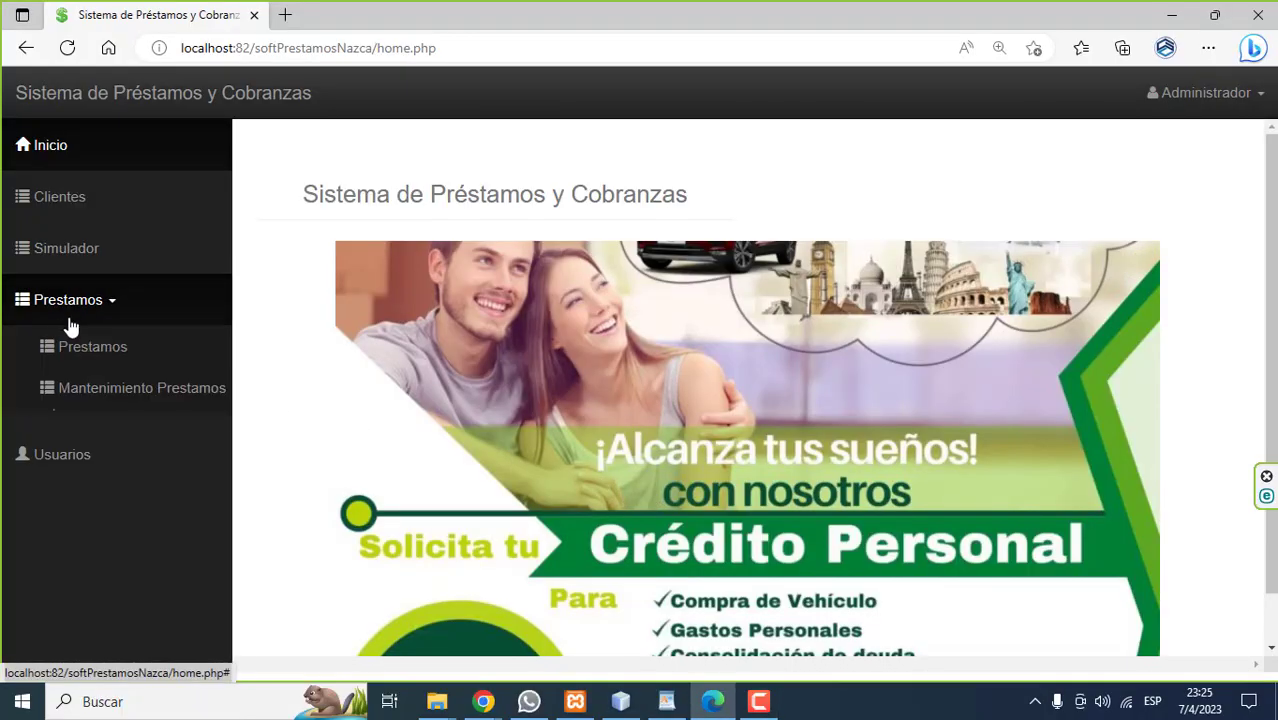
left_click(89, 350)
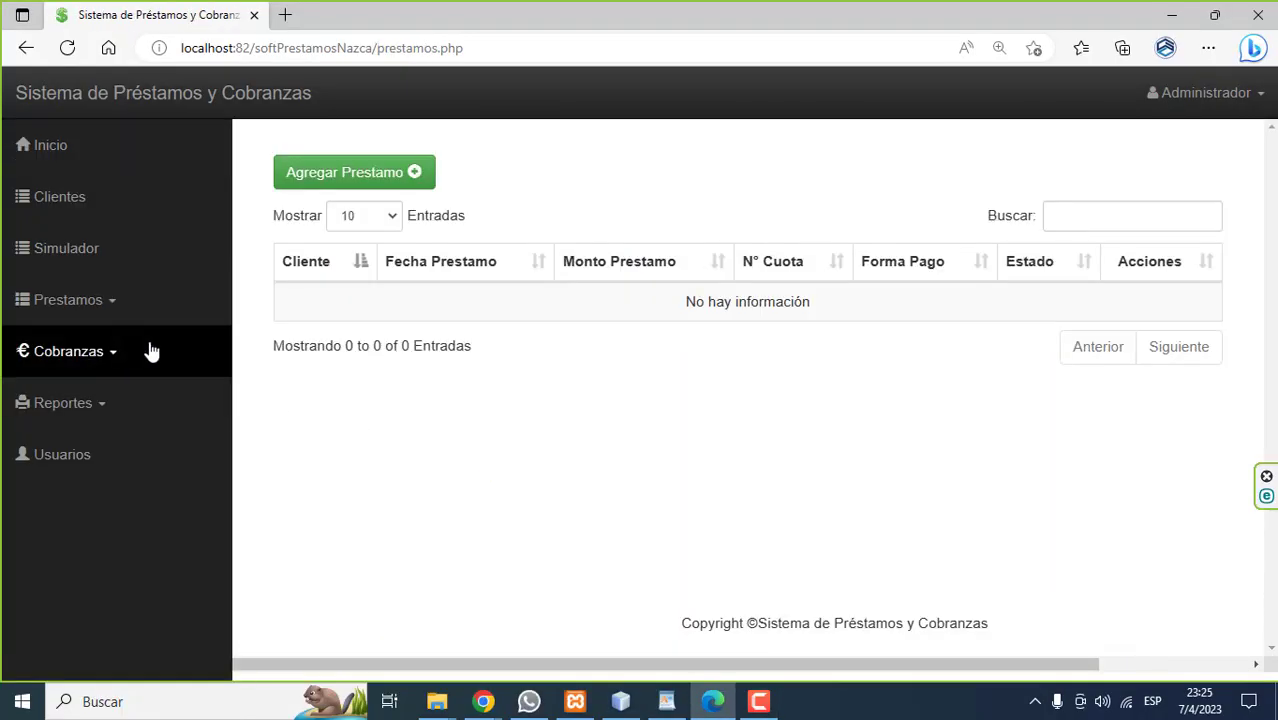
left_click(360, 193)
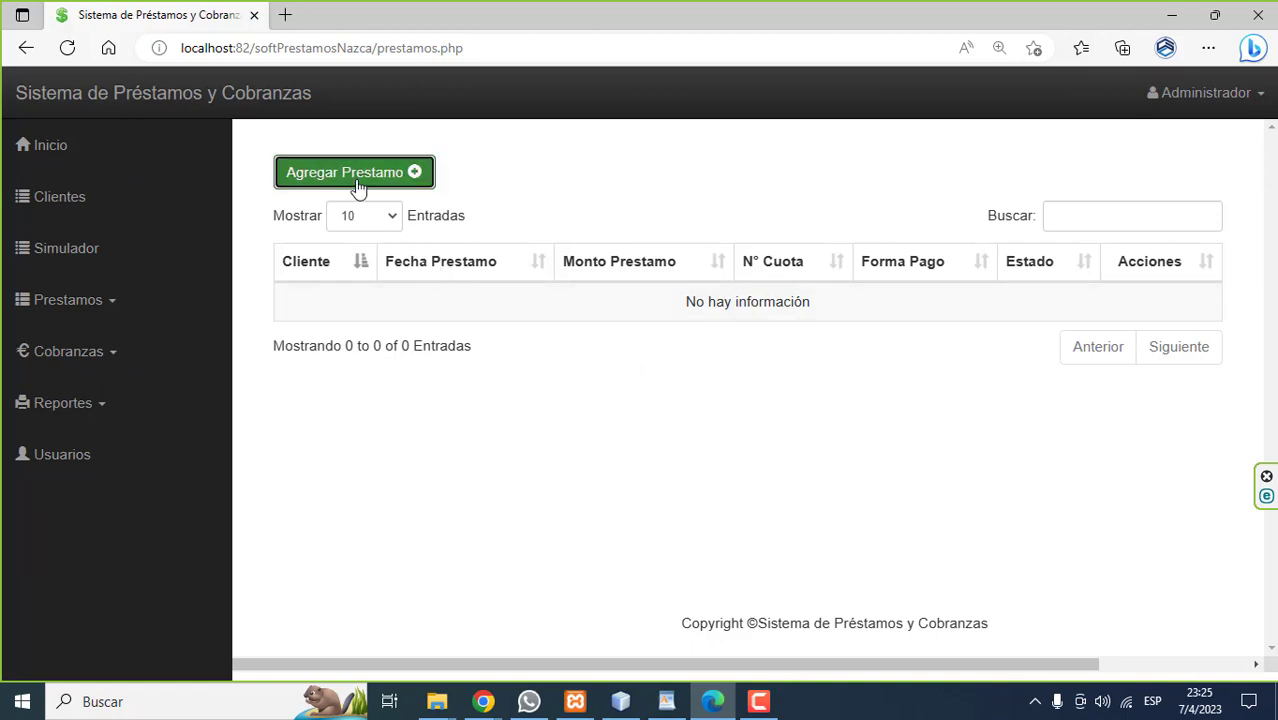
left_click(320, 221)
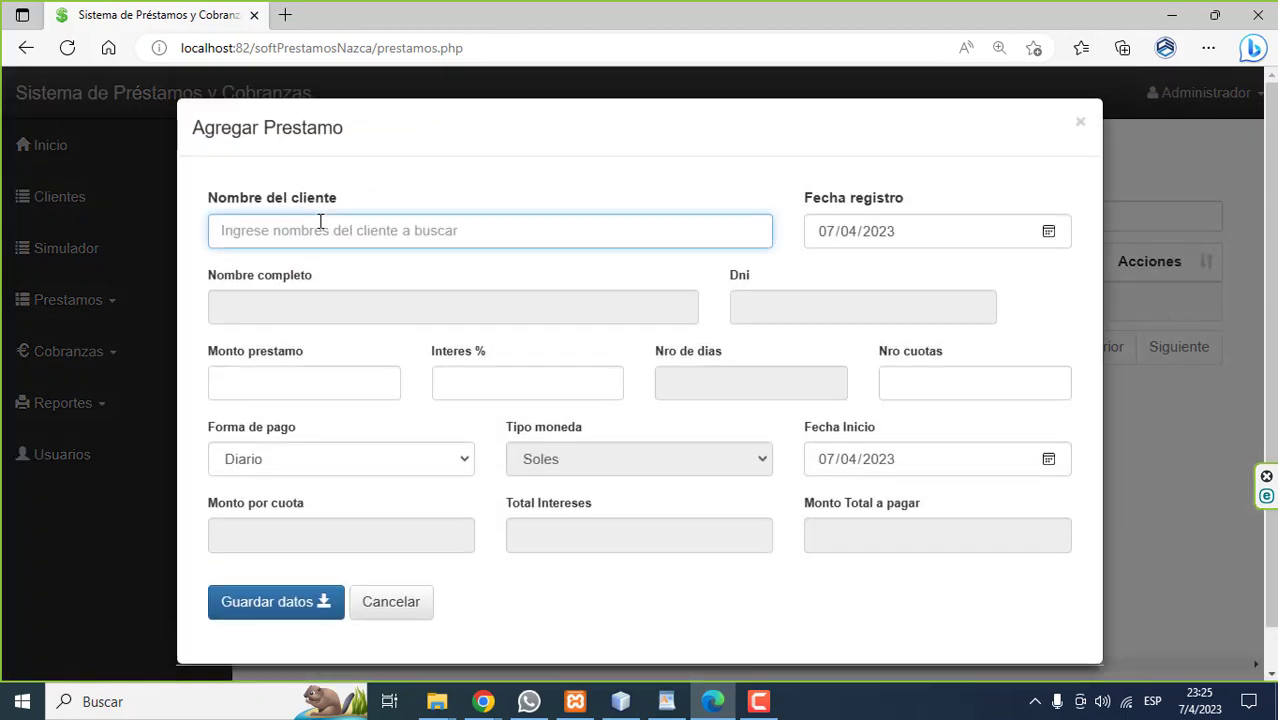
type("ma")
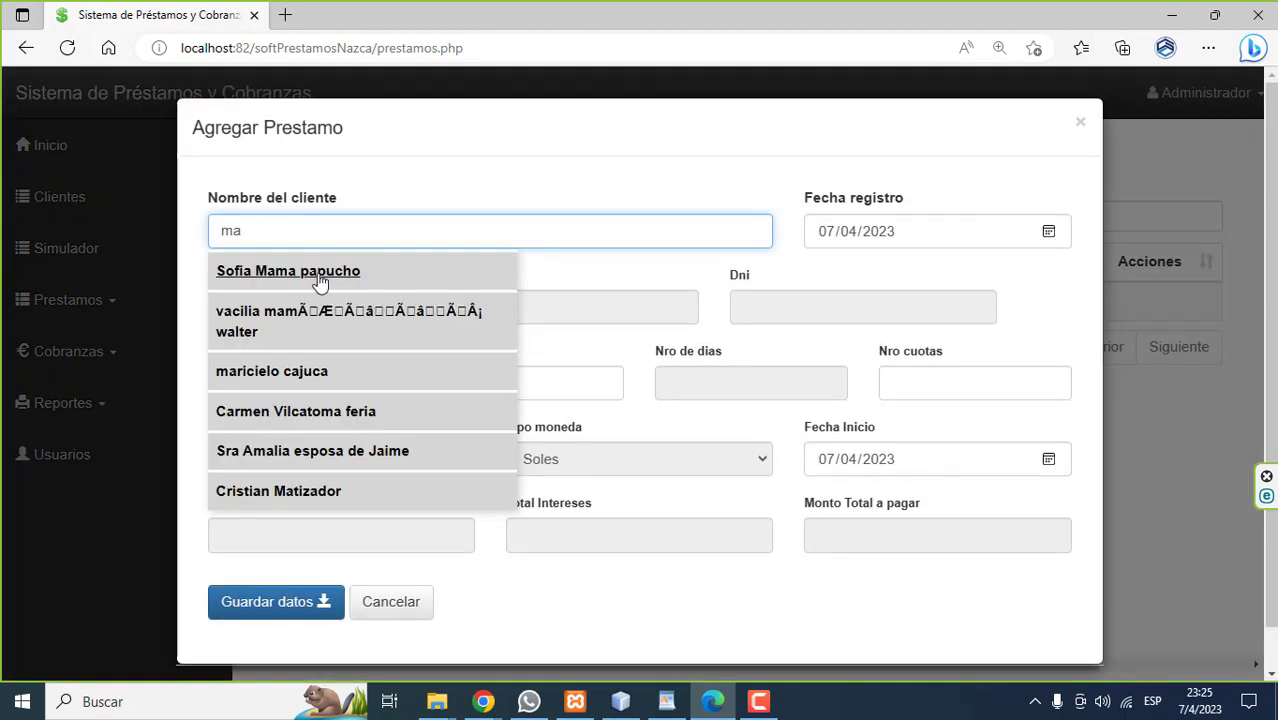
left_click(320, 283)
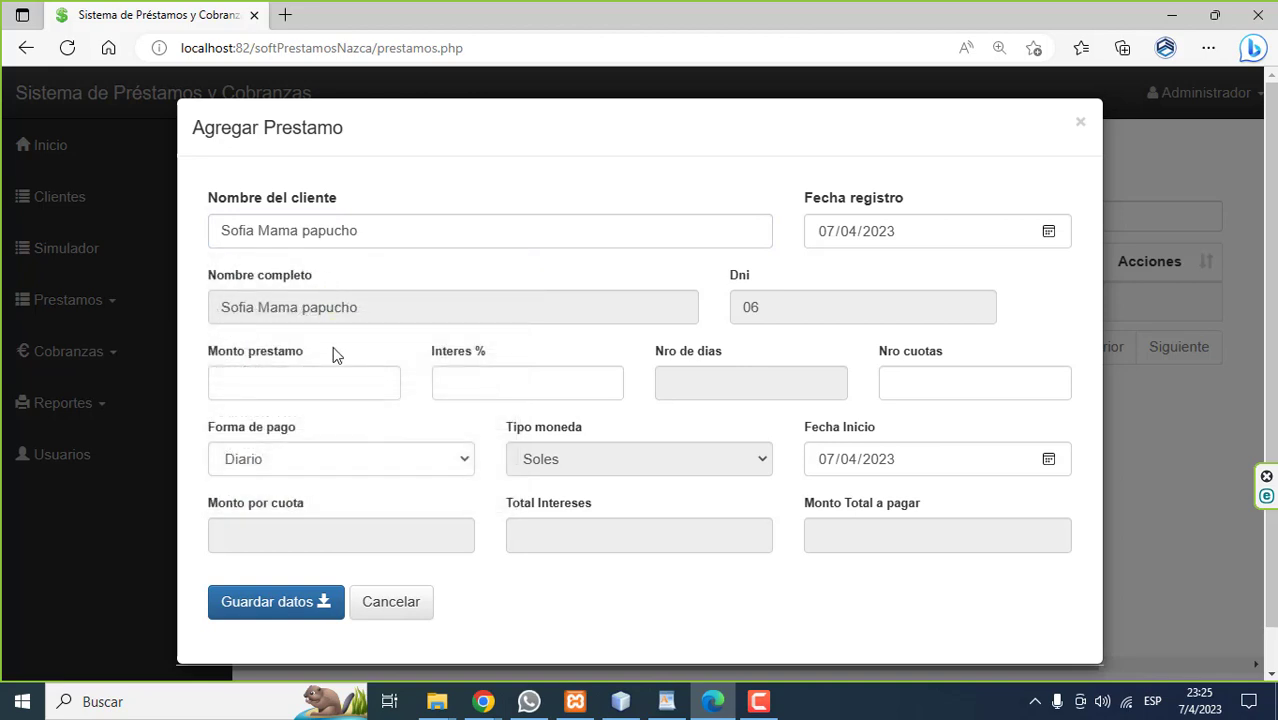
- Enter a 1000 loan at 5% interest in 5 daily installments and save it
left_click(319, 376)
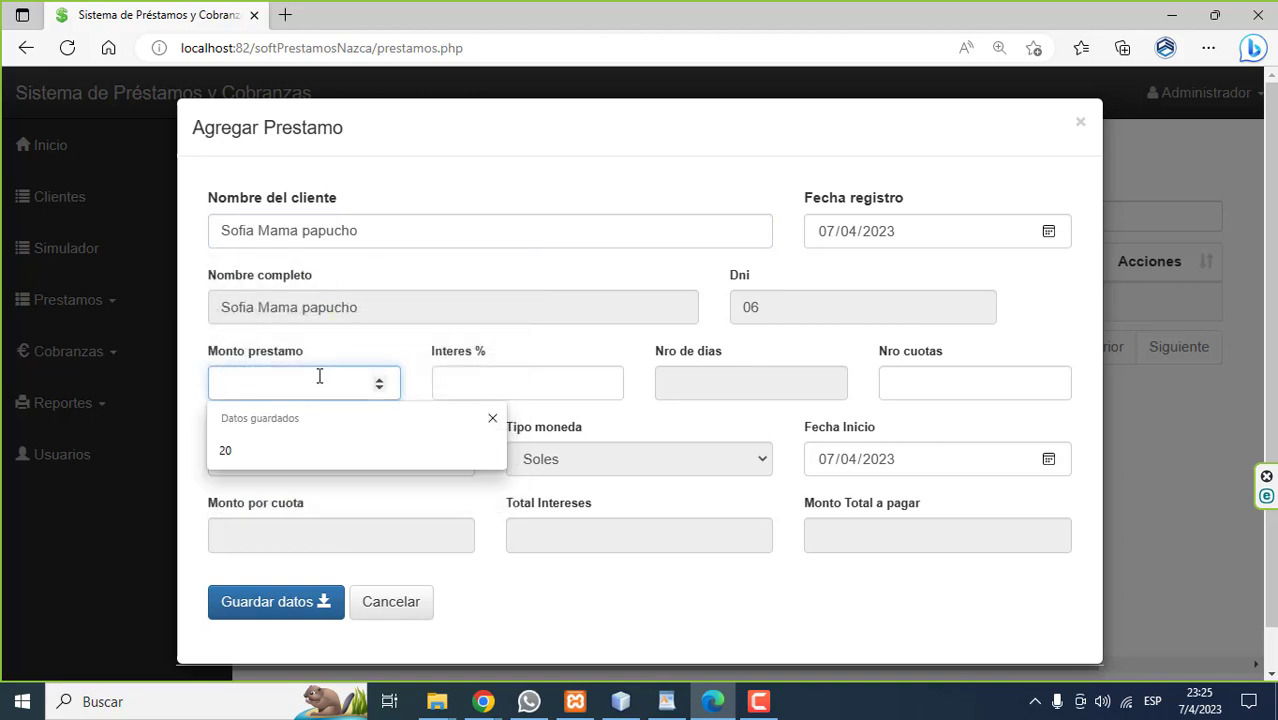
type("1000")
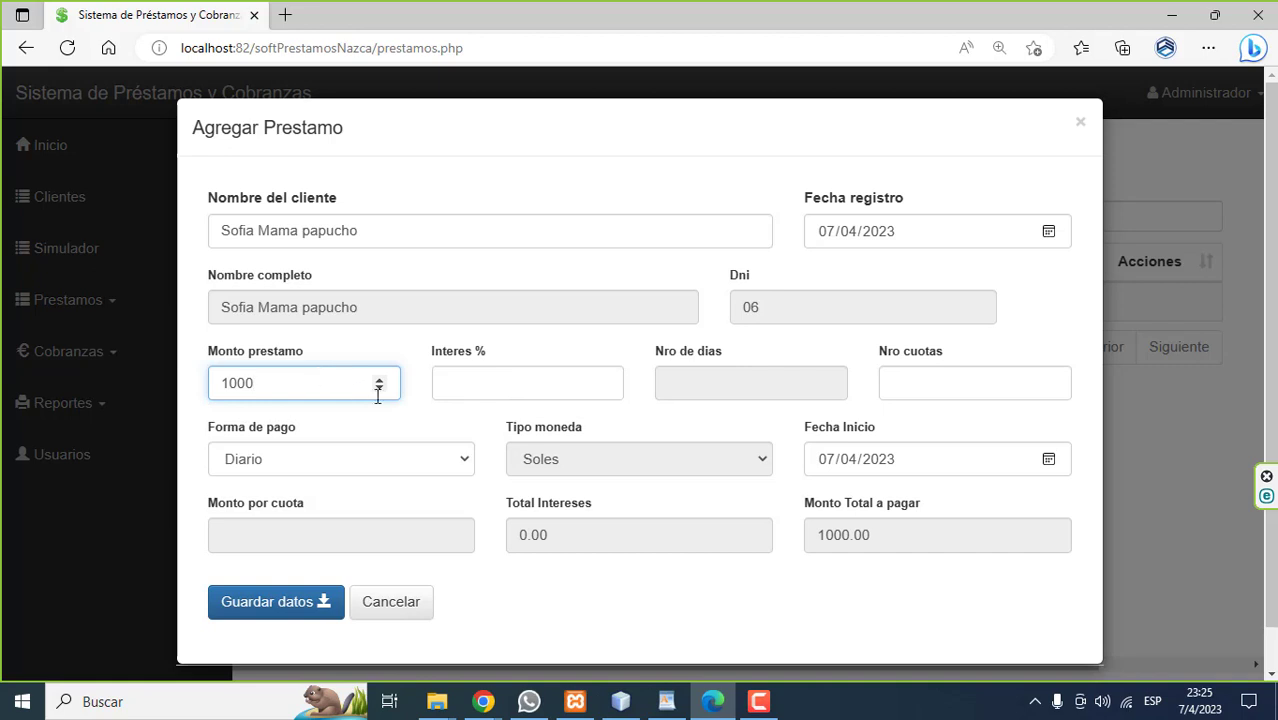
left_click(467, 391)
type("5")
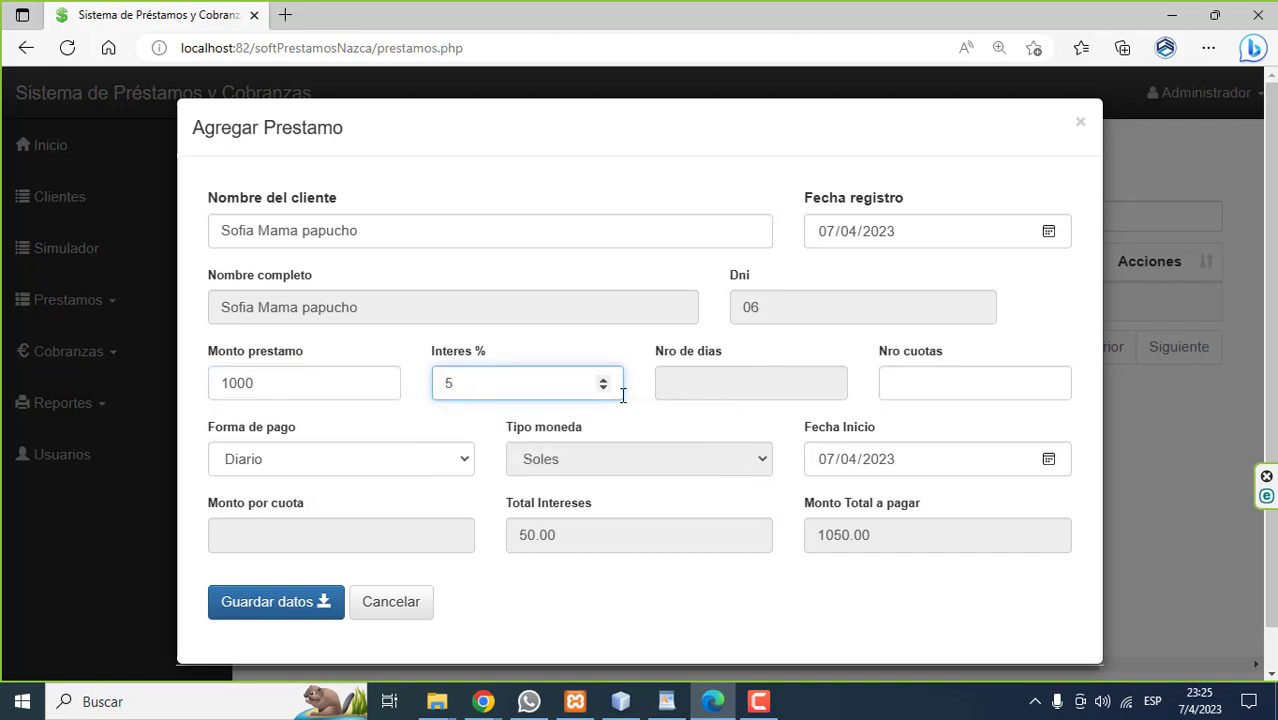
left_click(891, 392)
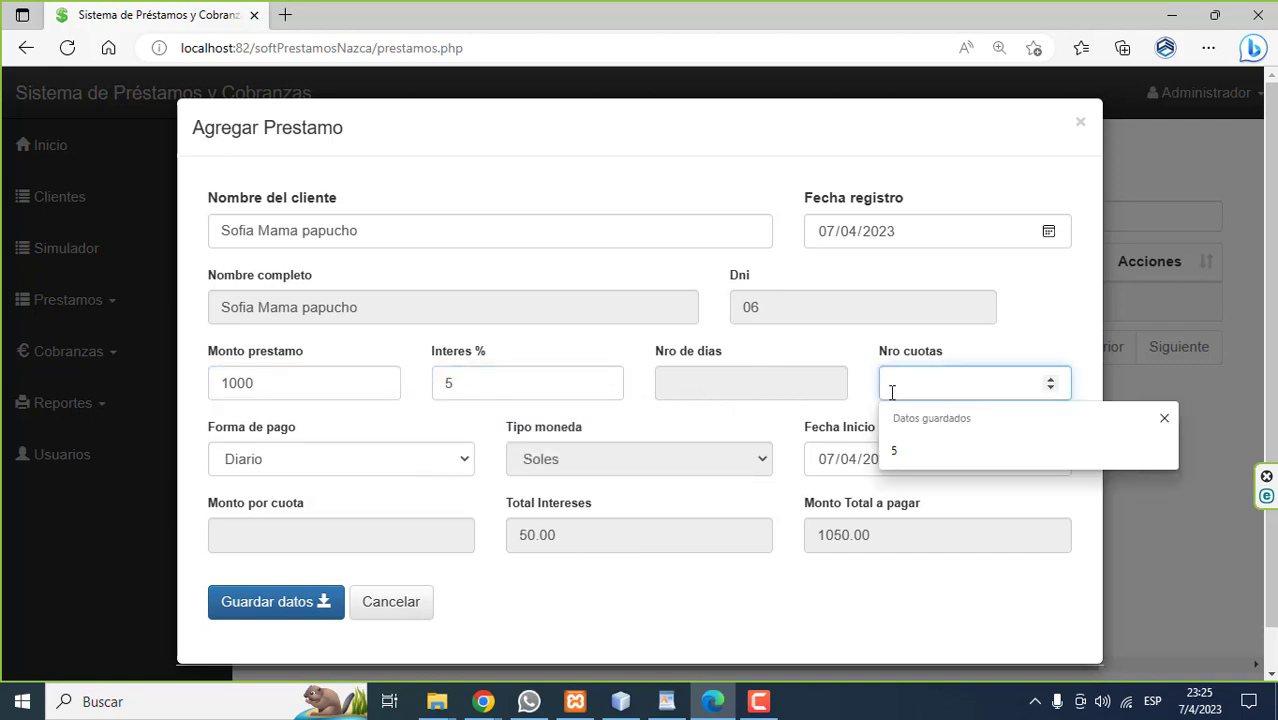
type("5")
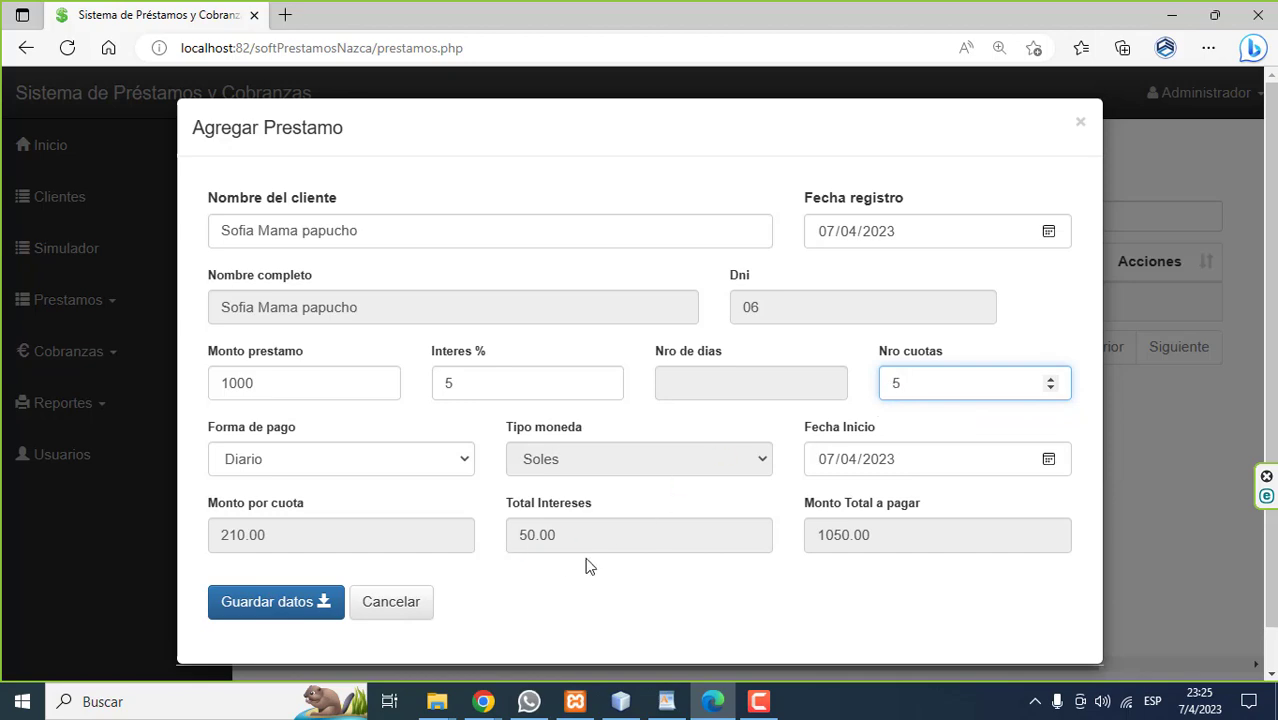
left_click(315, 614)
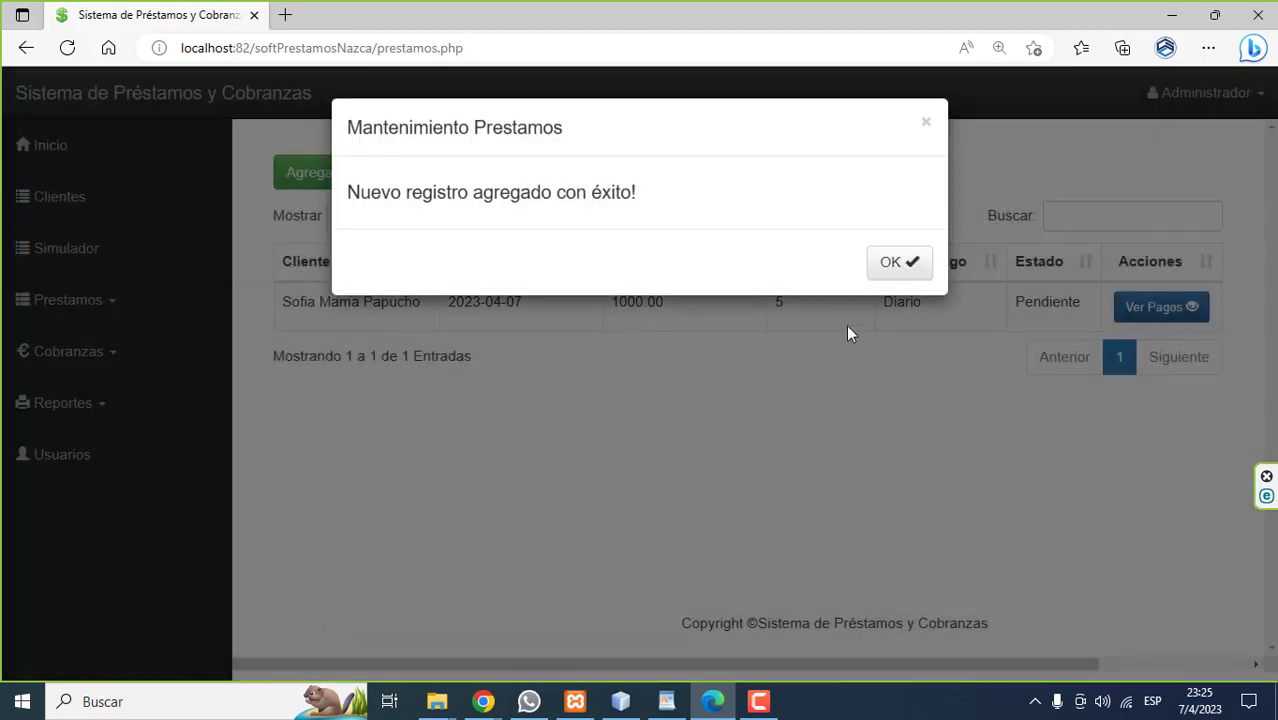
- Confirm the save, then review the loan's five Pendiente 210.00 installments and close the schedule
left_click(876, 266)
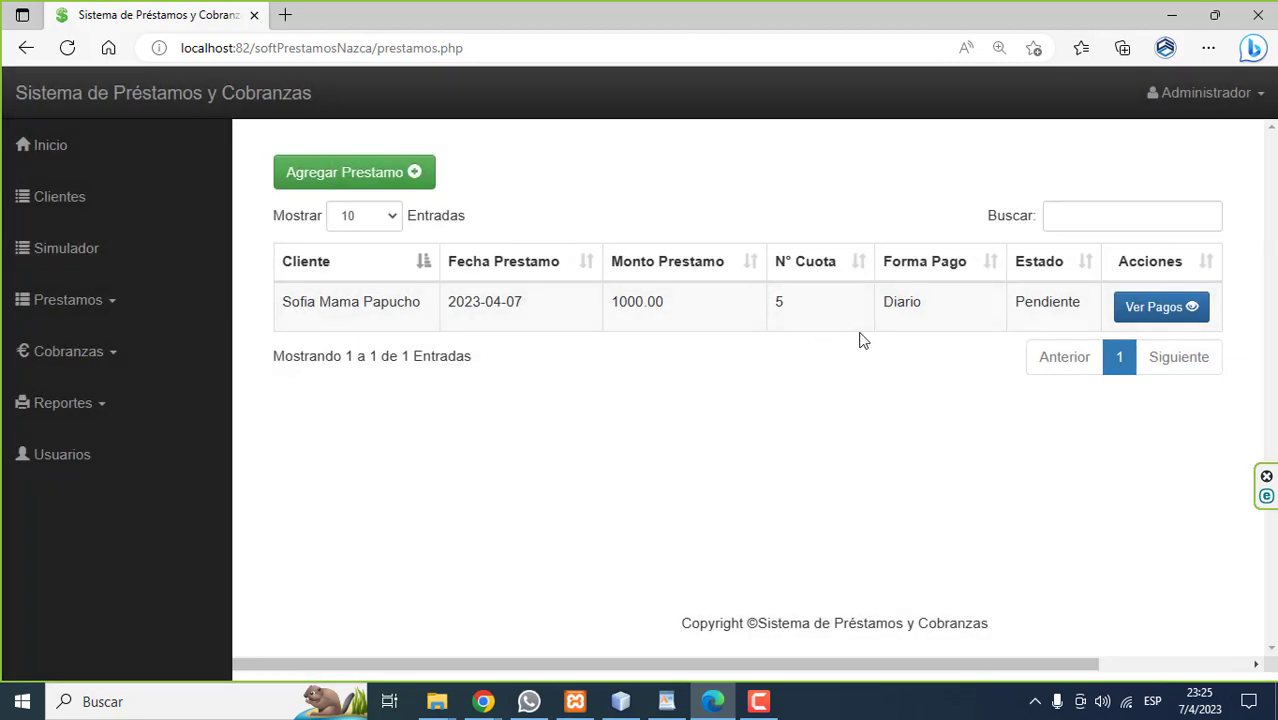
left_click(1153, 318)
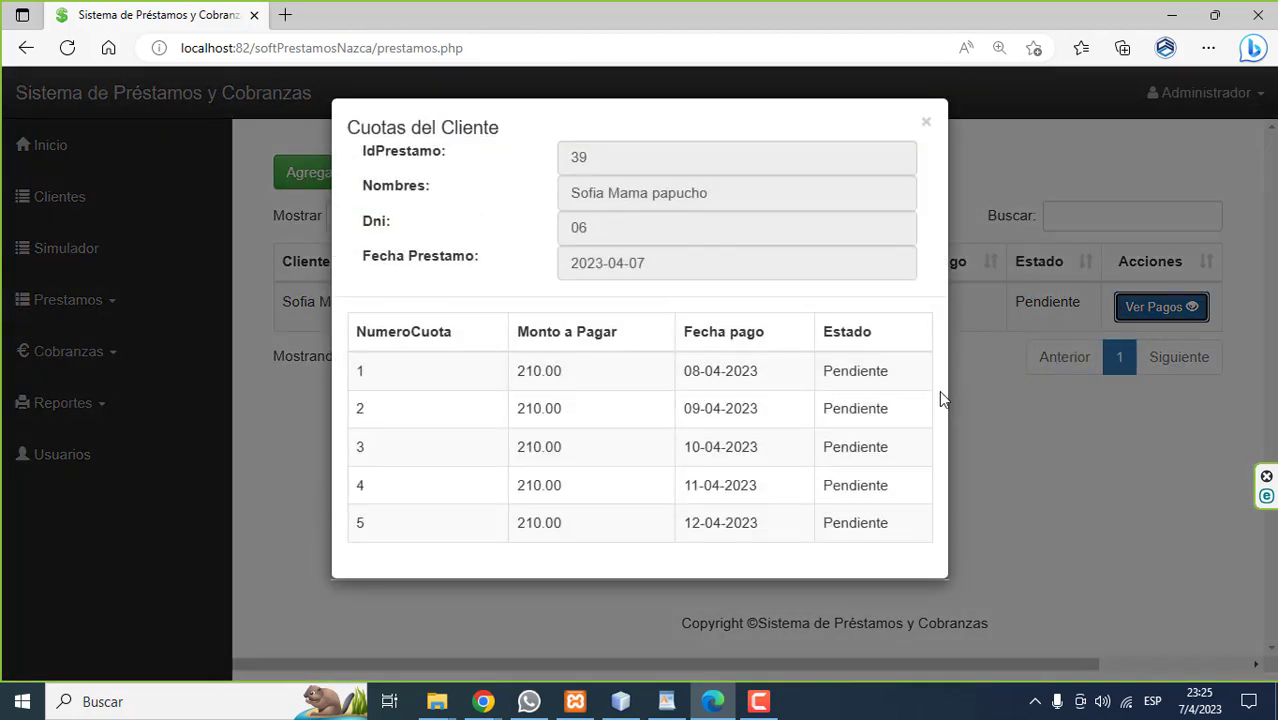
left_click(926, 130)
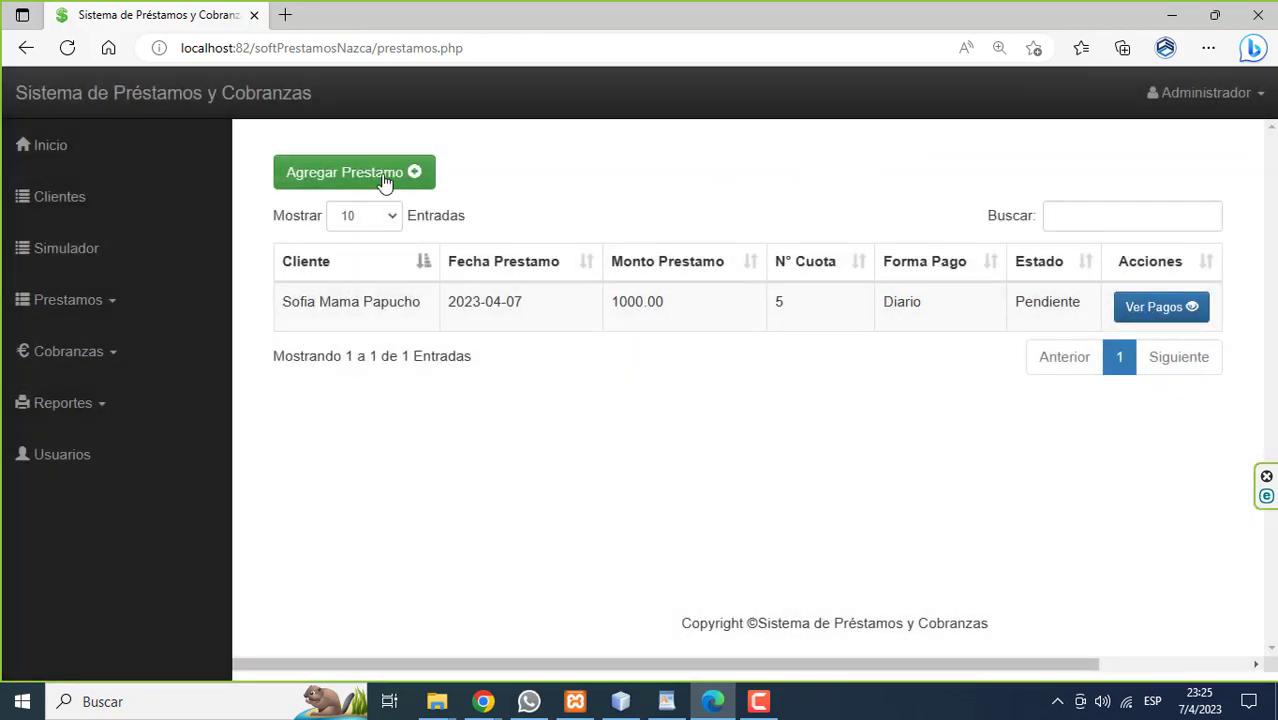
- Start another new loan and select the second client by name search
left_click(356, 176)
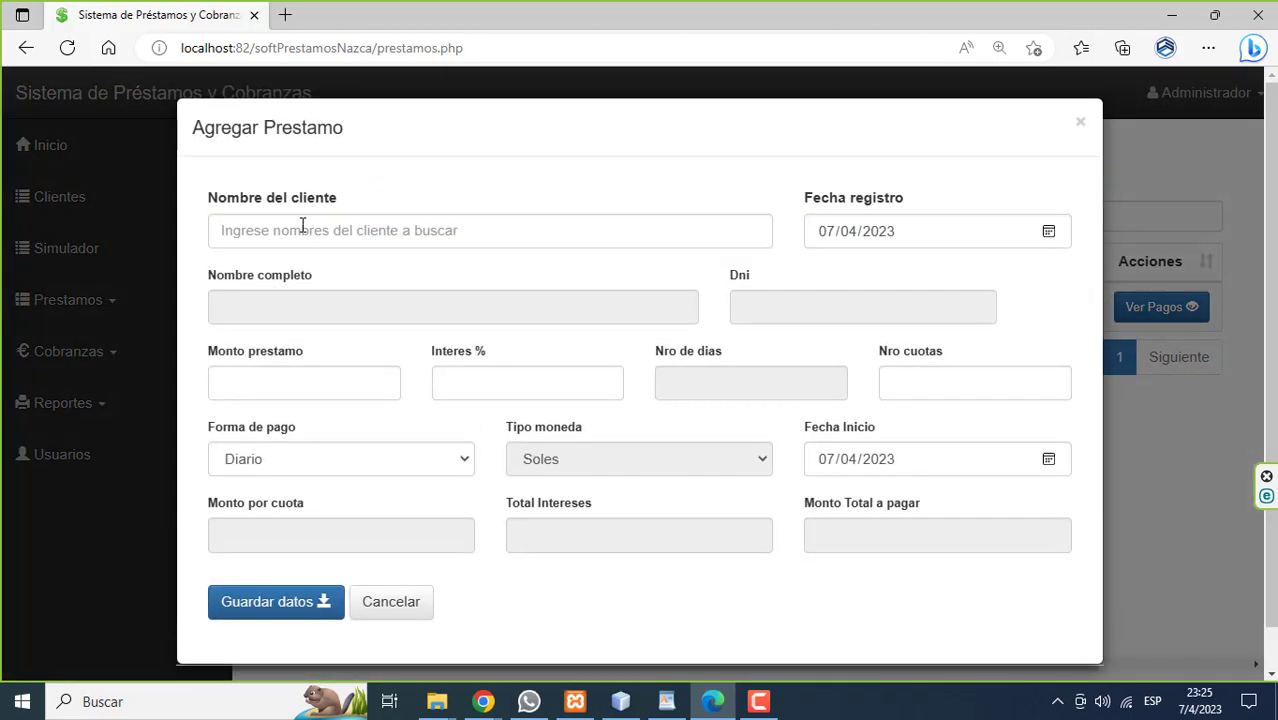
left_click(303, 225)
type("ro")
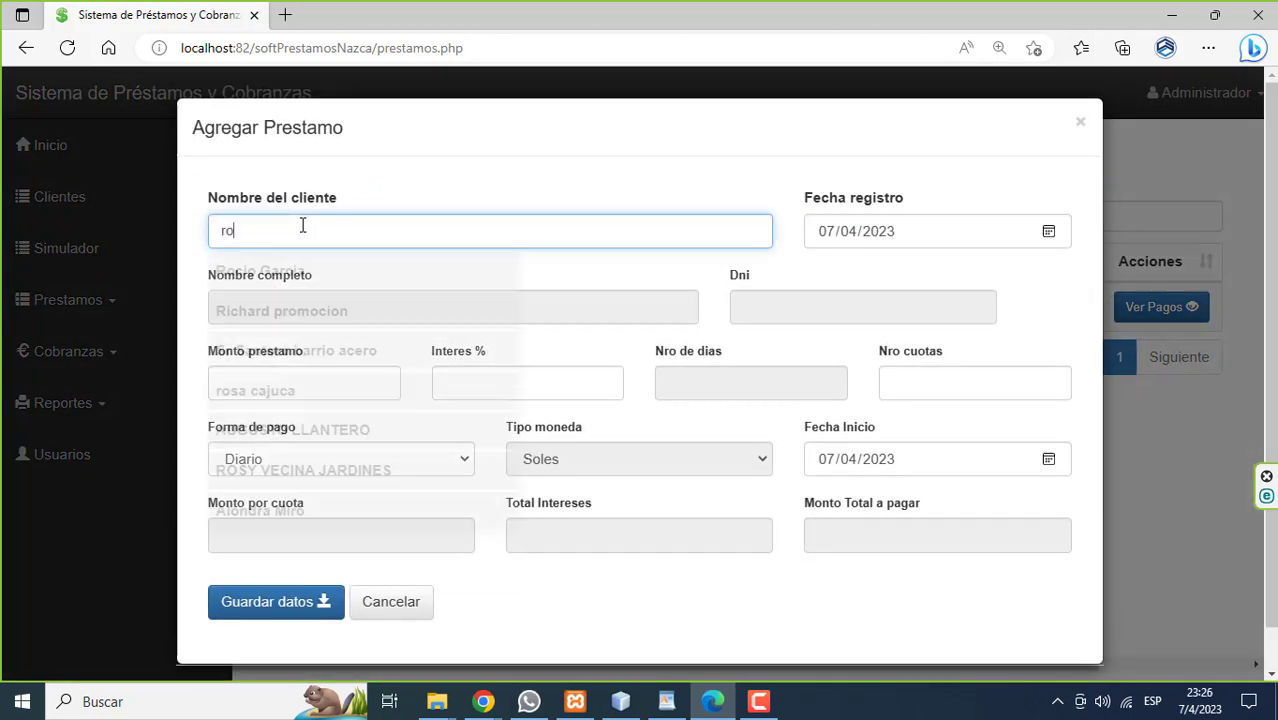
left_click(282, 272)
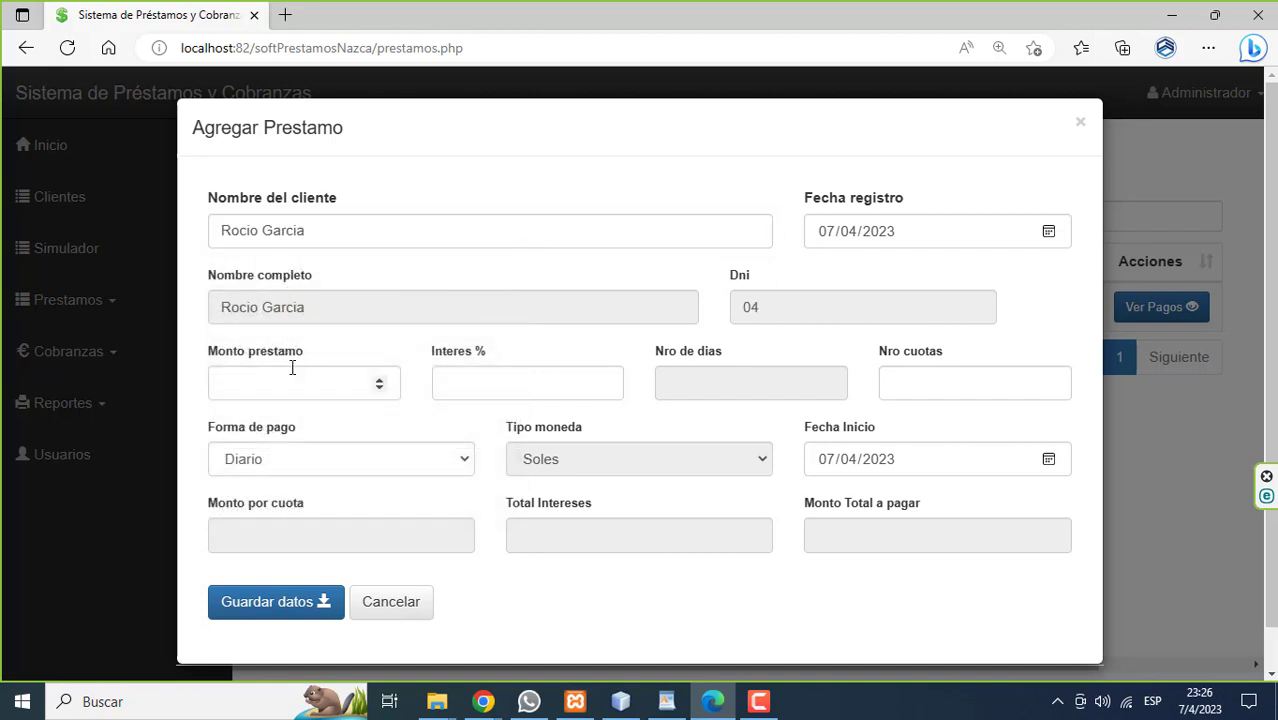
- Fill in 3000 at 10% interest, 6 installments, paid Semanal
left_click(292, 367)
type("300")
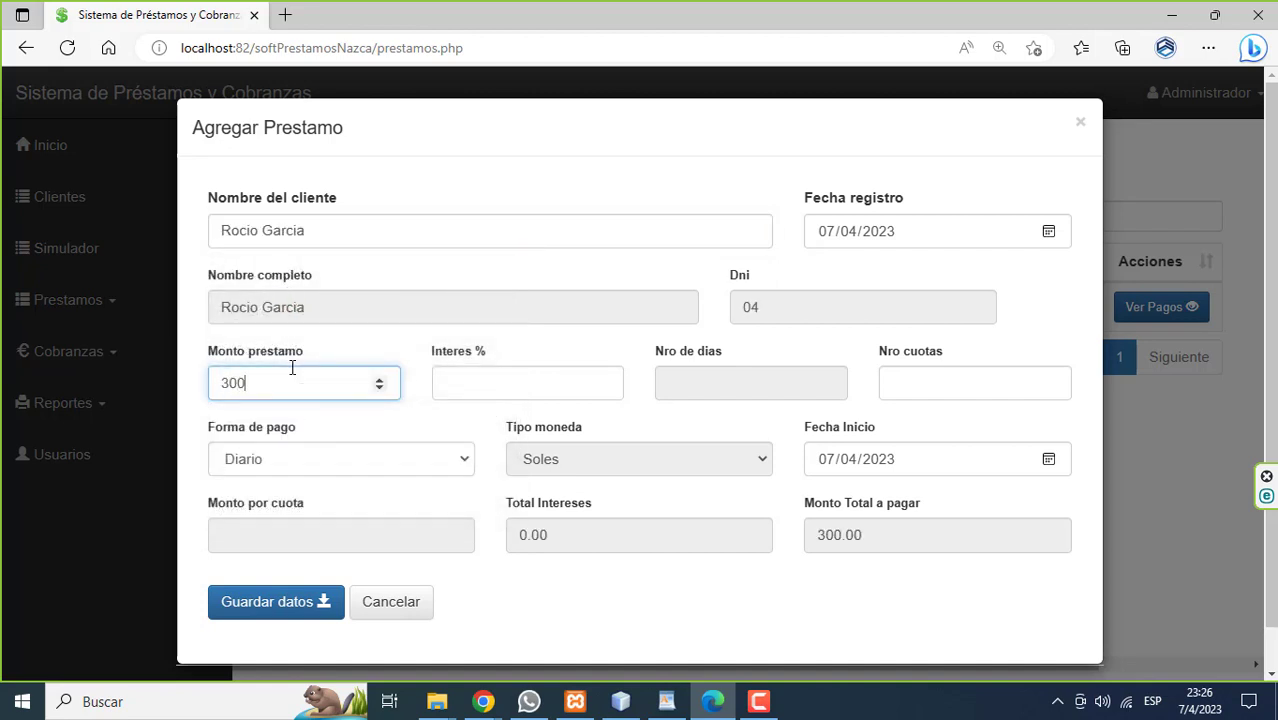
type("0")
left_click(500, 383)
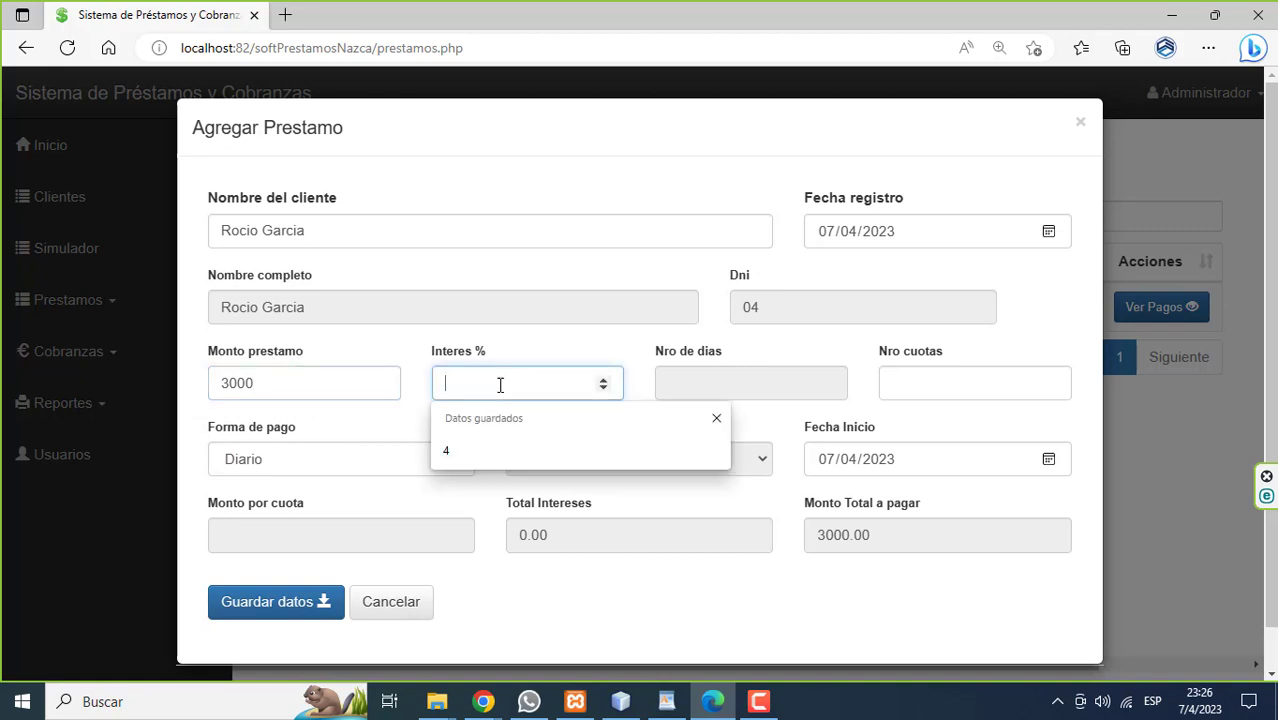
type("10")
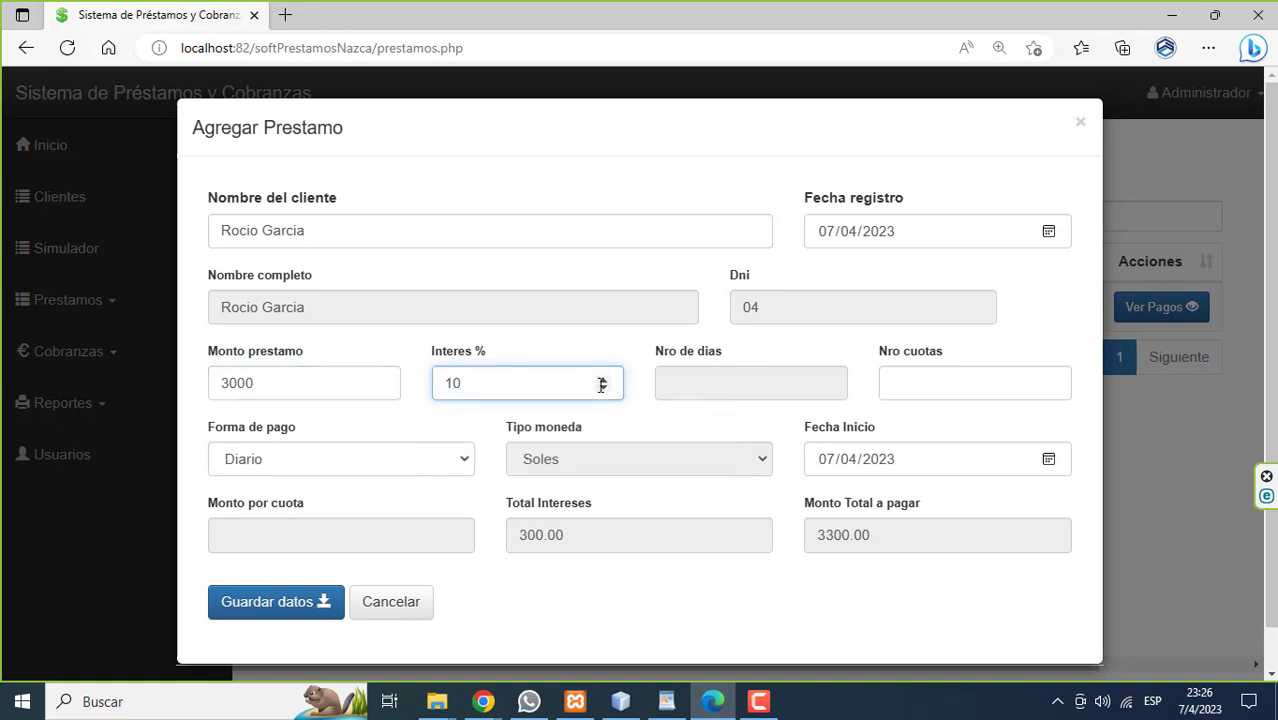
left_click(909, 390)
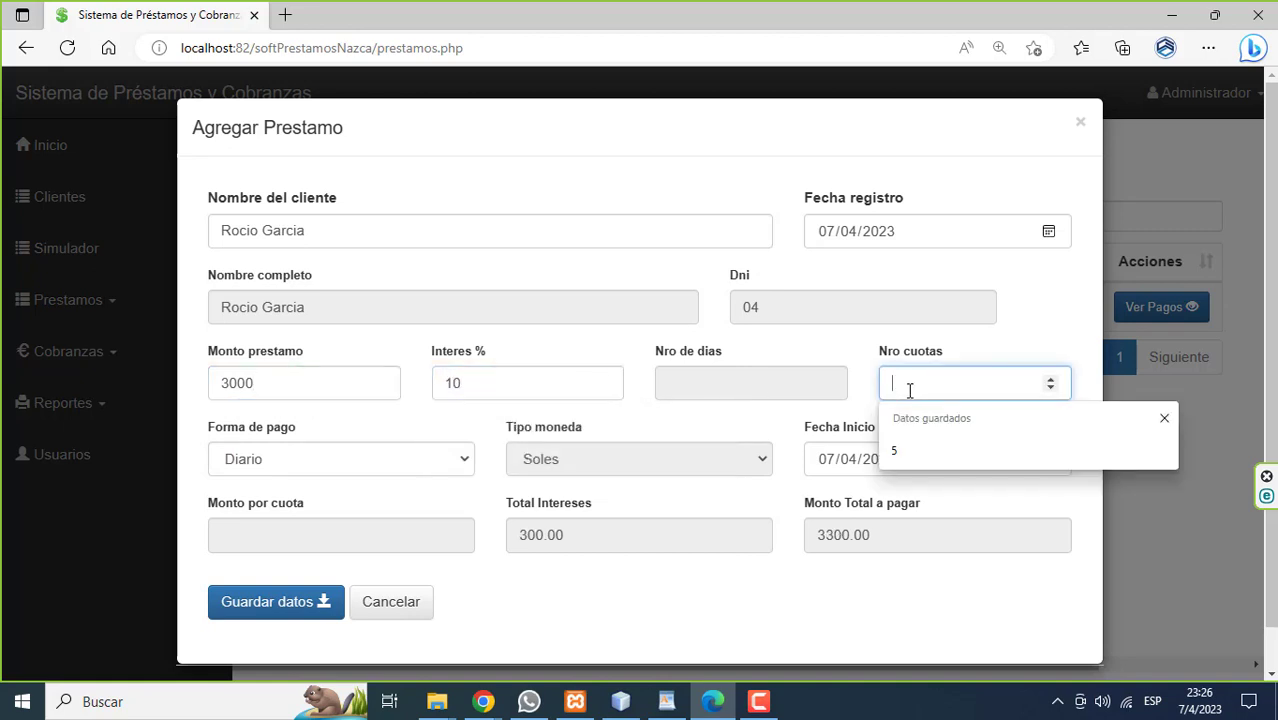
type("6")
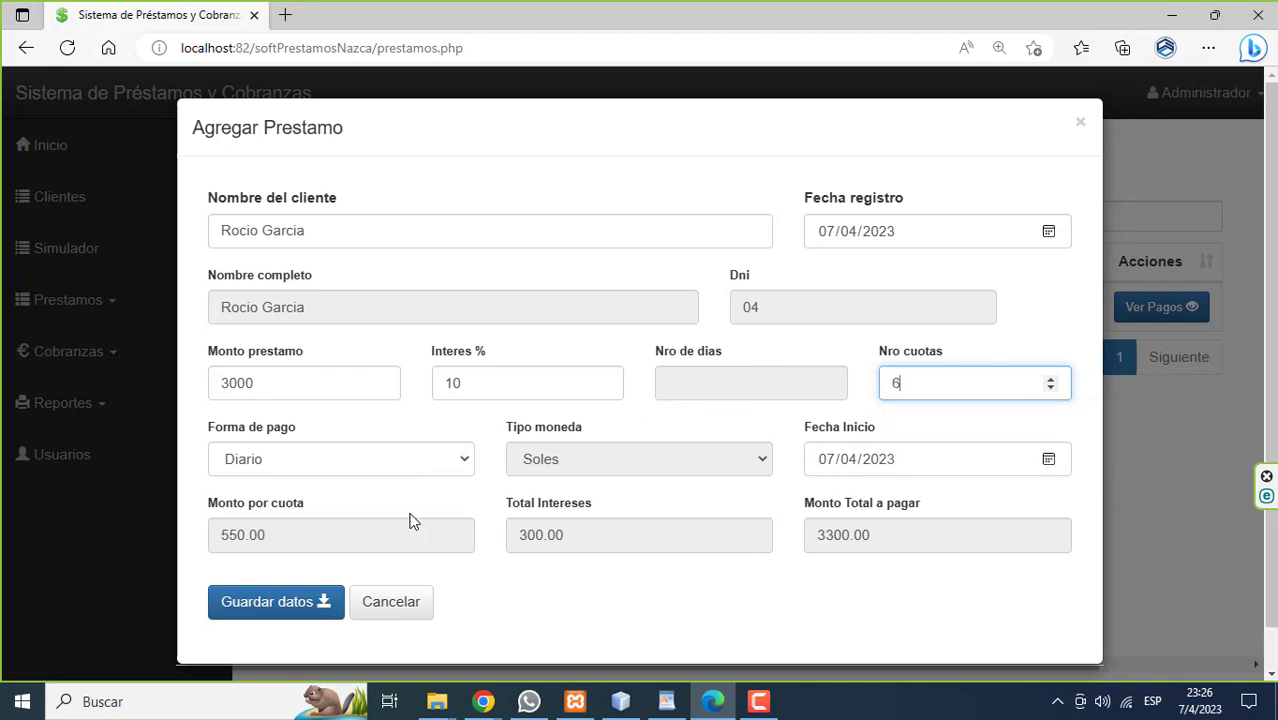
left_click(300, 463)
left_click(295, 506)
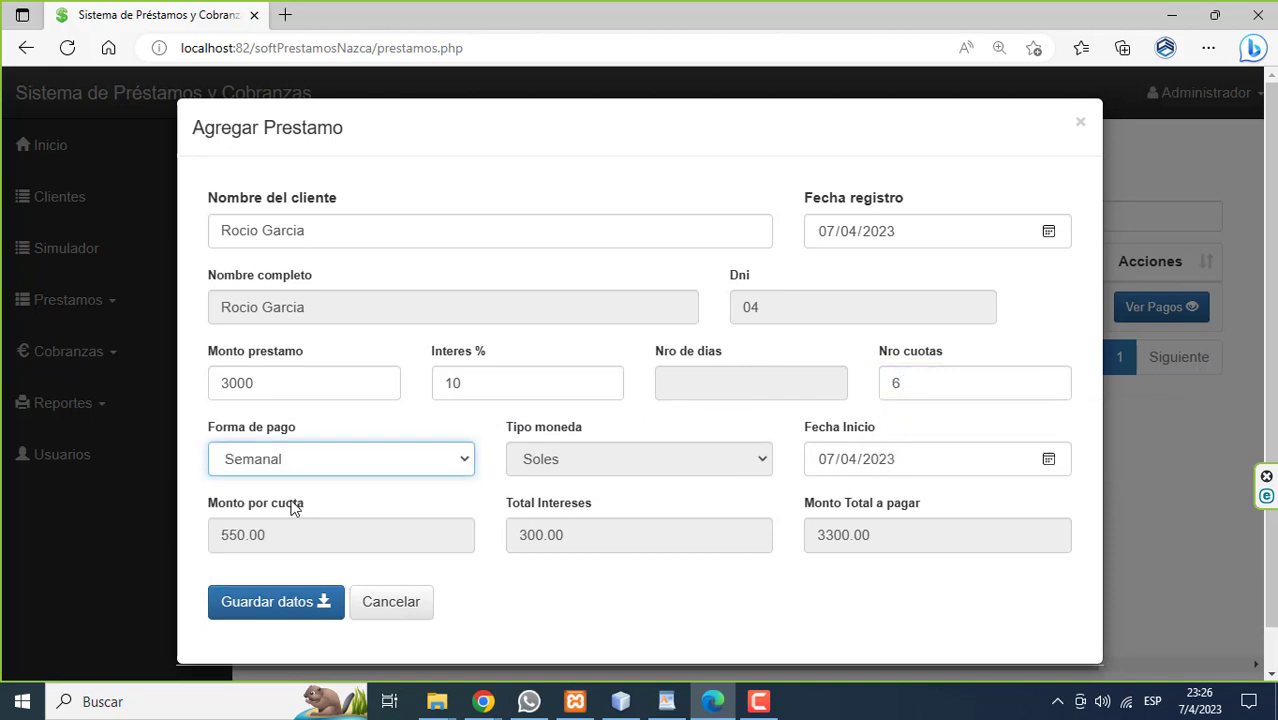
- Save the 3000 weekly loan and check its six 550.00 installments, 14-04-2023 to 19-05-2023
left_click(279, 608)
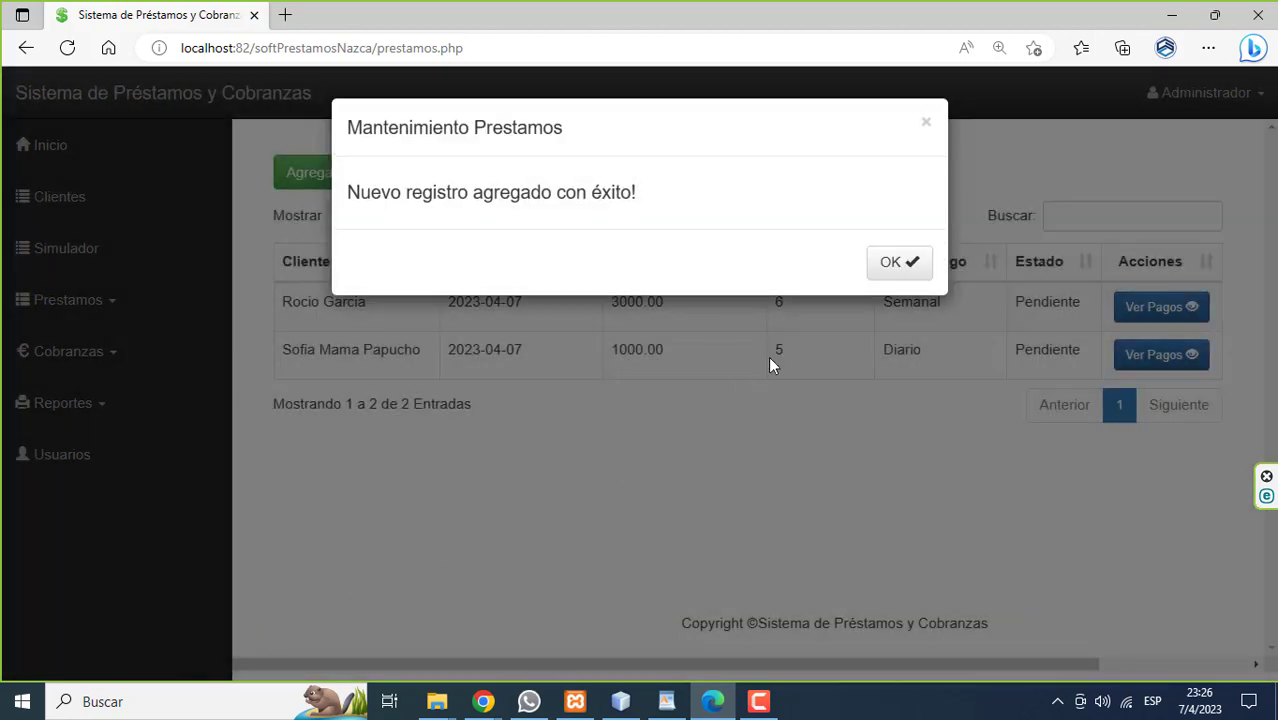
left_click(885, 264)
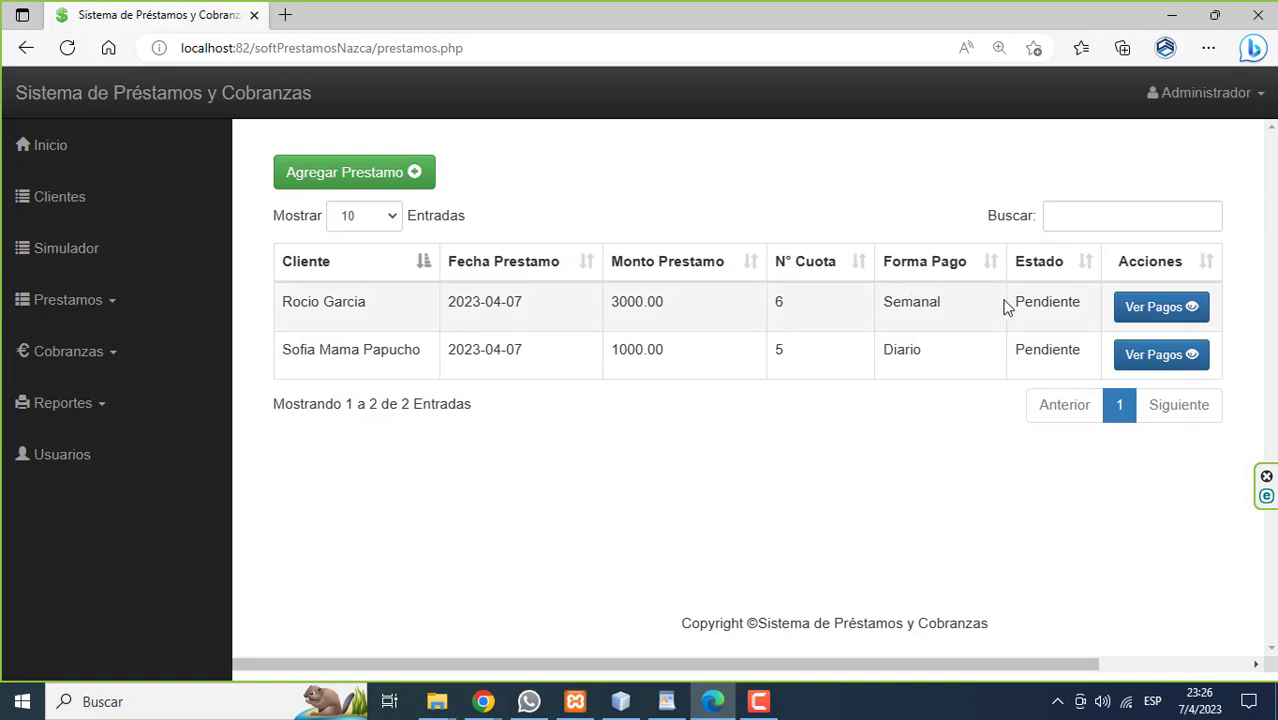
left_click(1131, 316)
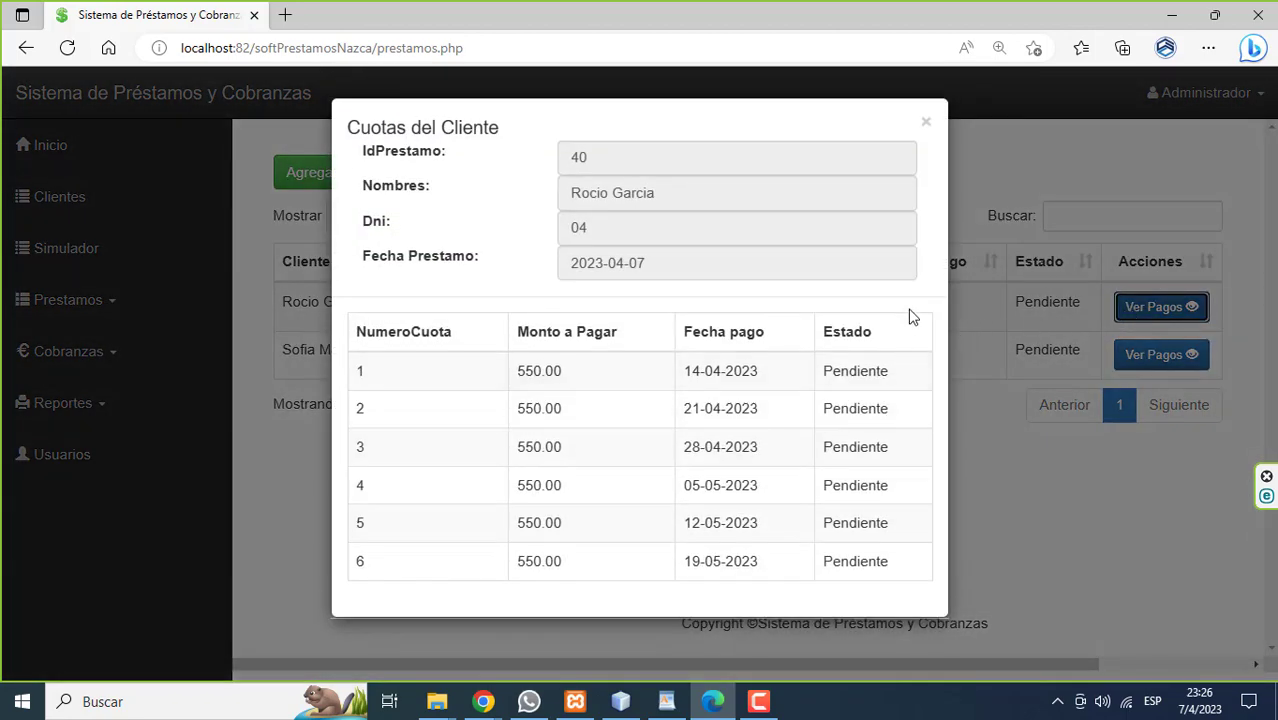
left_click(924, 130)
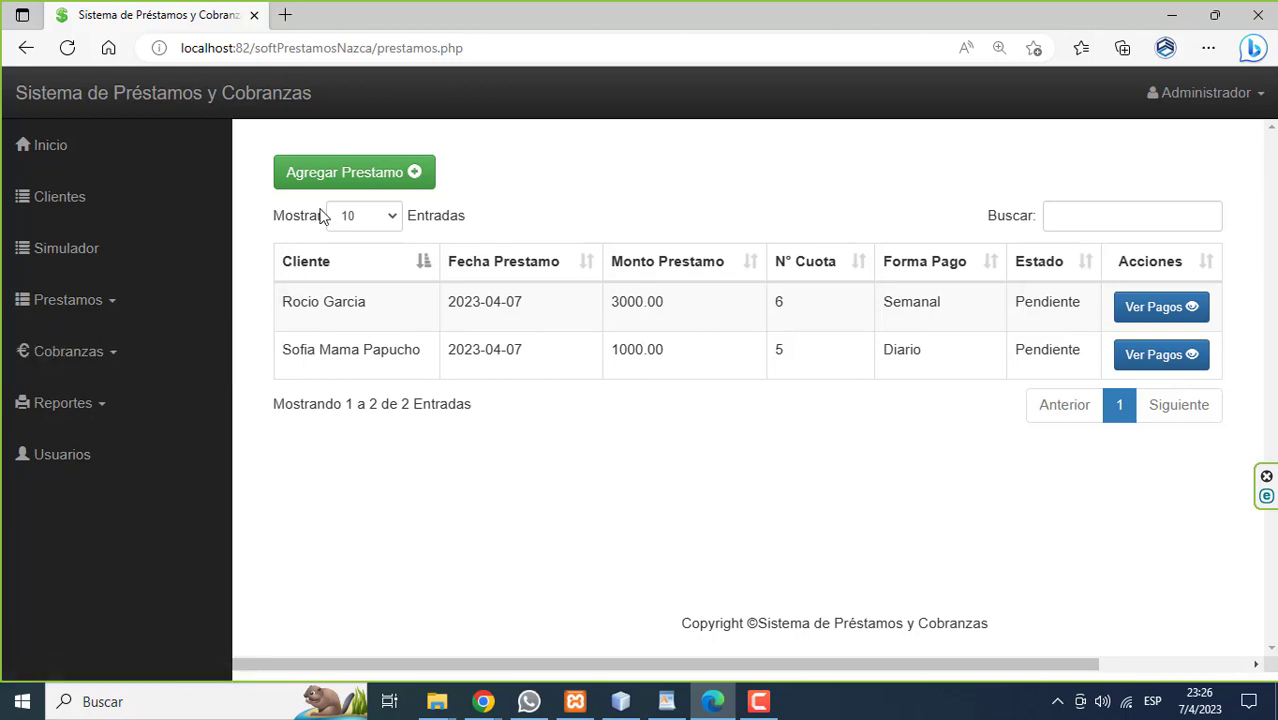
- Start a new loan and select the third client by name search
left_click(322, 178)
left_click(308, 240)
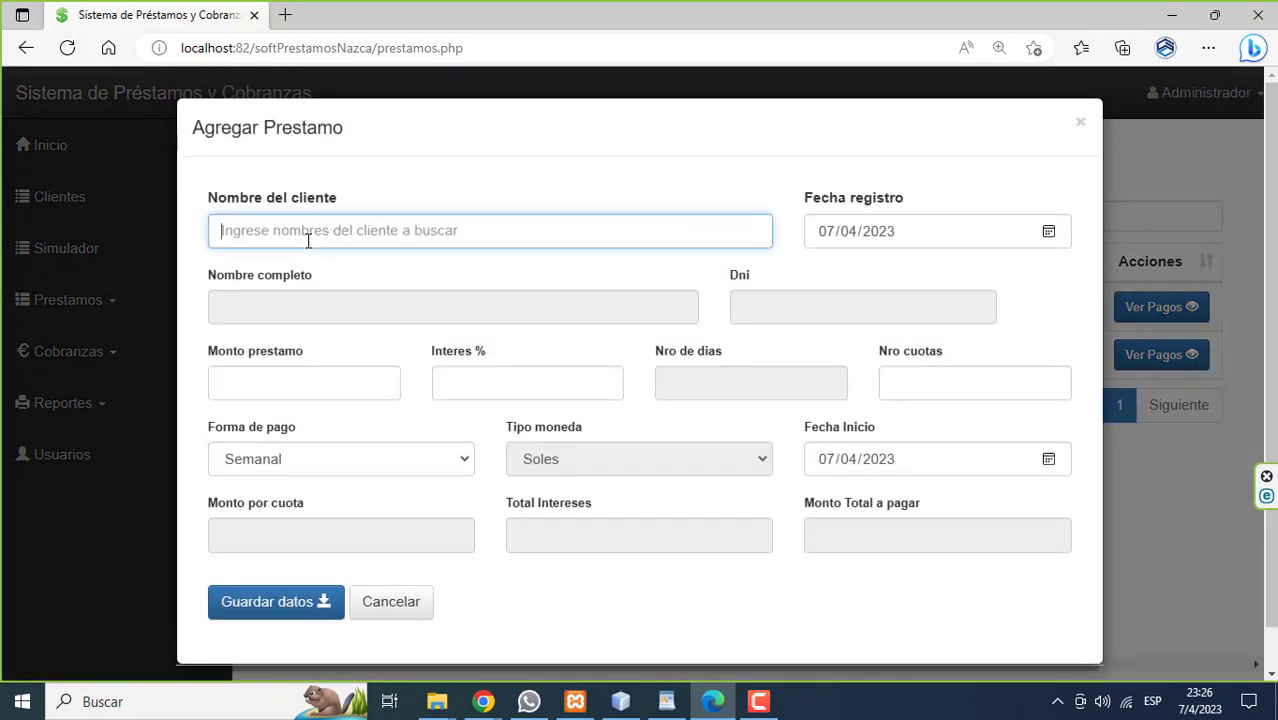
type("p")
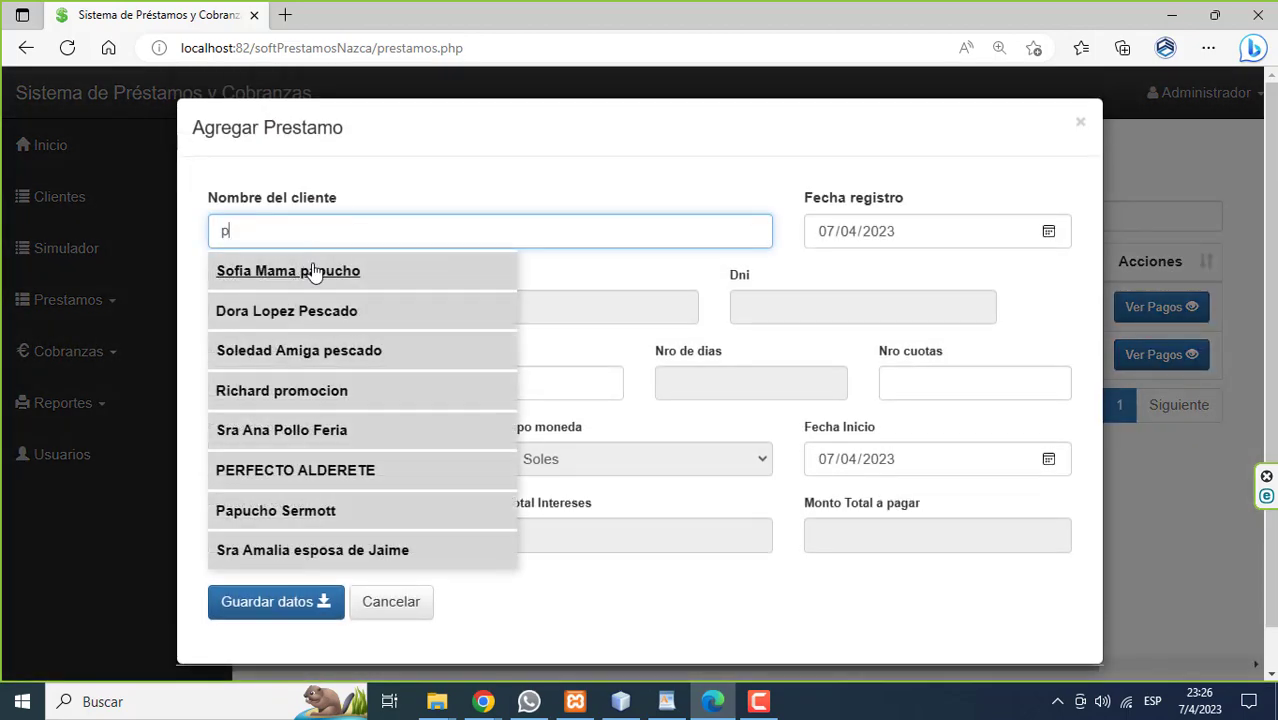
left_click(315, 311)
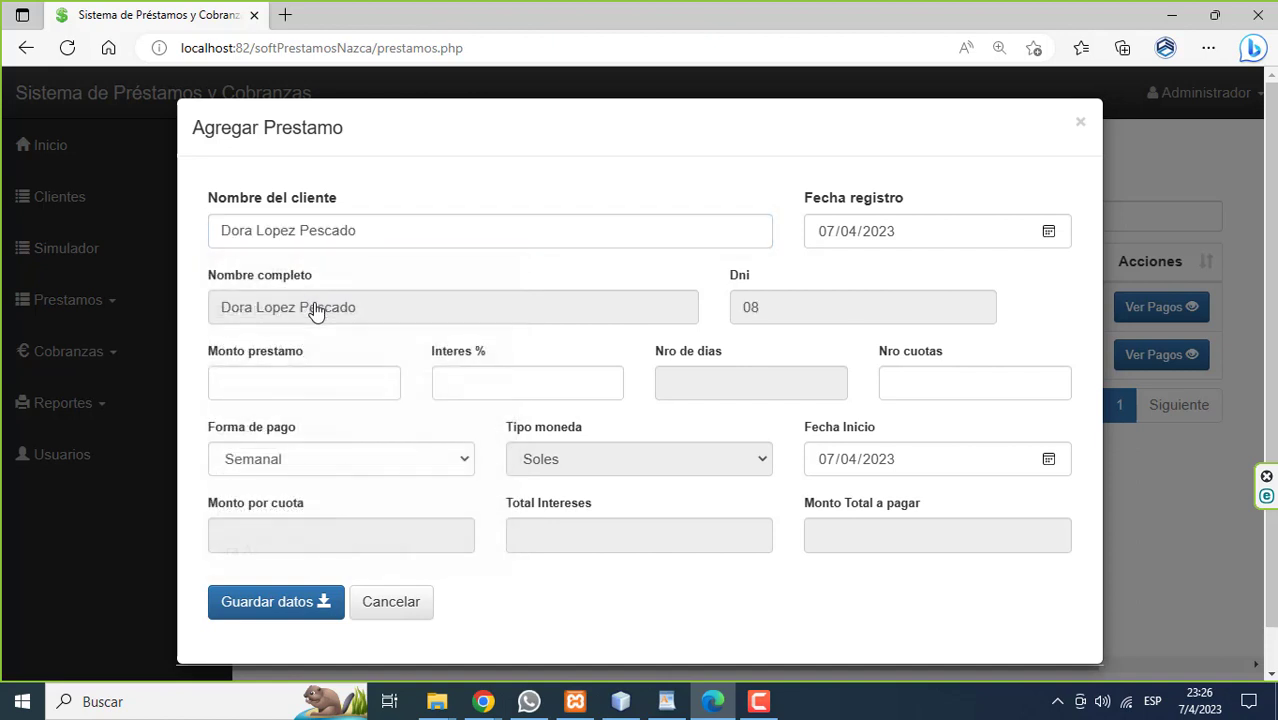
- Save a 5000 loan at 8% interest in 6 Quincenal installments
left_click(314, 378)
type("5")
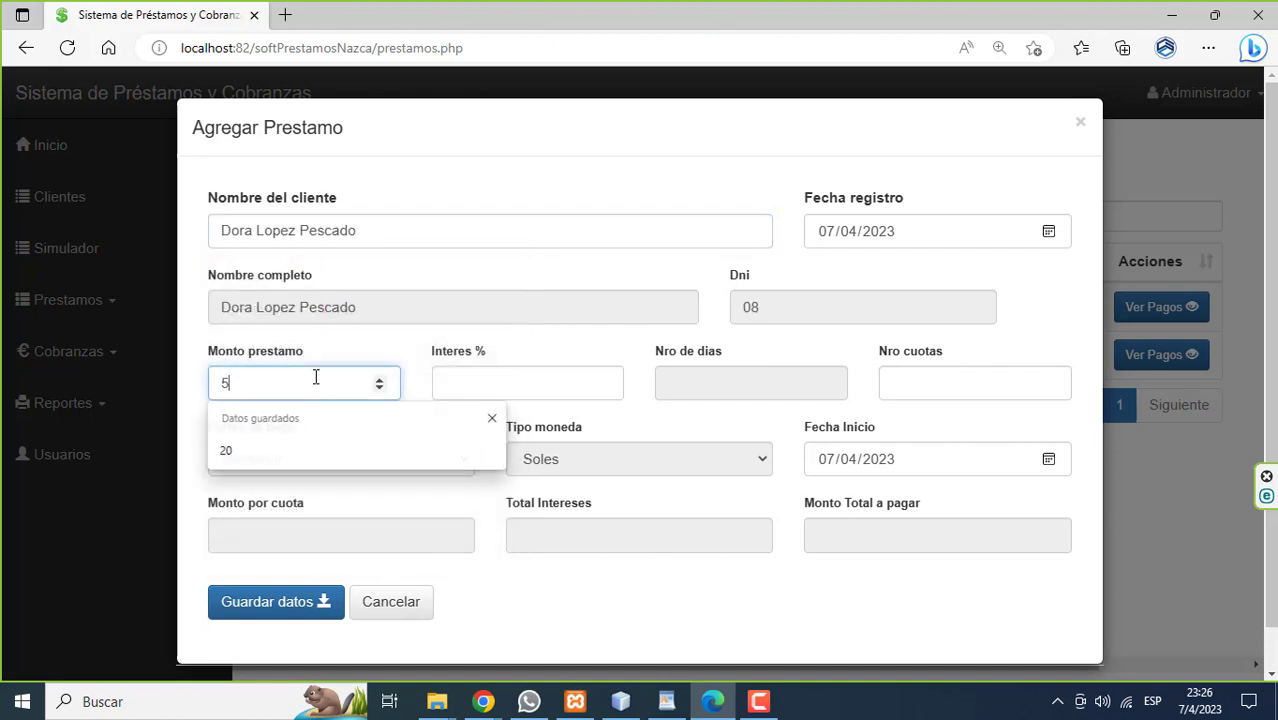
type("000")
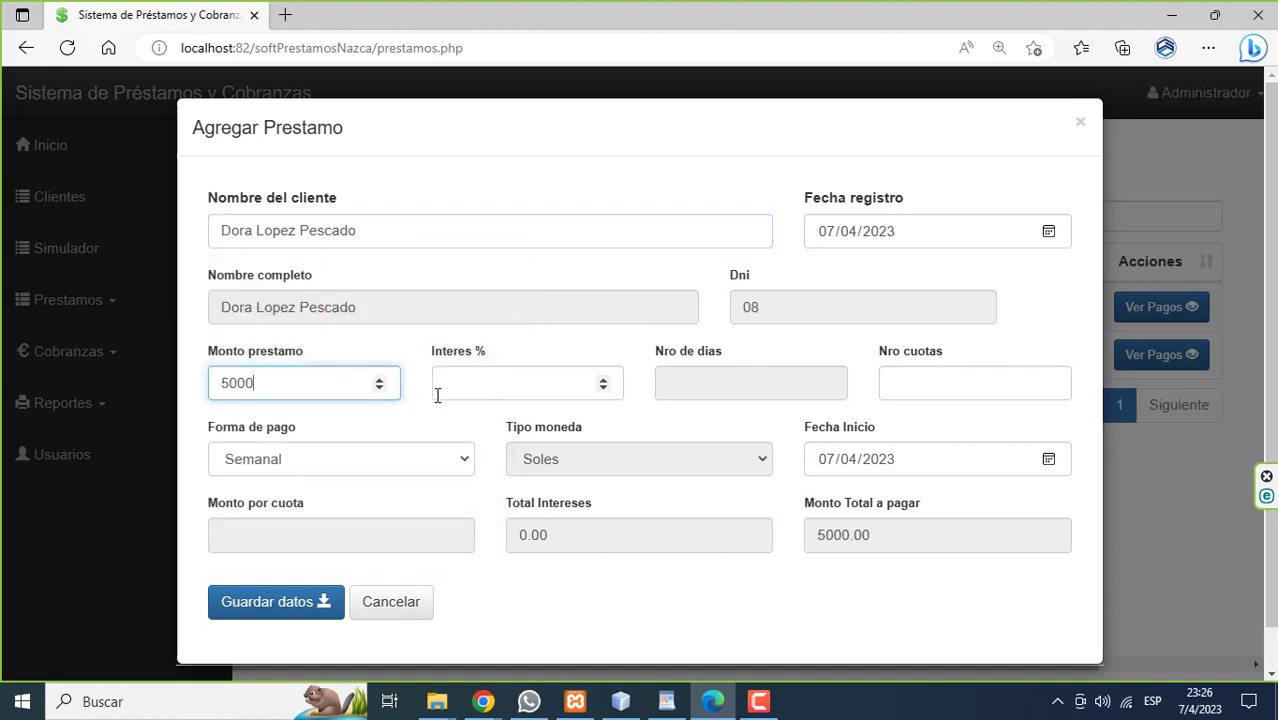
left_click(441, 394)
type("8")
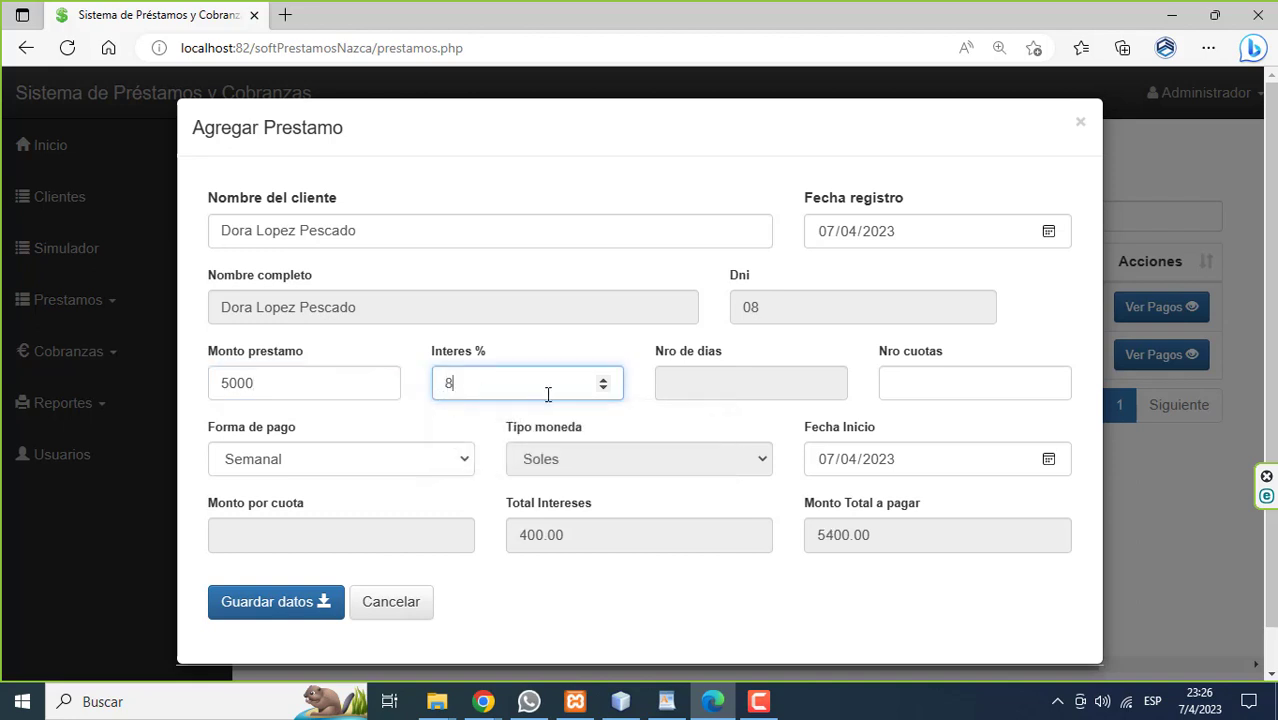
left_click(947, 384)
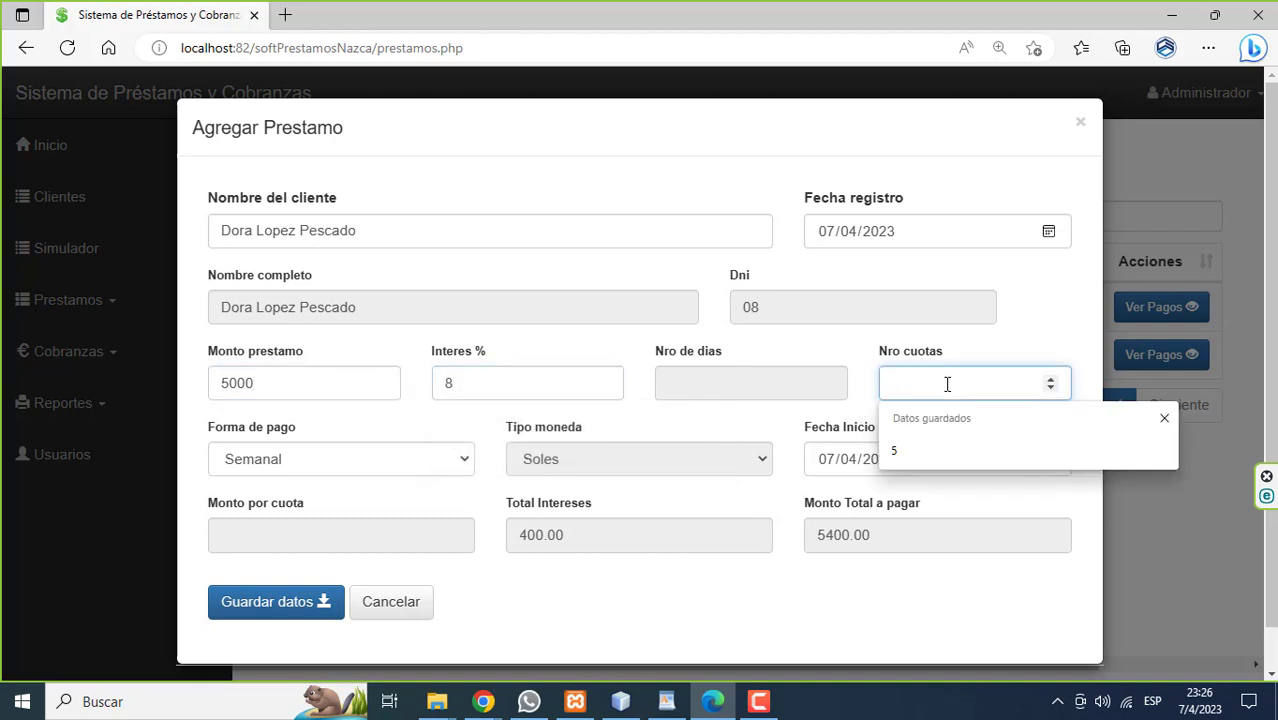
type("6")
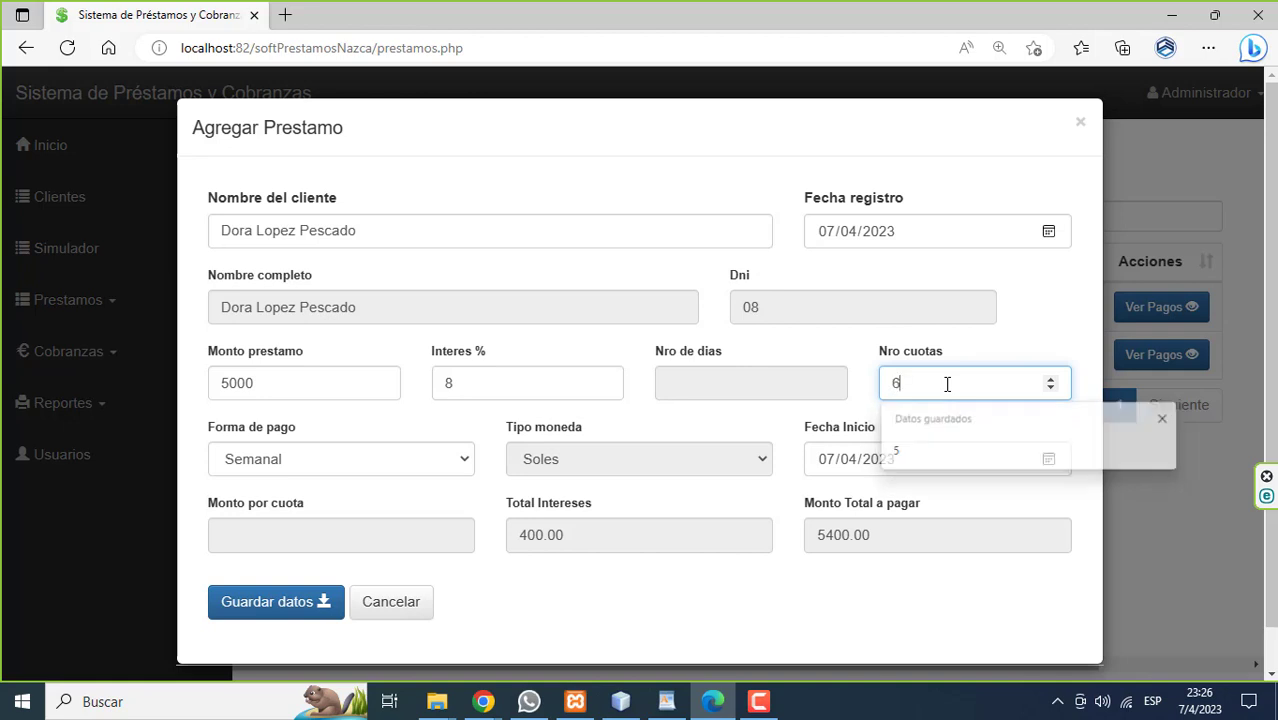
left_click(345, 467)
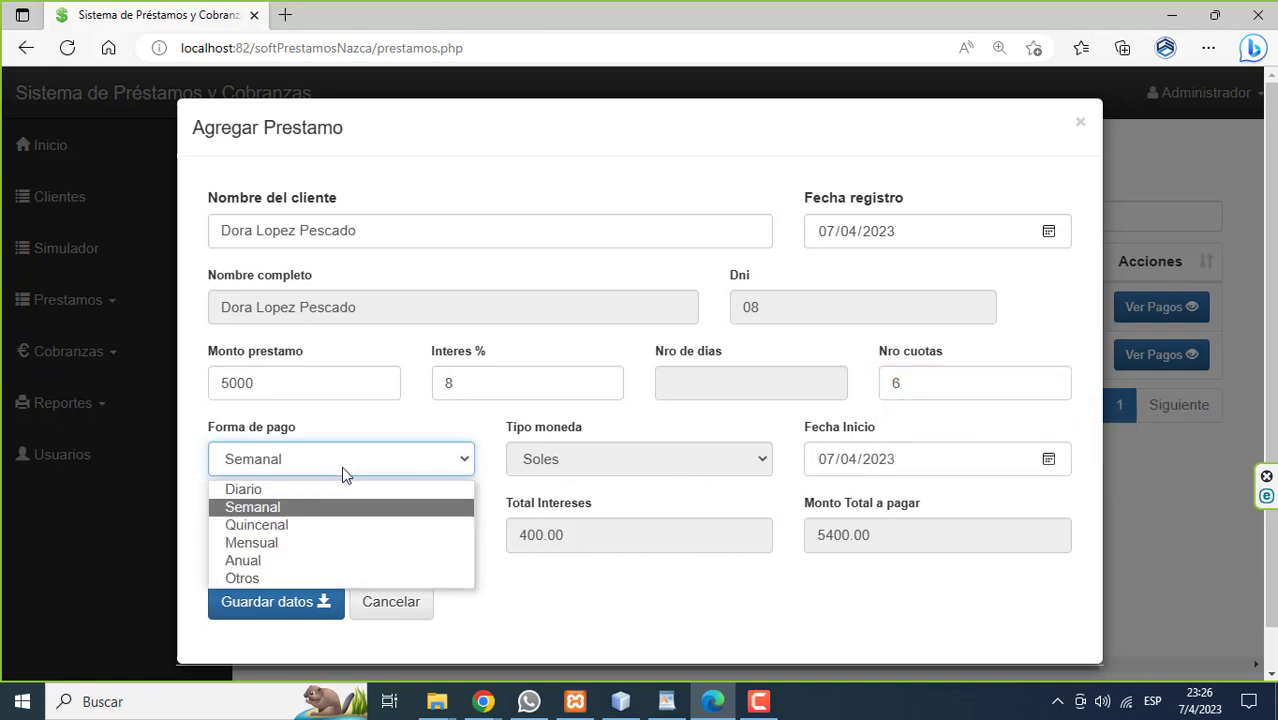
left_click(311, 522)
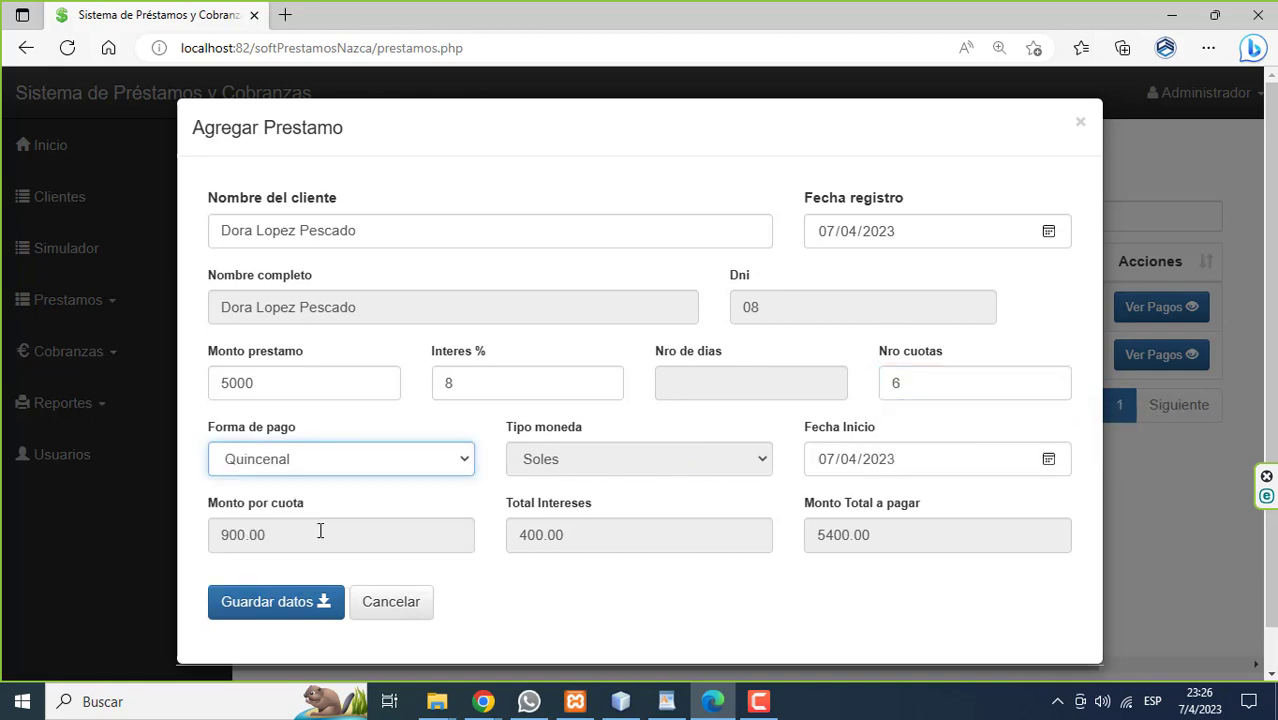
left_click(293, 612)
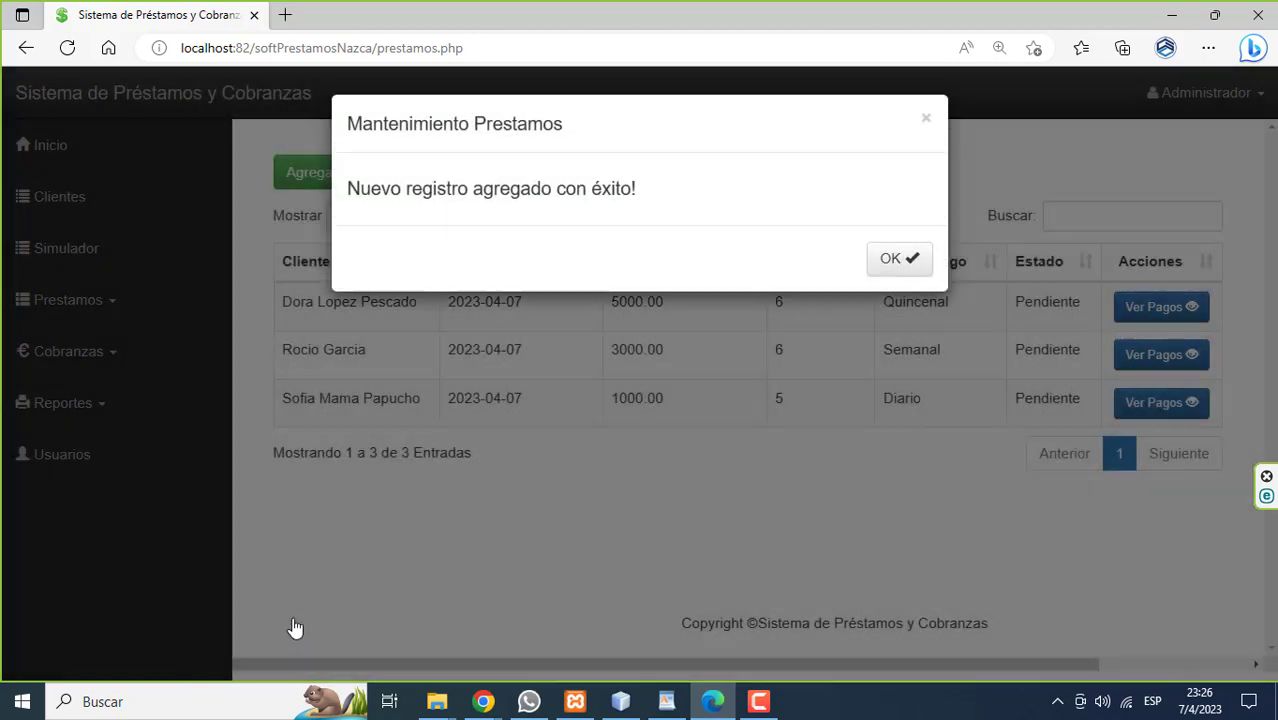
- Confirm the save and check the 5000 loan's six 900.00 installments, 22-04-2023 to 06-07-2023
left_click(881, 270)
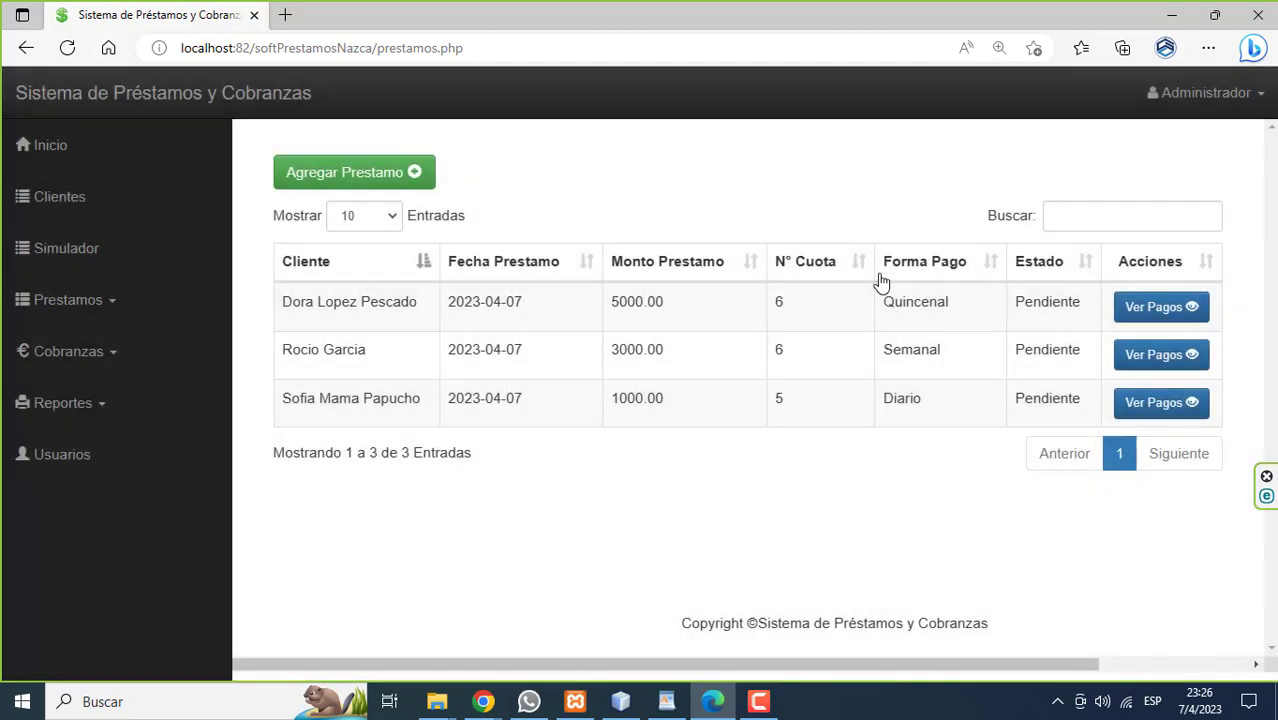
left_click(1135, 313)
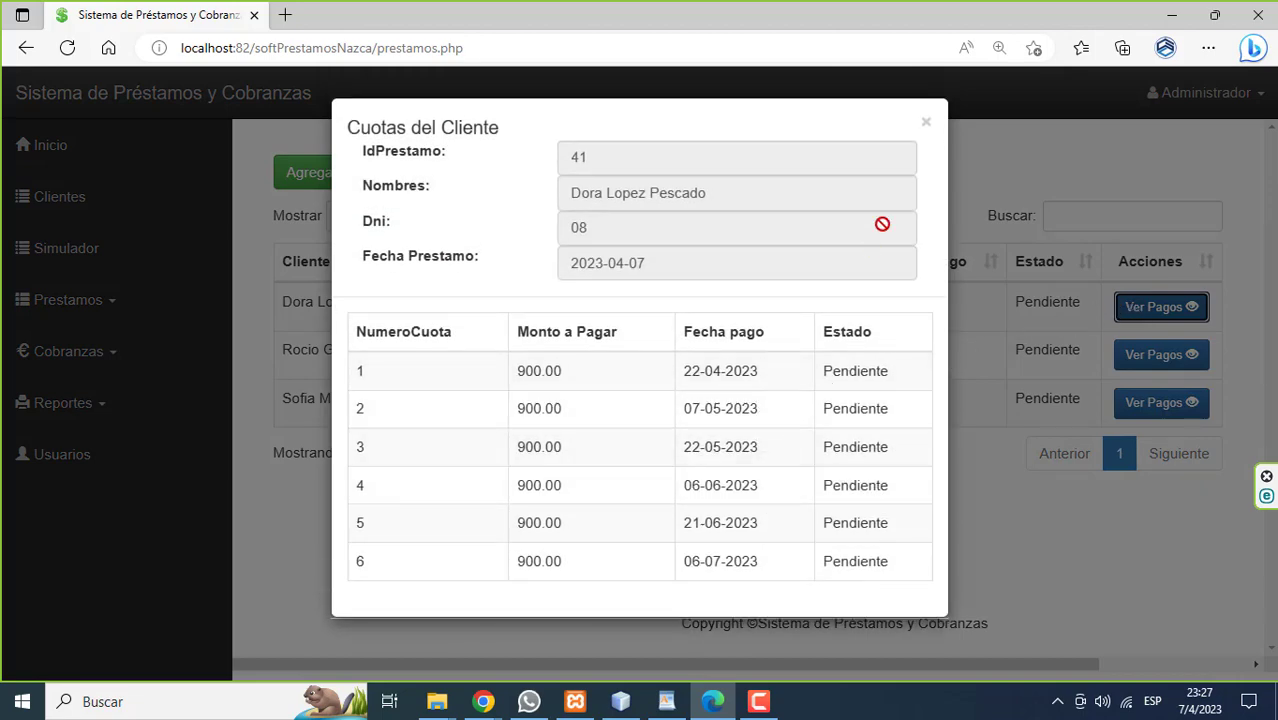
left_click(924, 128)
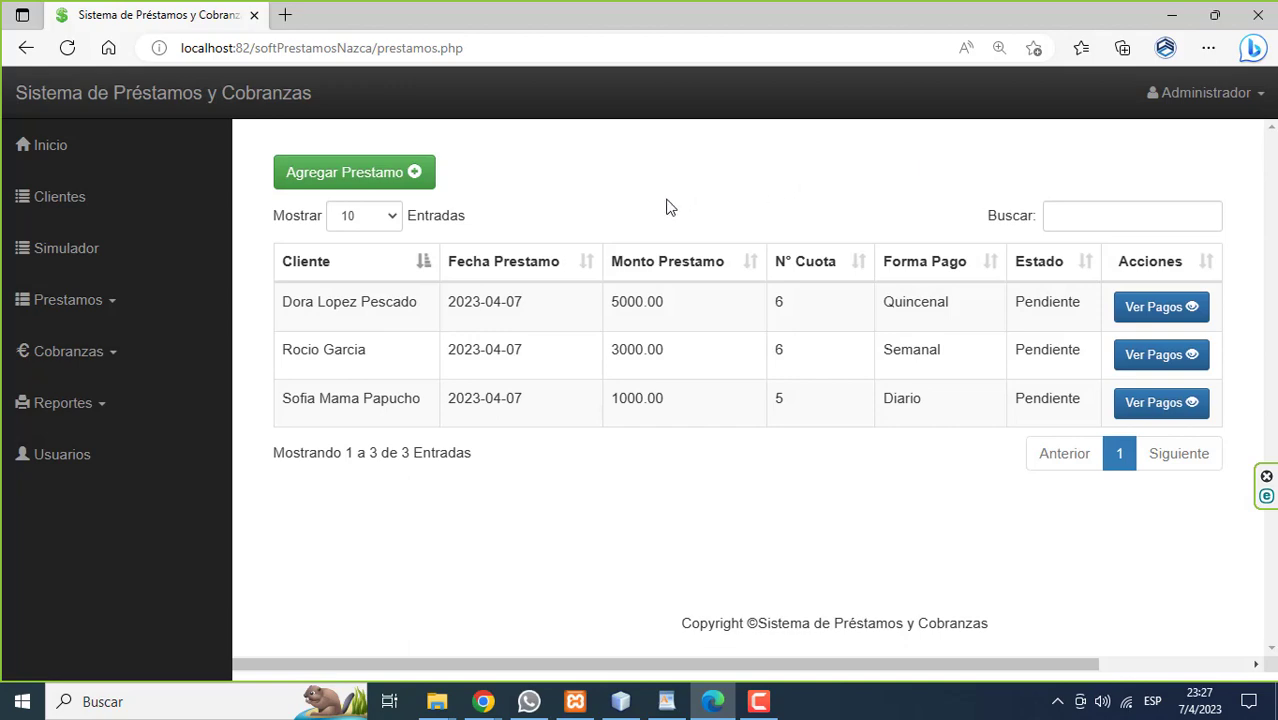
- Start a new loan and select the fourth client by name search
left_click(333, 180)
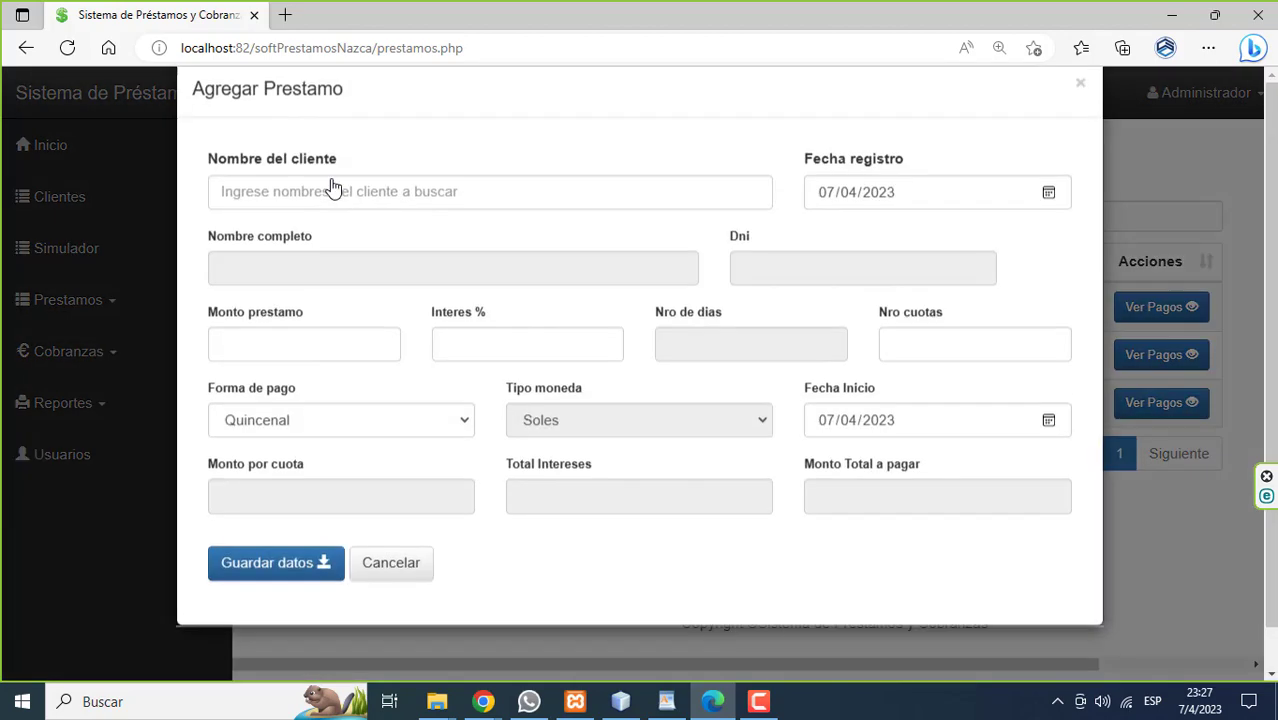
left_click(301, 229)
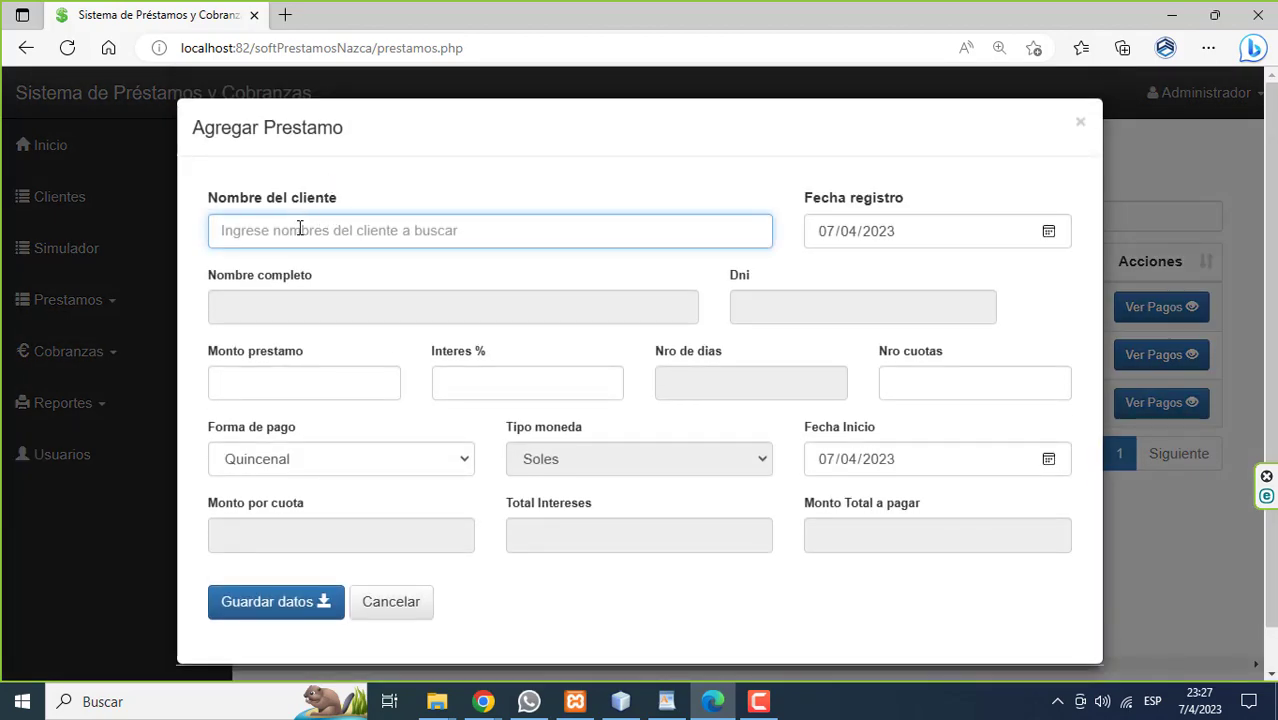
type("n")
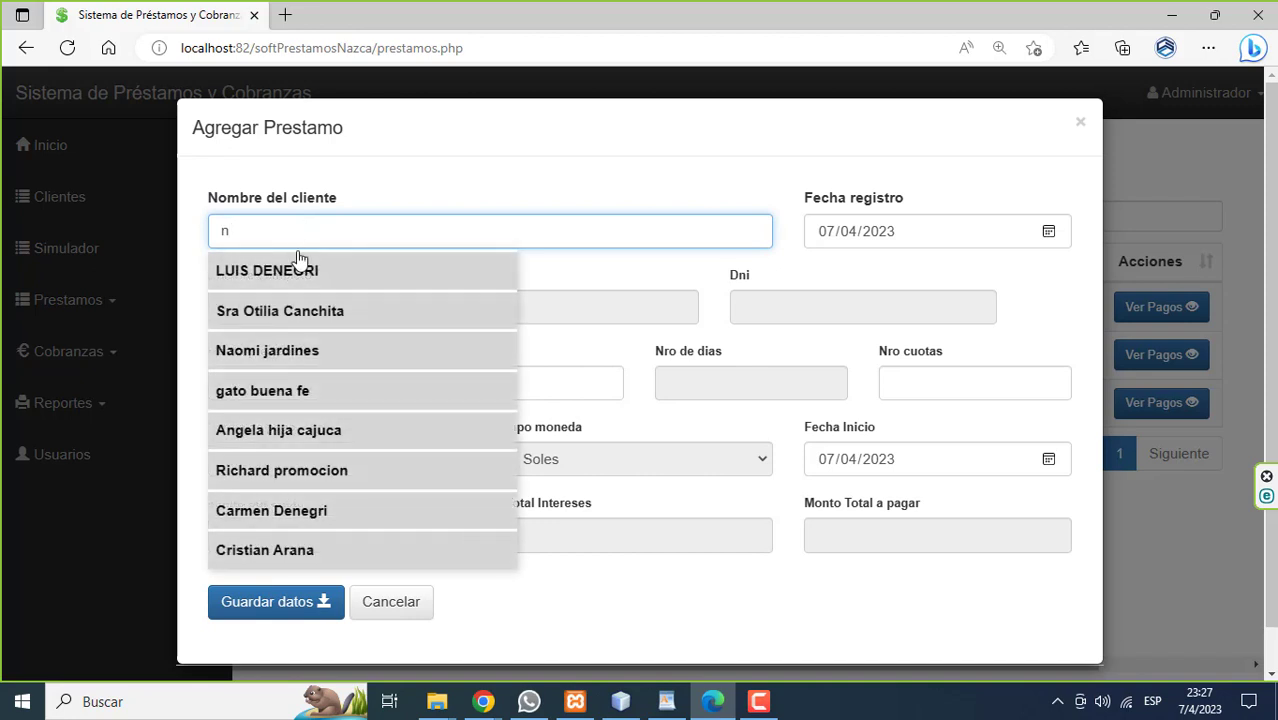
left_click(301, 308)
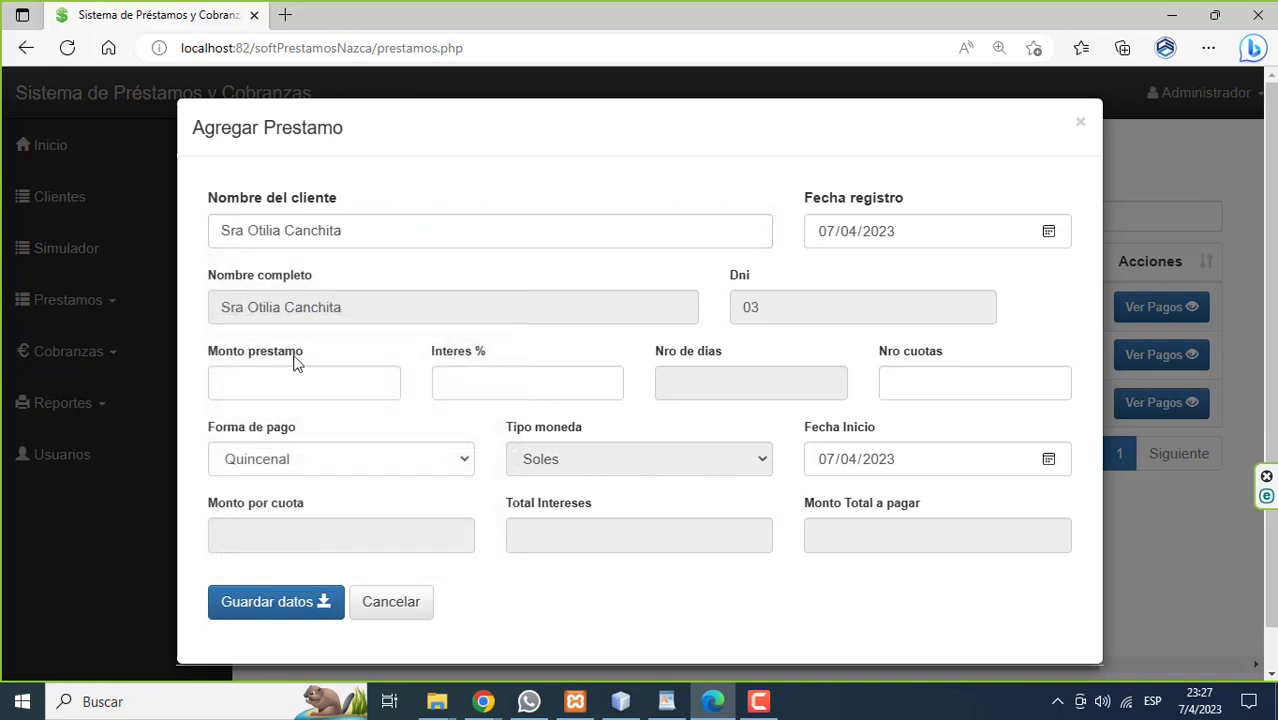
- Save a 3000 loan at 9% interest in 10 Mensual installments and confirm
left_click(291, 370)
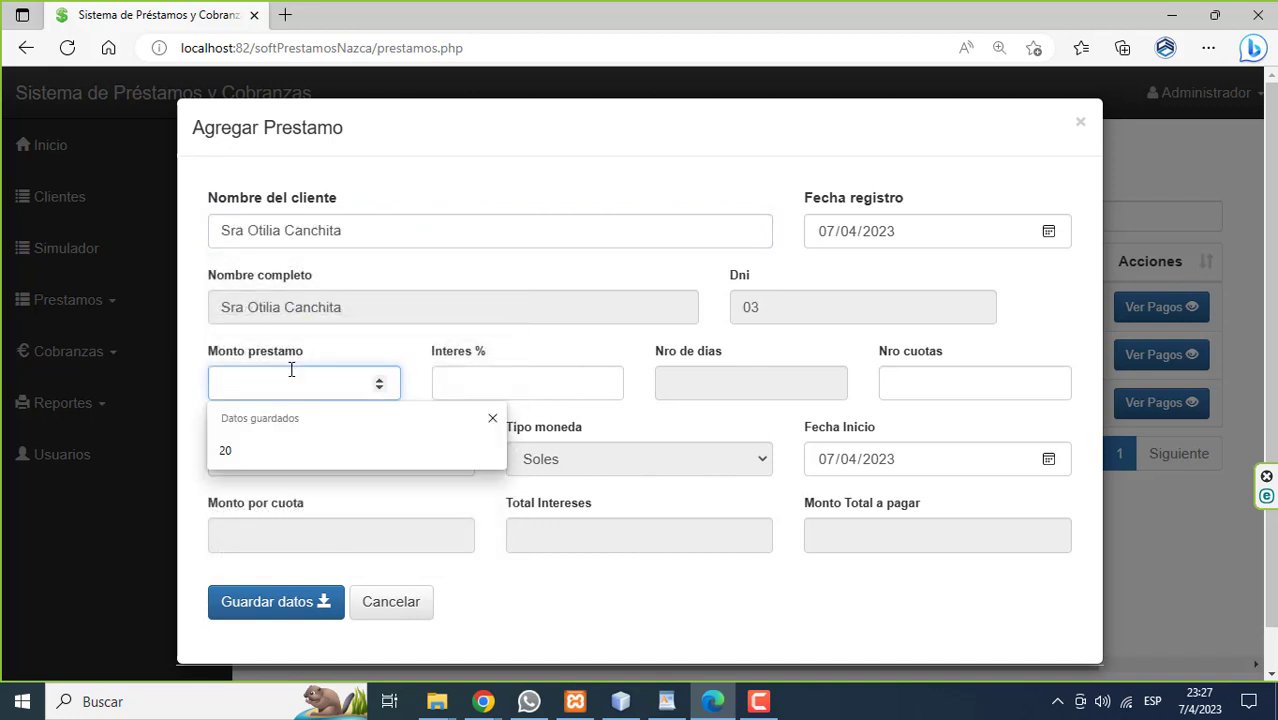
type("3000")
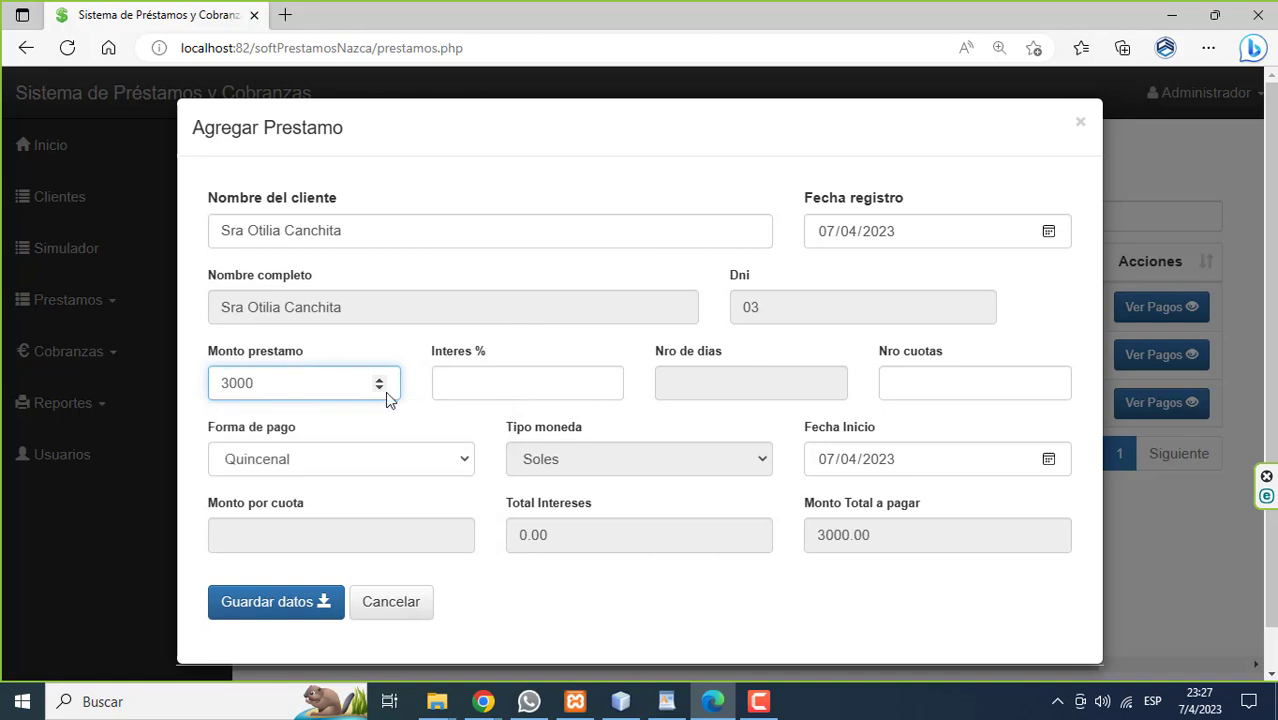
left_click(456, 392)
type("9")
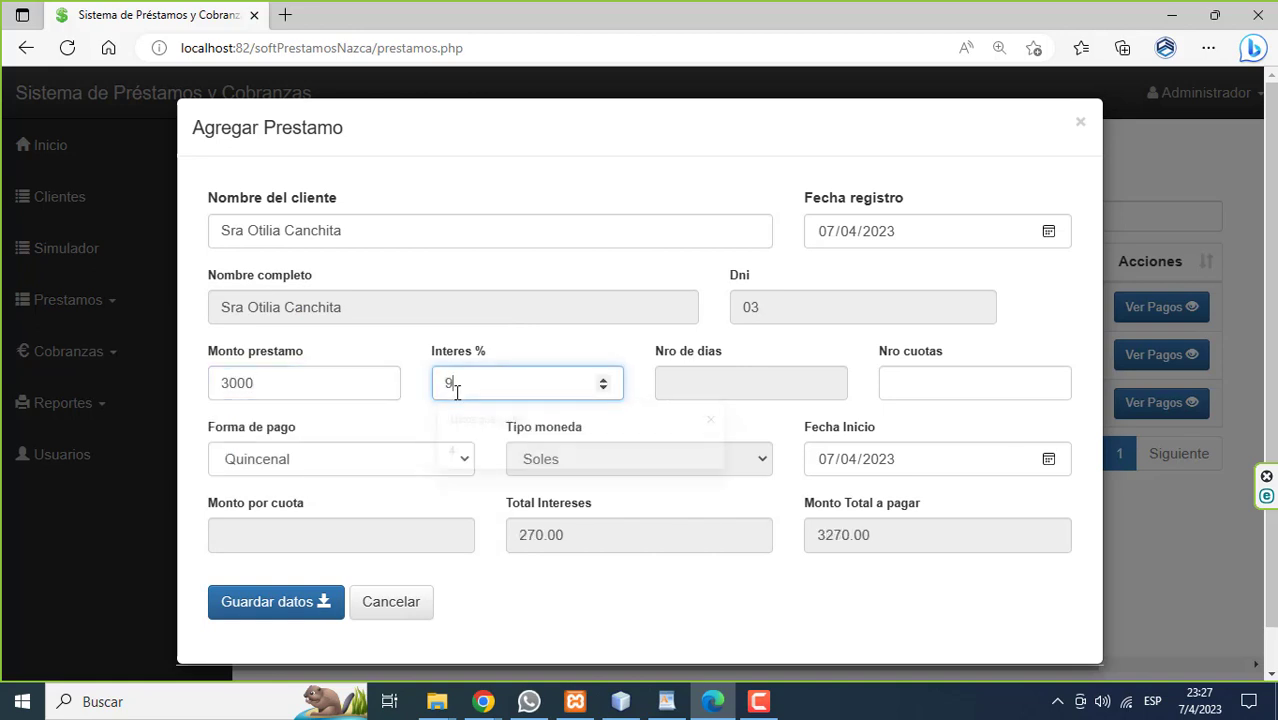
left_click(902, 386)
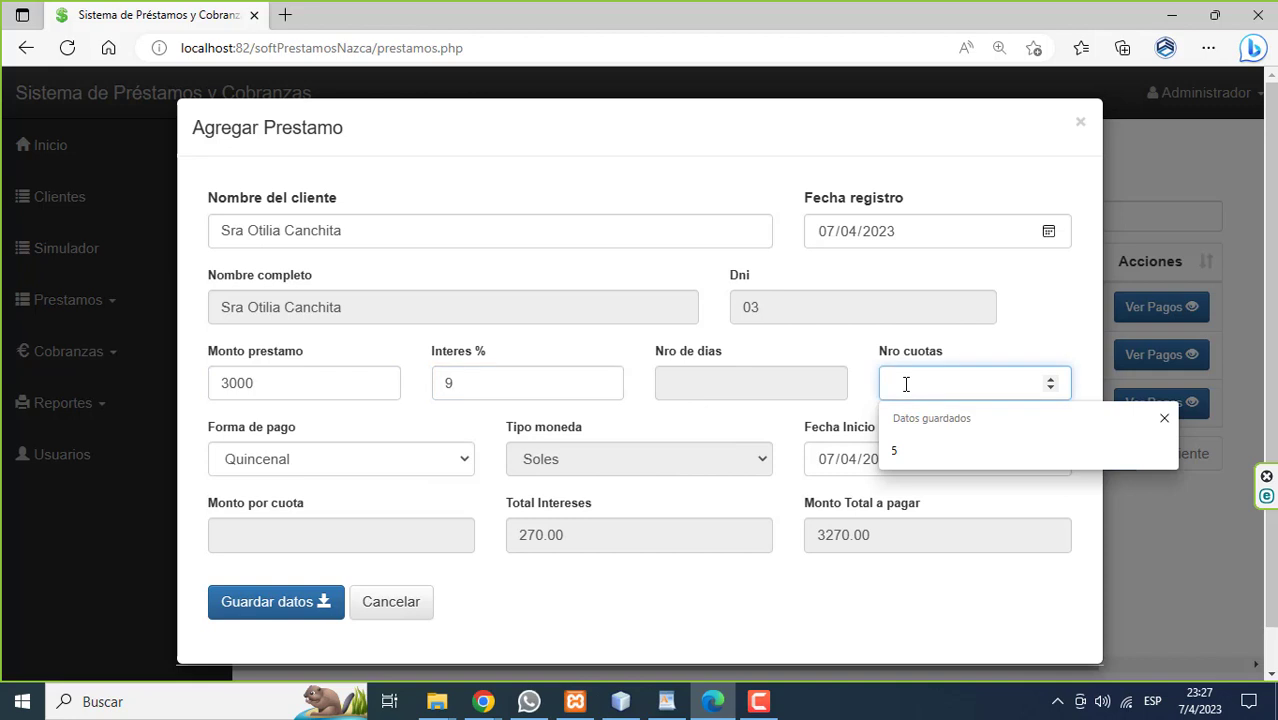
type("10")
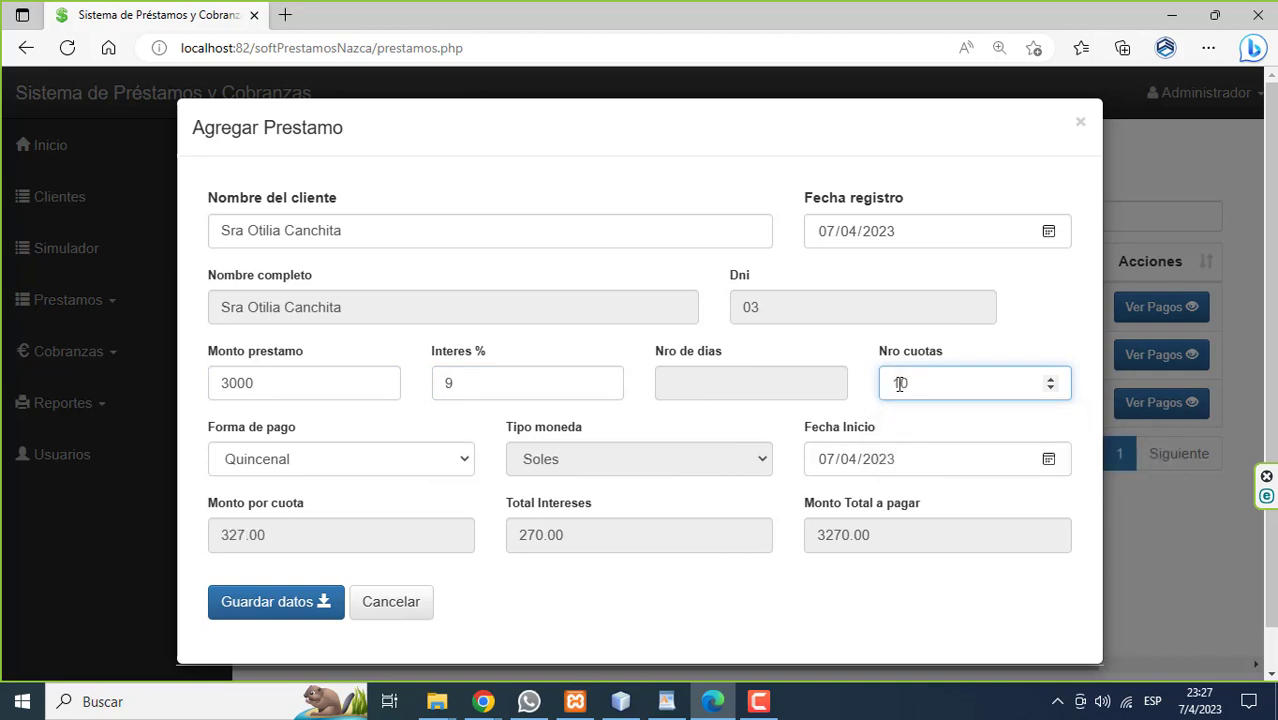
left_click(465, 463)
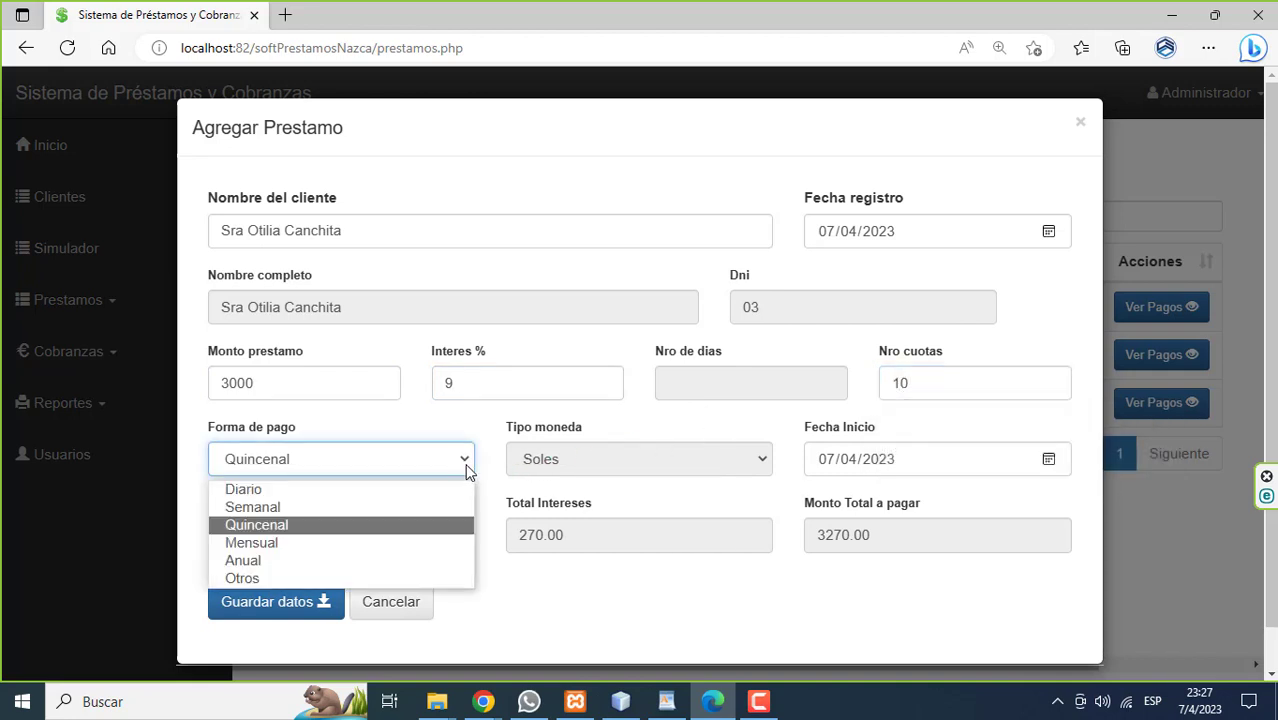
left_click(394, 543)
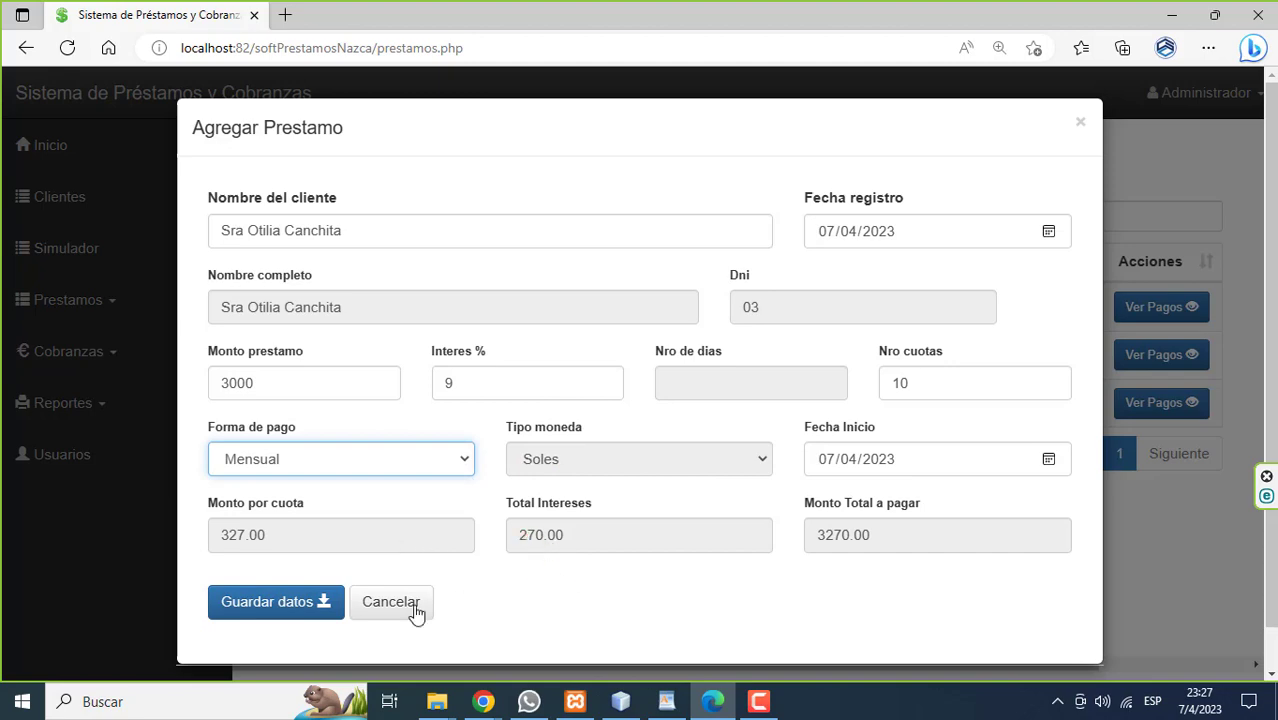
left_click(301, 606)
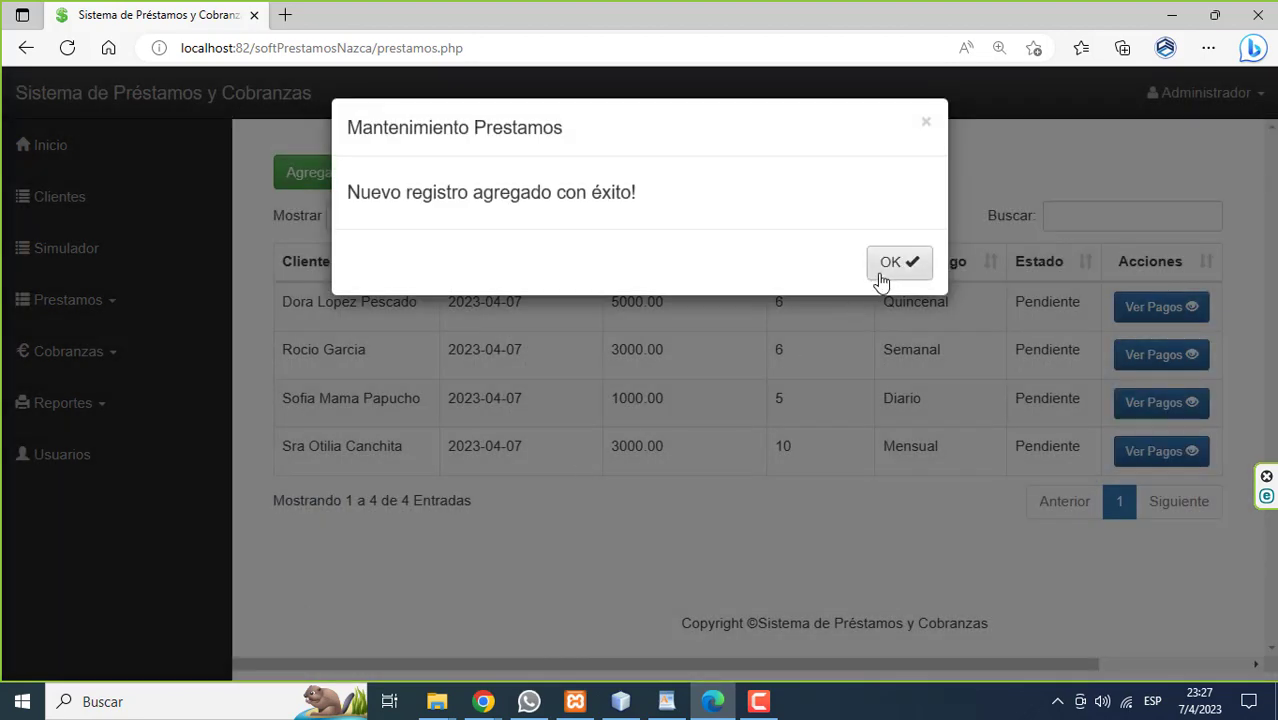
left_click(882, 270)
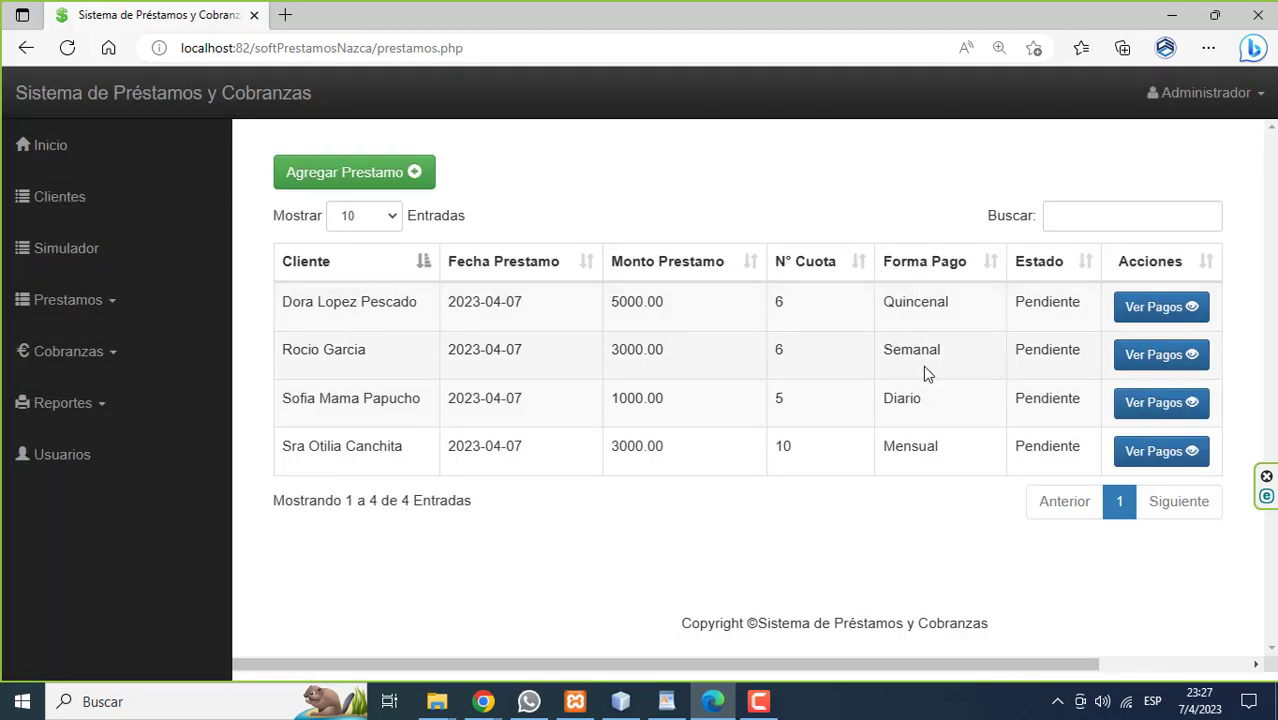
- Review the Mensual loan's ten 327.00 installments, 07-05-2023 to 01-02-2024, then close the schedule
left_click(1145, 453)
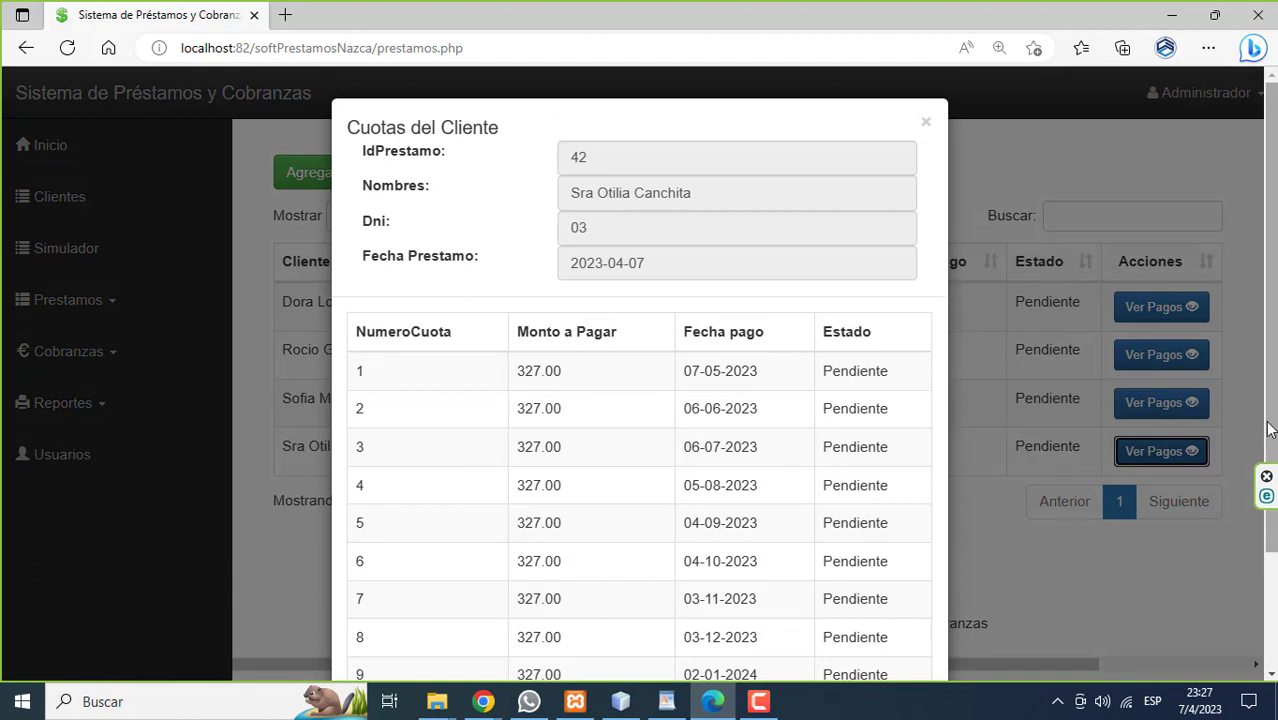
scroll(1265, 440, "down", 1)
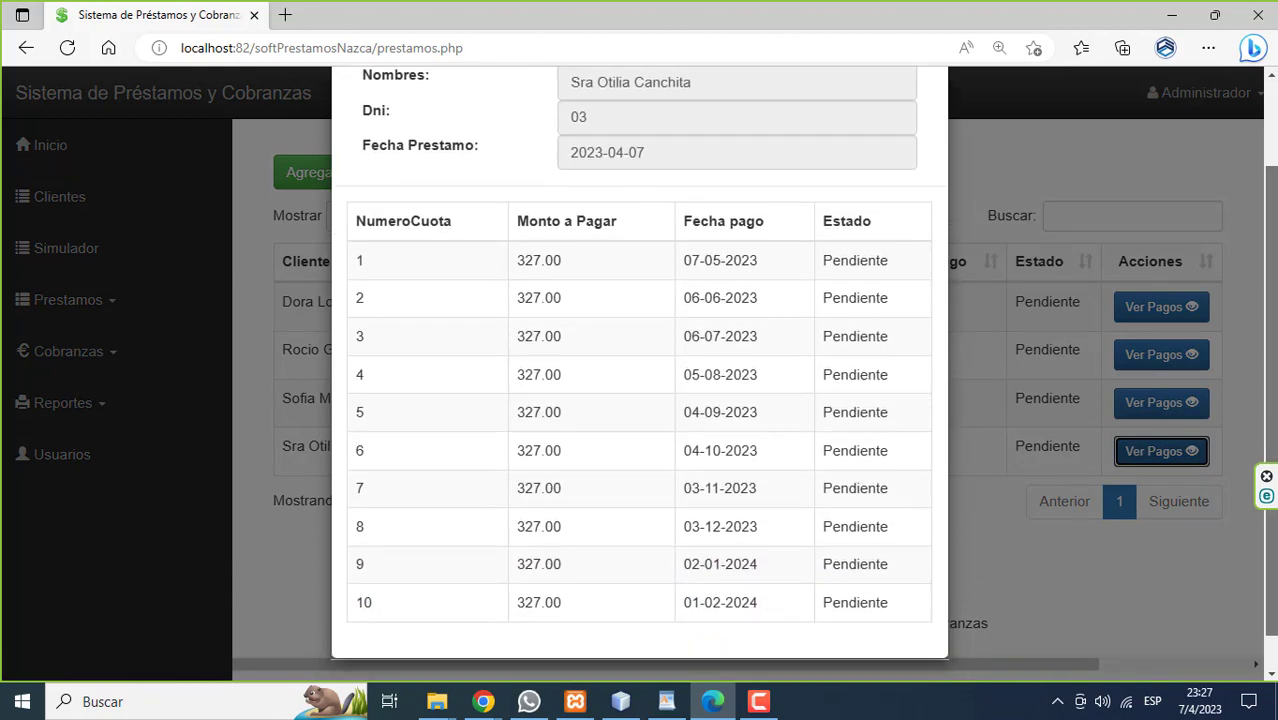
scroll(640, 400, "up", 1)
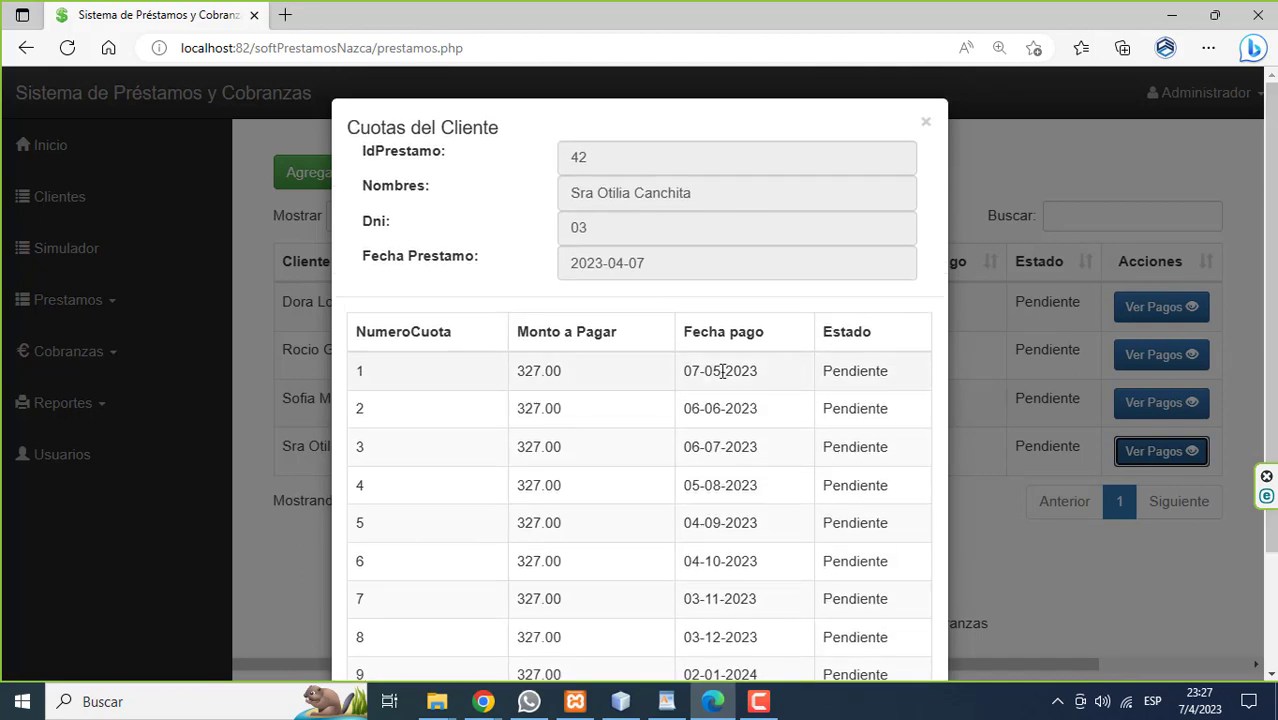
left_click(925, 124)
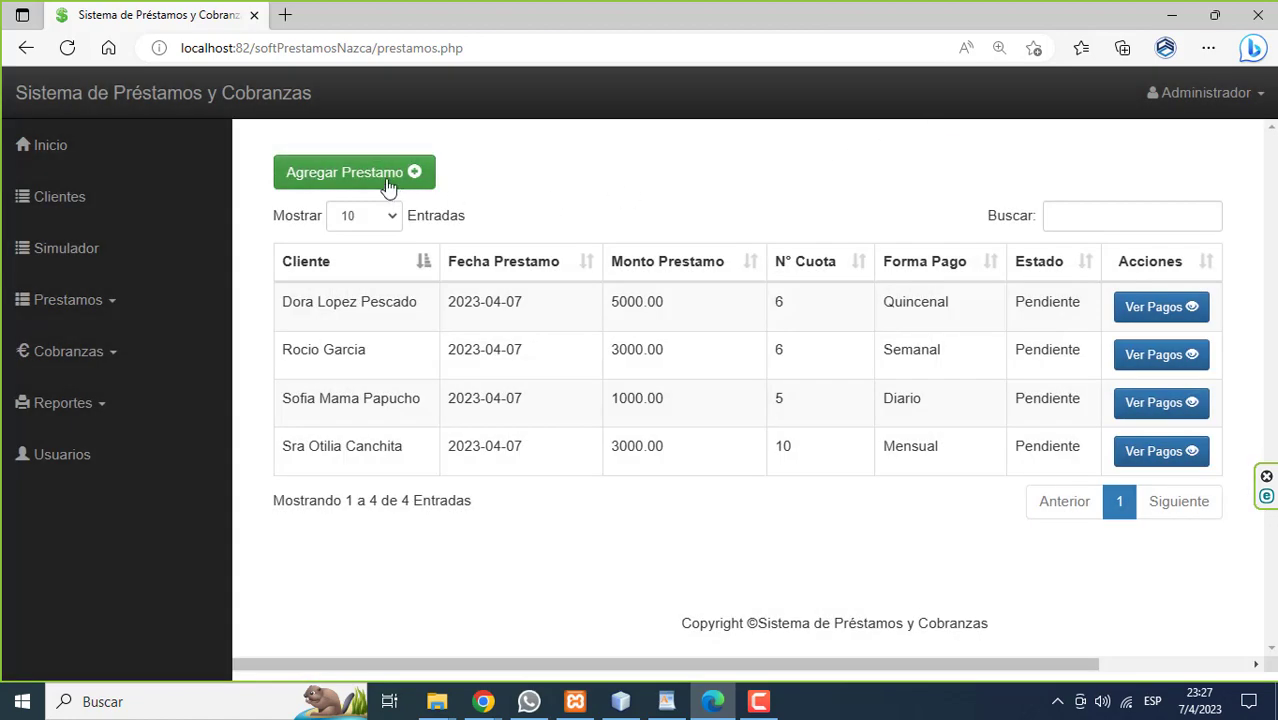
- Start a new loan and select the fifth client by name search
left_click(350, 174)
left_click(313, 222)
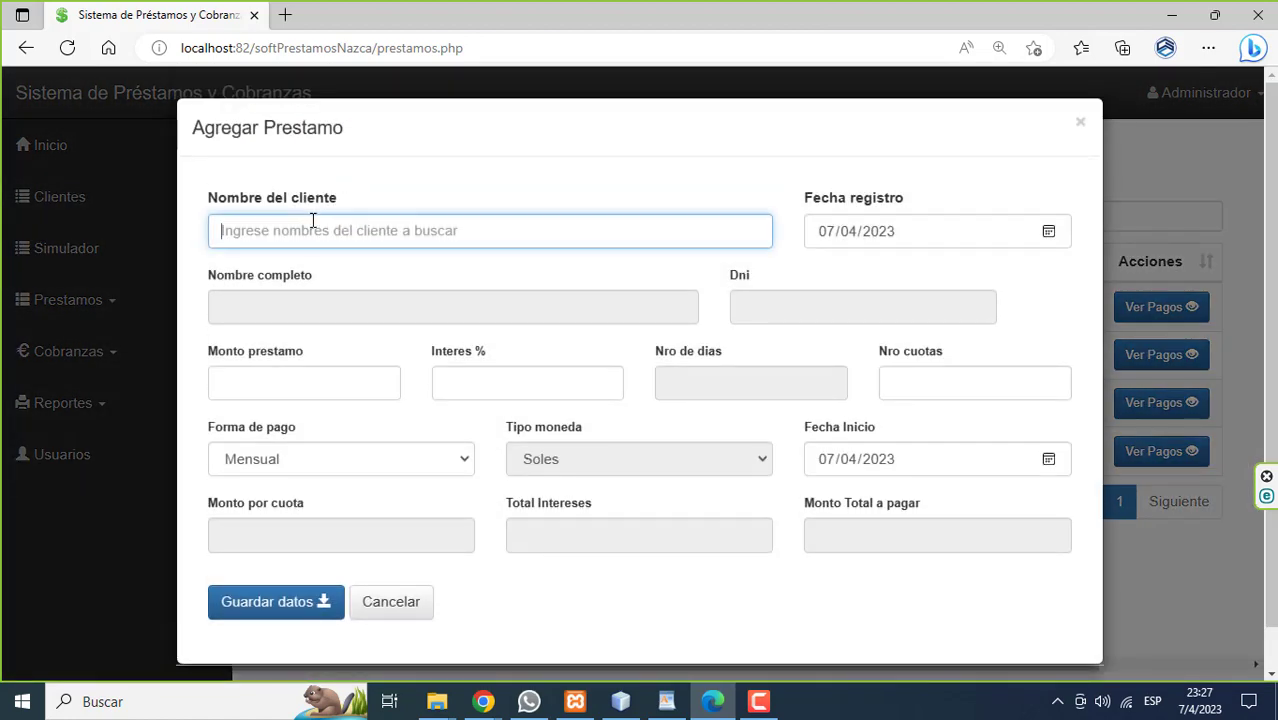
type("d")
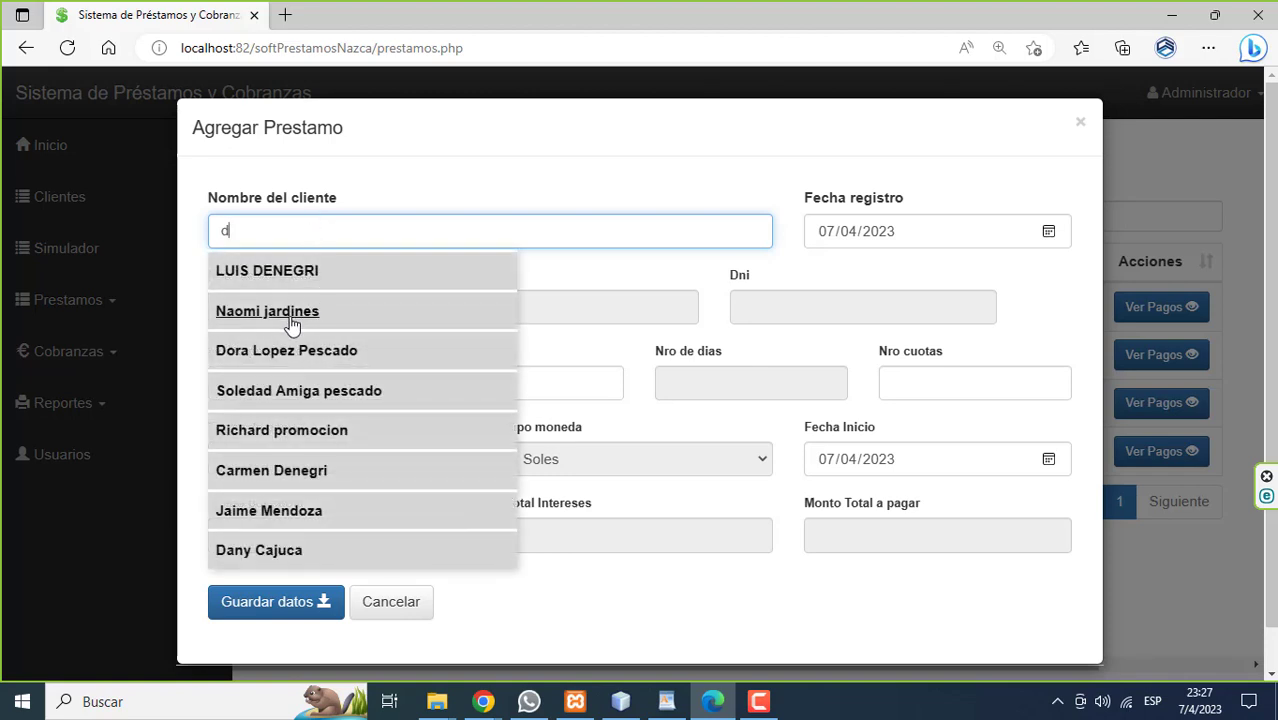
left_click(290, 314)
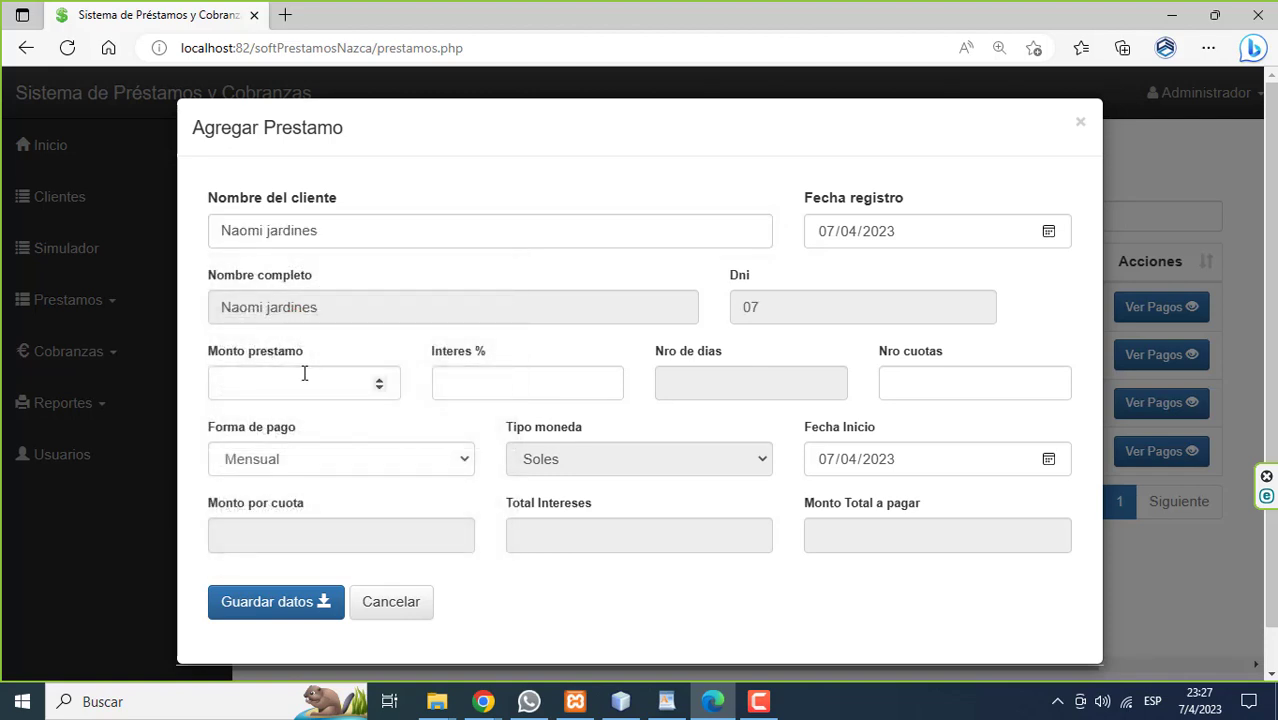
- Save a 3000 loan at 6% interest in 5 Anual installments and confirm
left_click(304, 373)
type("3")
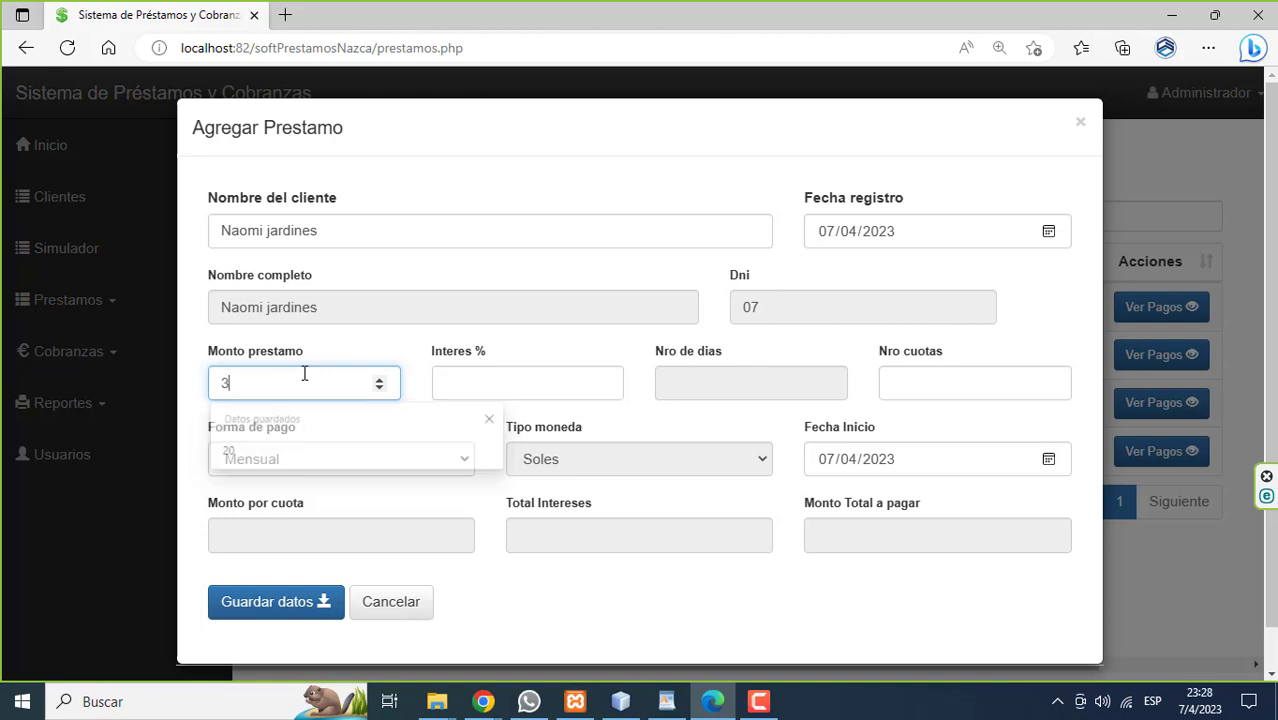
type("000")
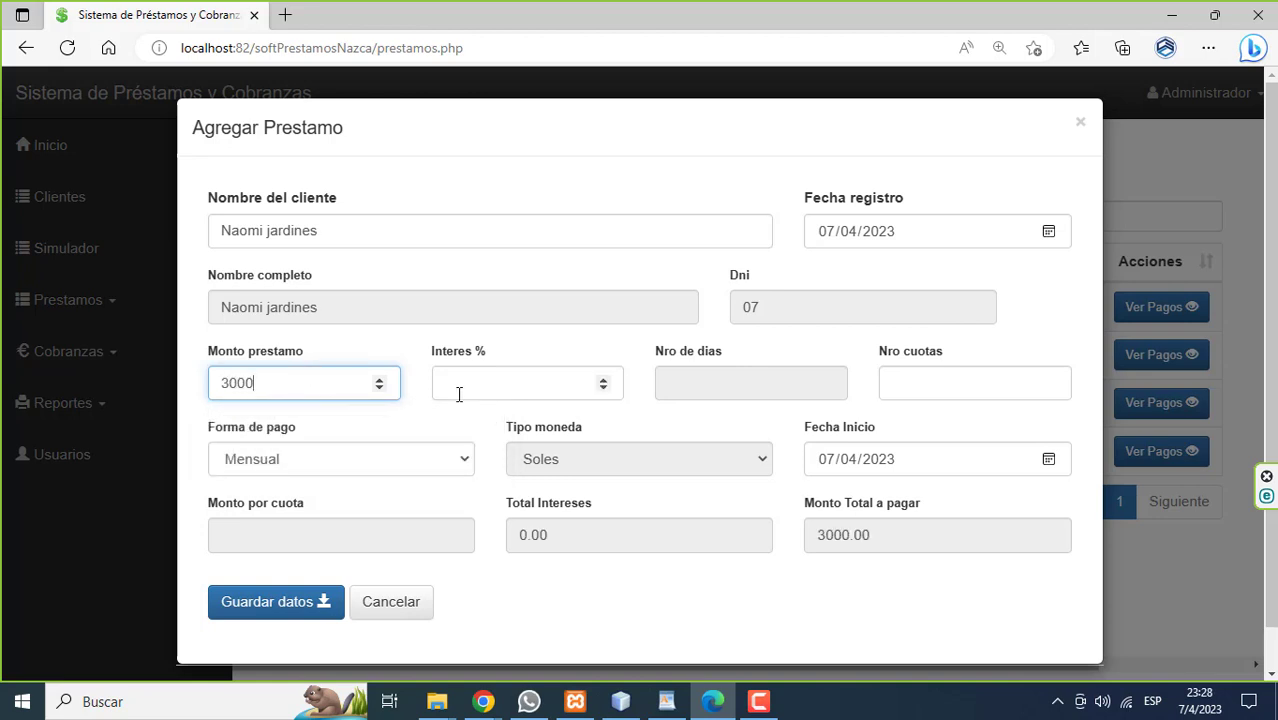
left_click(458, 393)
type("6")
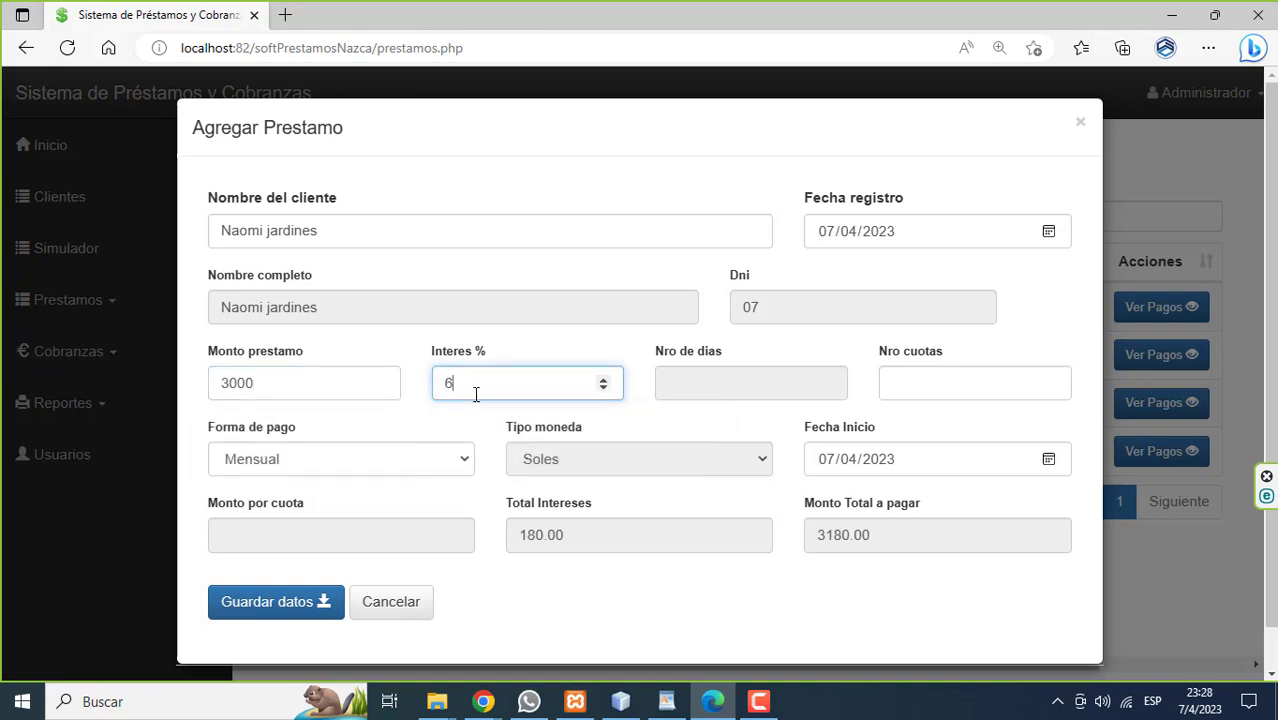
left_click(897, 385)
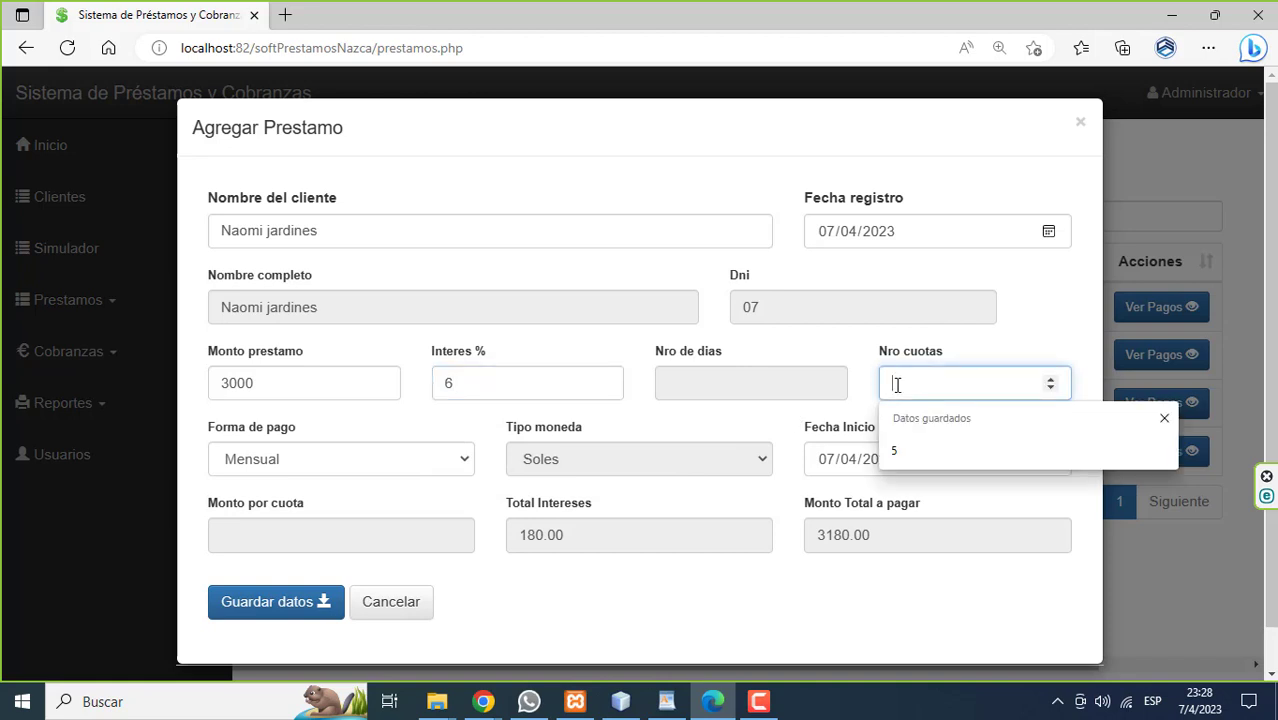
type("5")
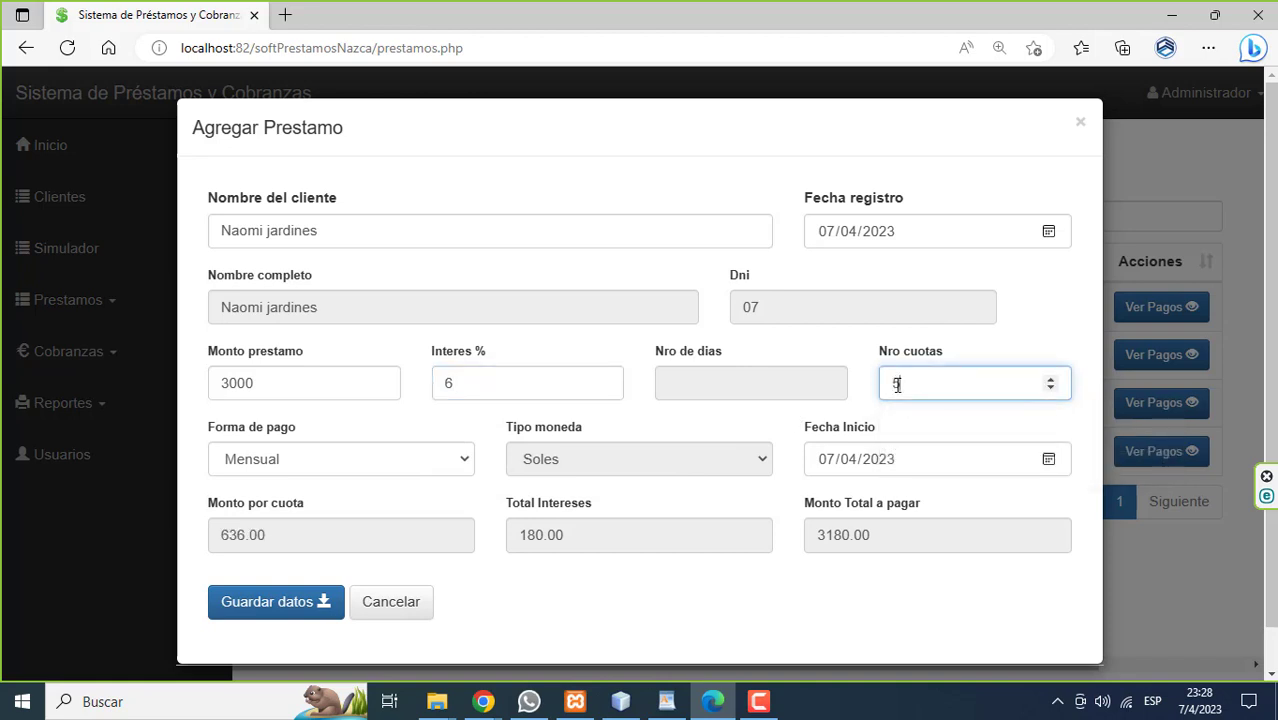
left_click(472, 466)
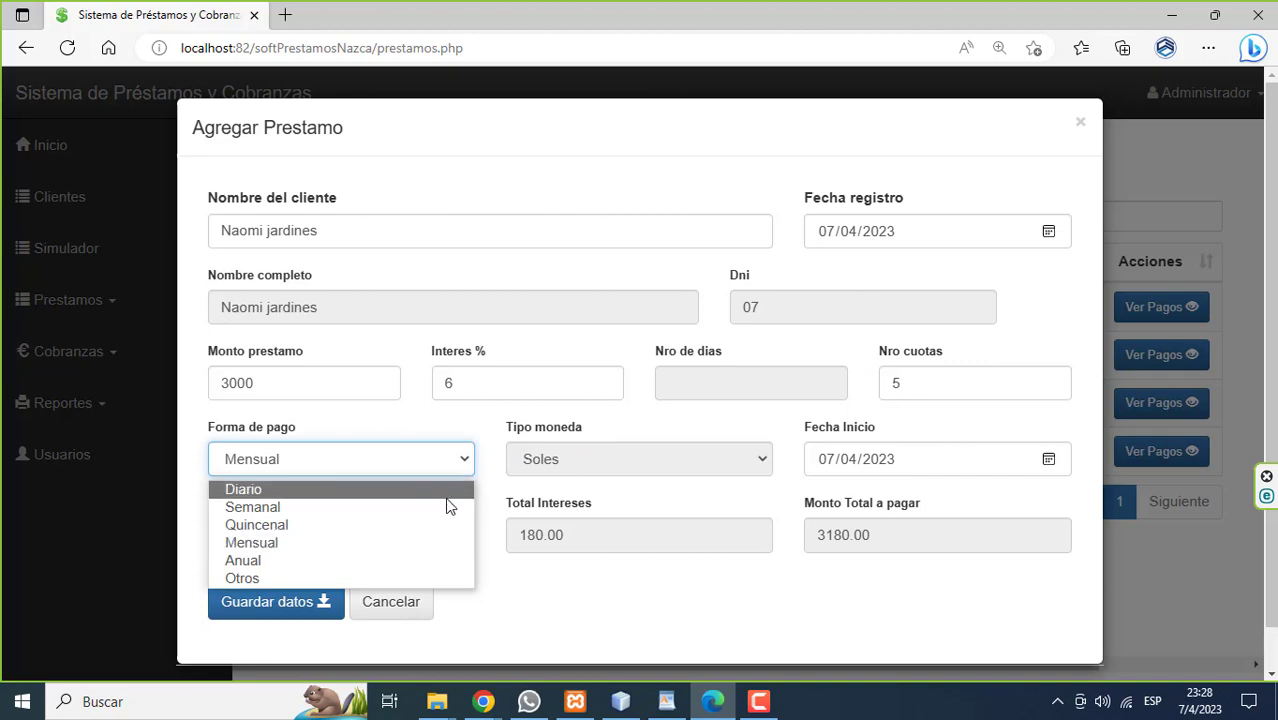
left_click(388, 554)
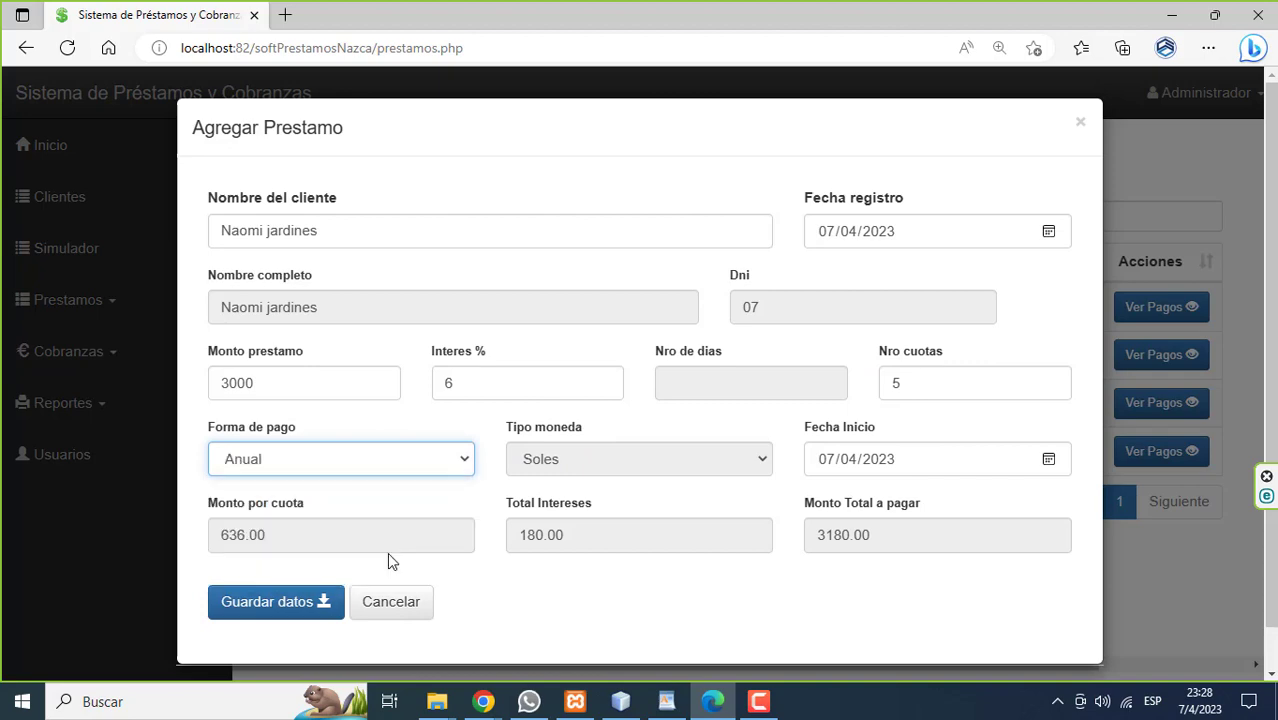
left_click(328, 604)
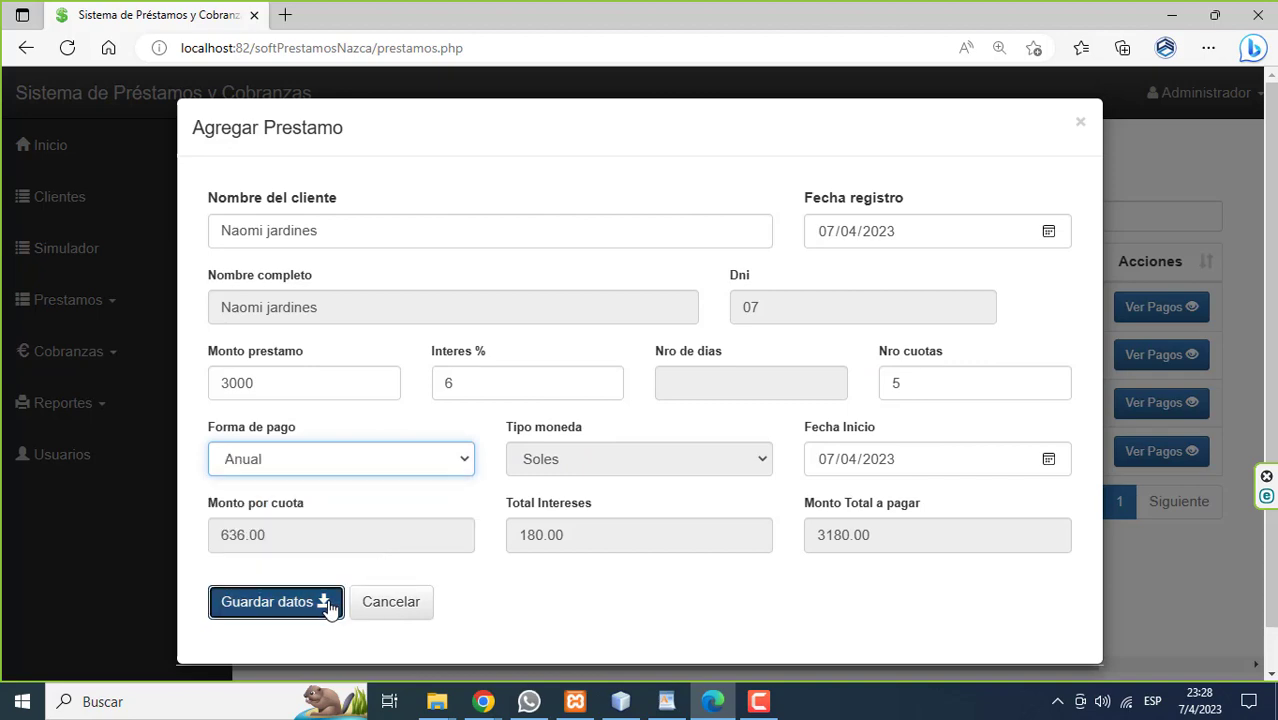
left_click(890, 258)
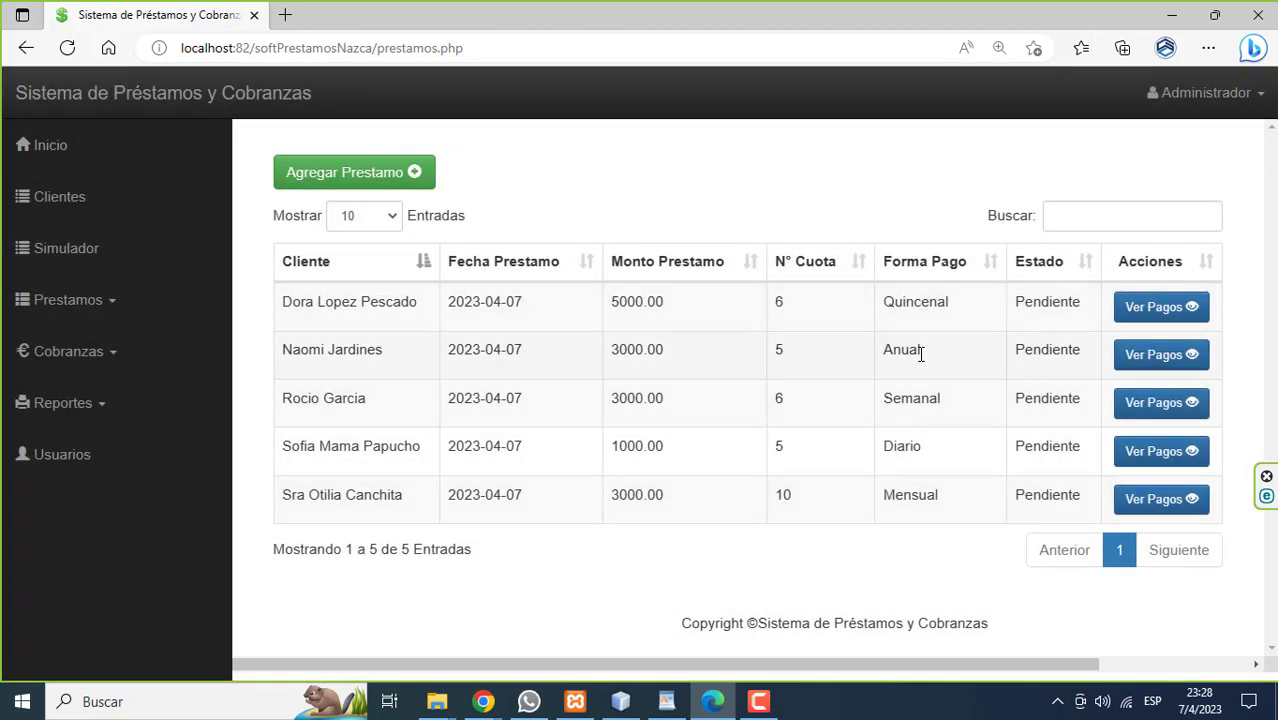
- Check the Anual loan's five 636.00 installments, then open a blank Agregar Prestamo form
left_click(1140, 354)
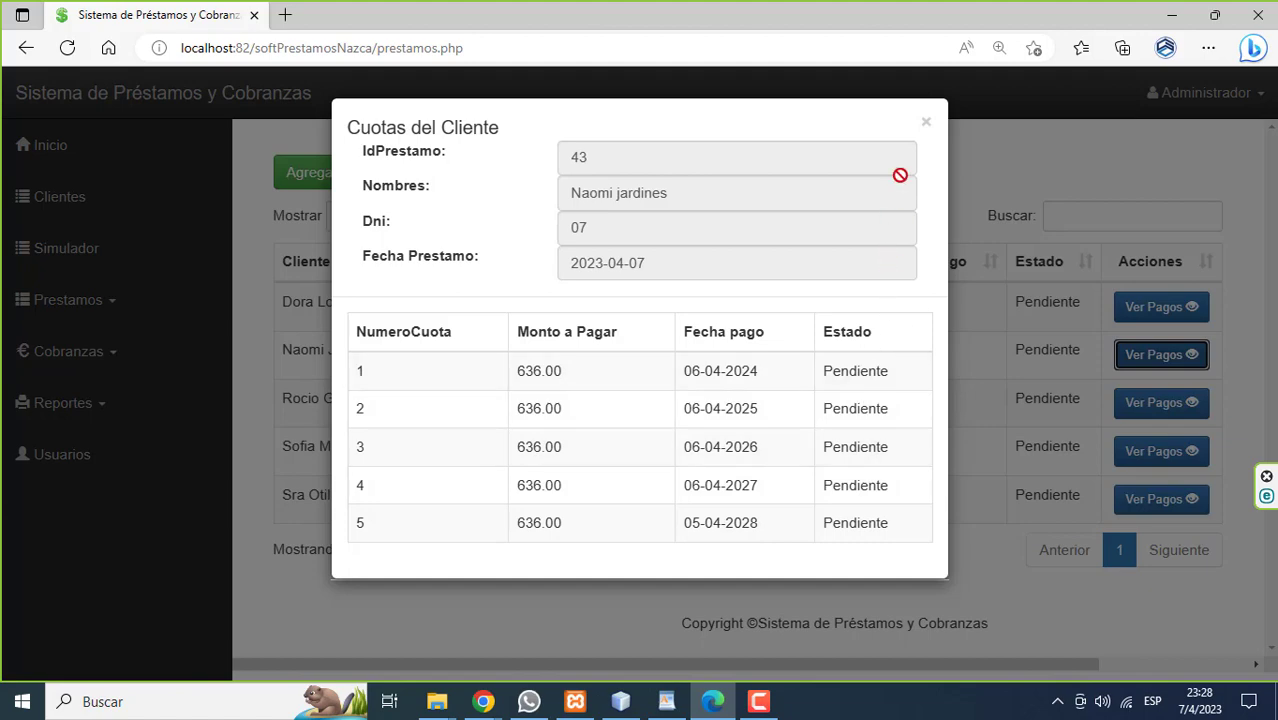
left_click(925, 124)
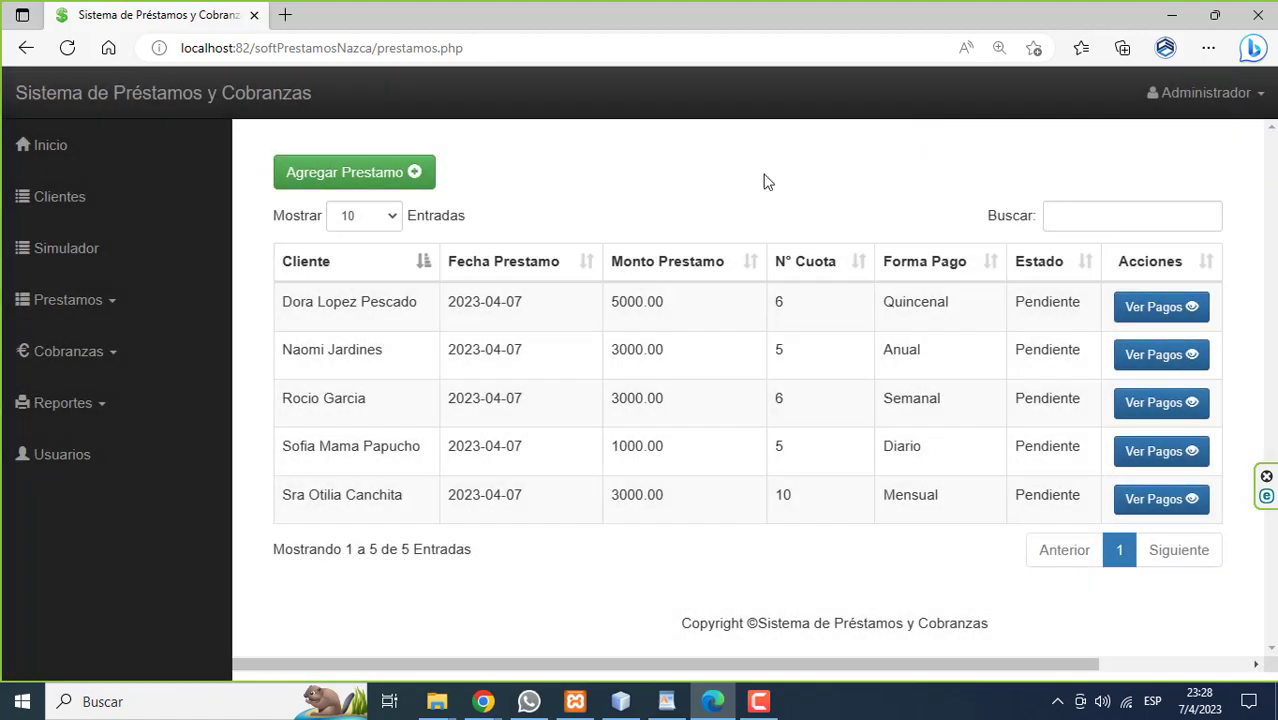
left_click(385, 186)
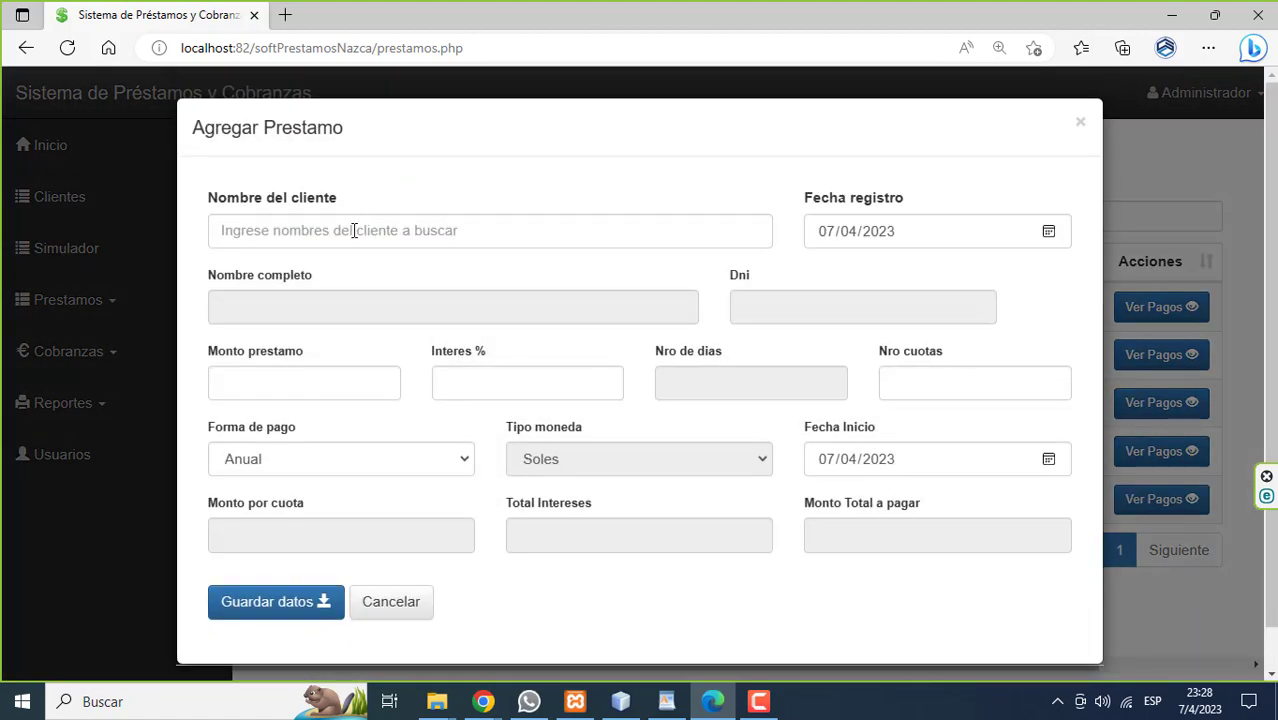
- Pick the client matching 'ma' and enter a 10000 loan at 11% interest
left_click(353, 231)
type("ma")
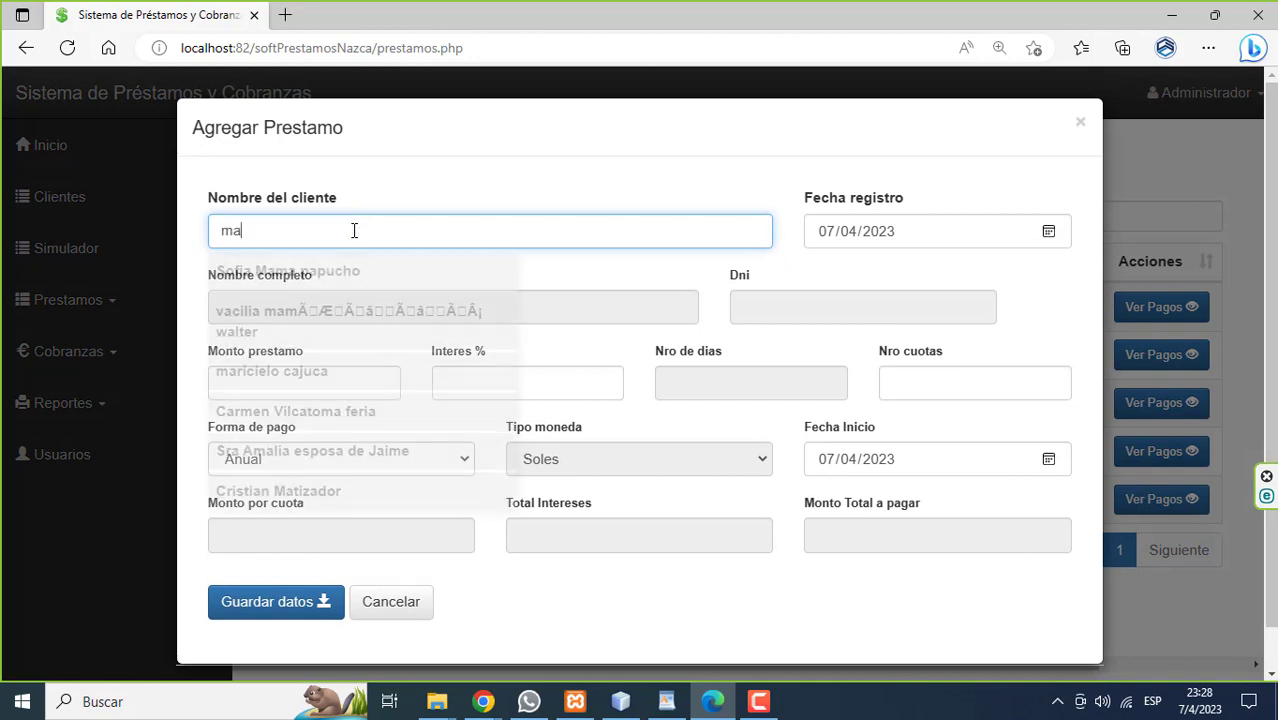
left_click(322, 423)
left_click(272, 387)
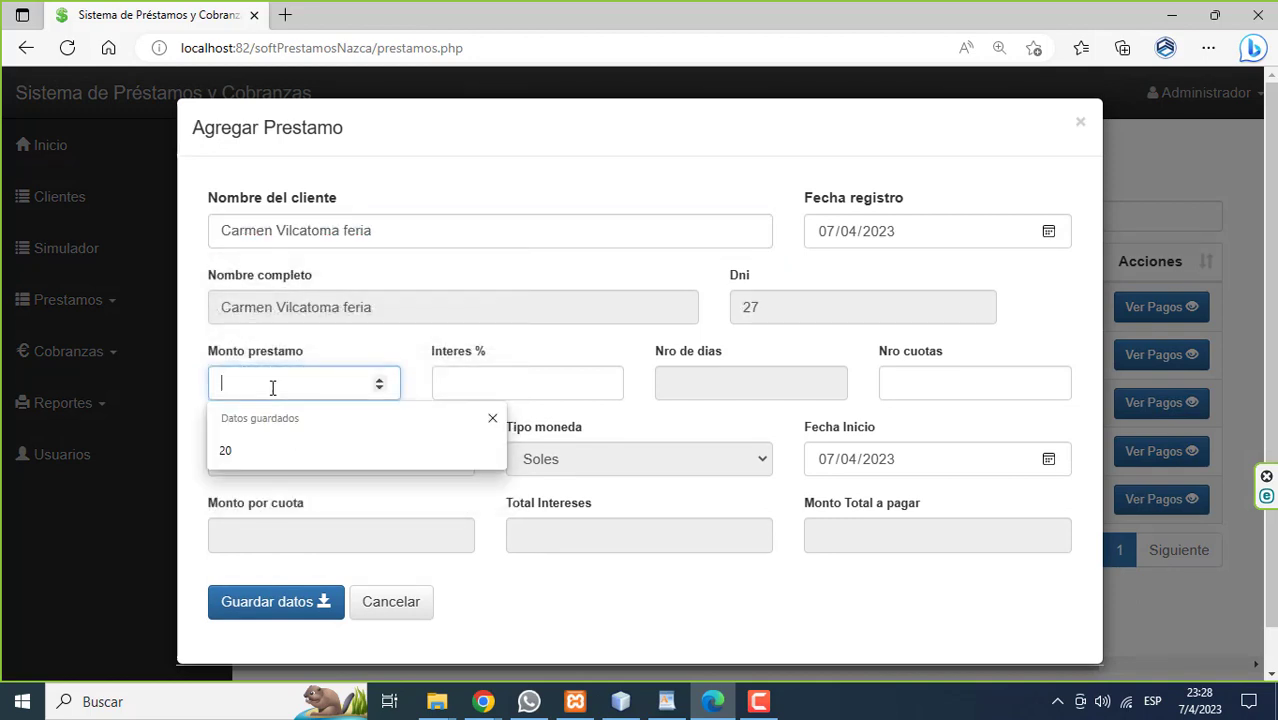
type("1000")
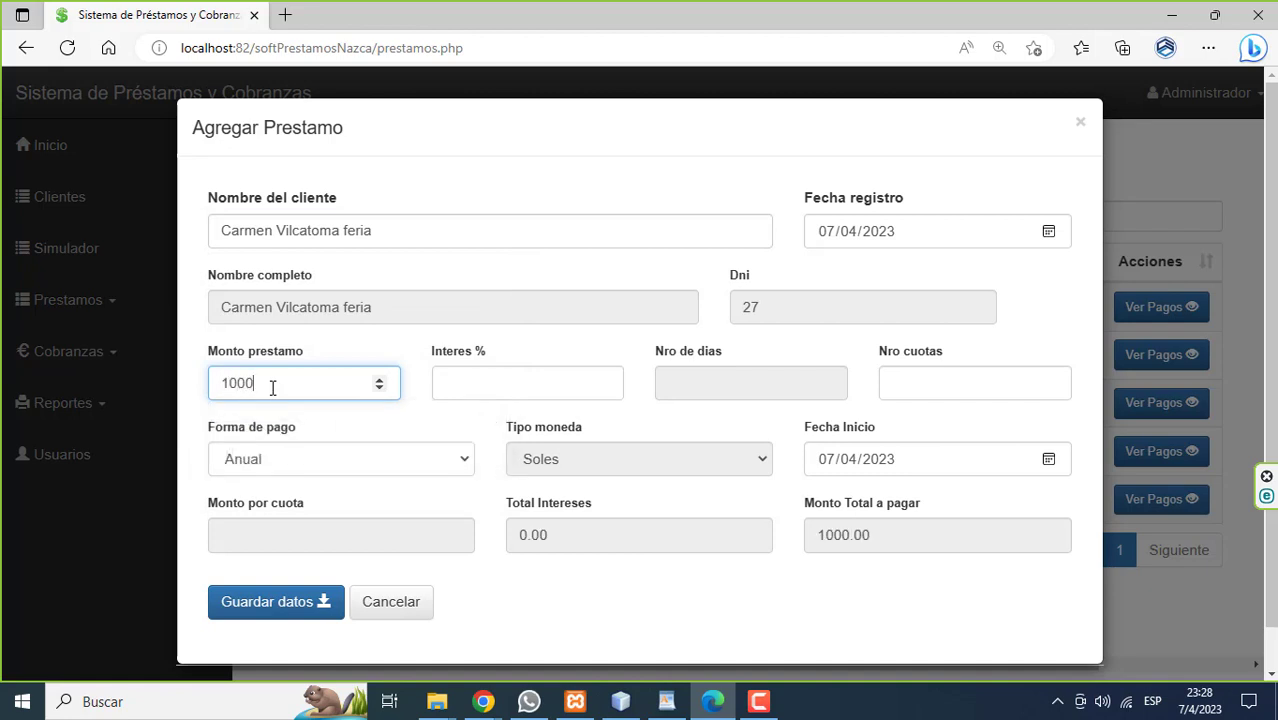
type("0")
left_click(476, 380)
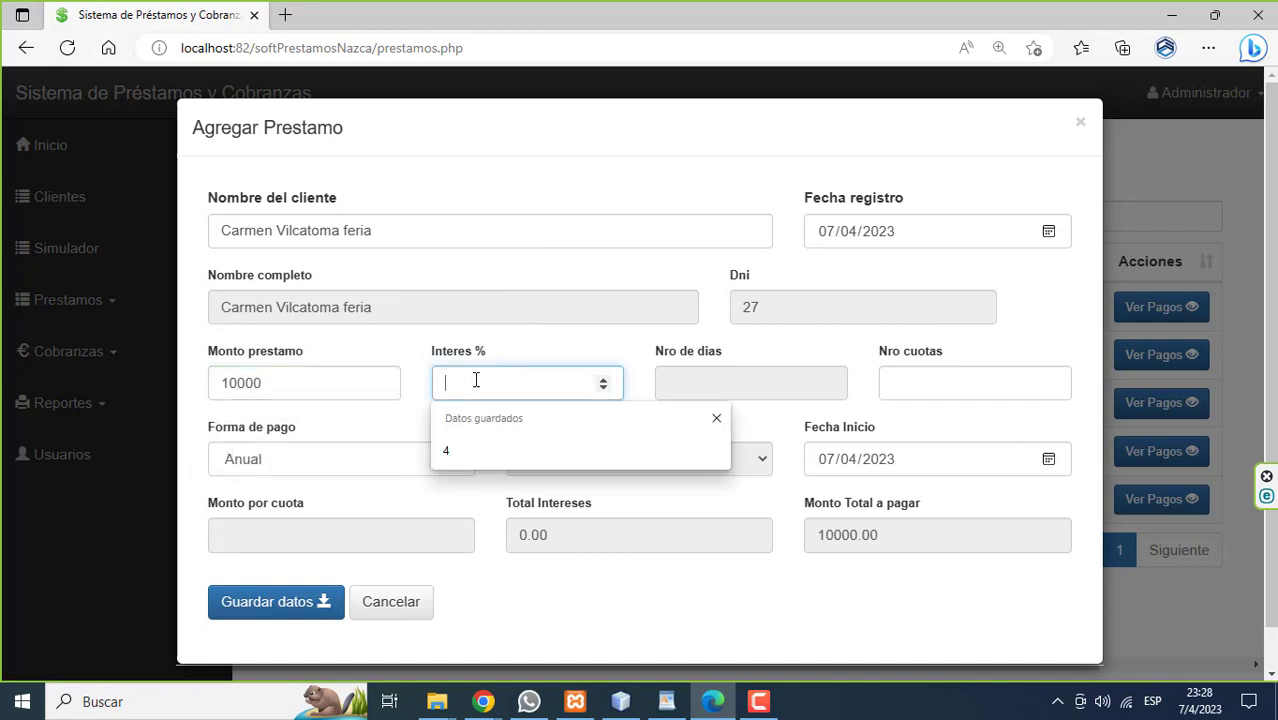
type("11")
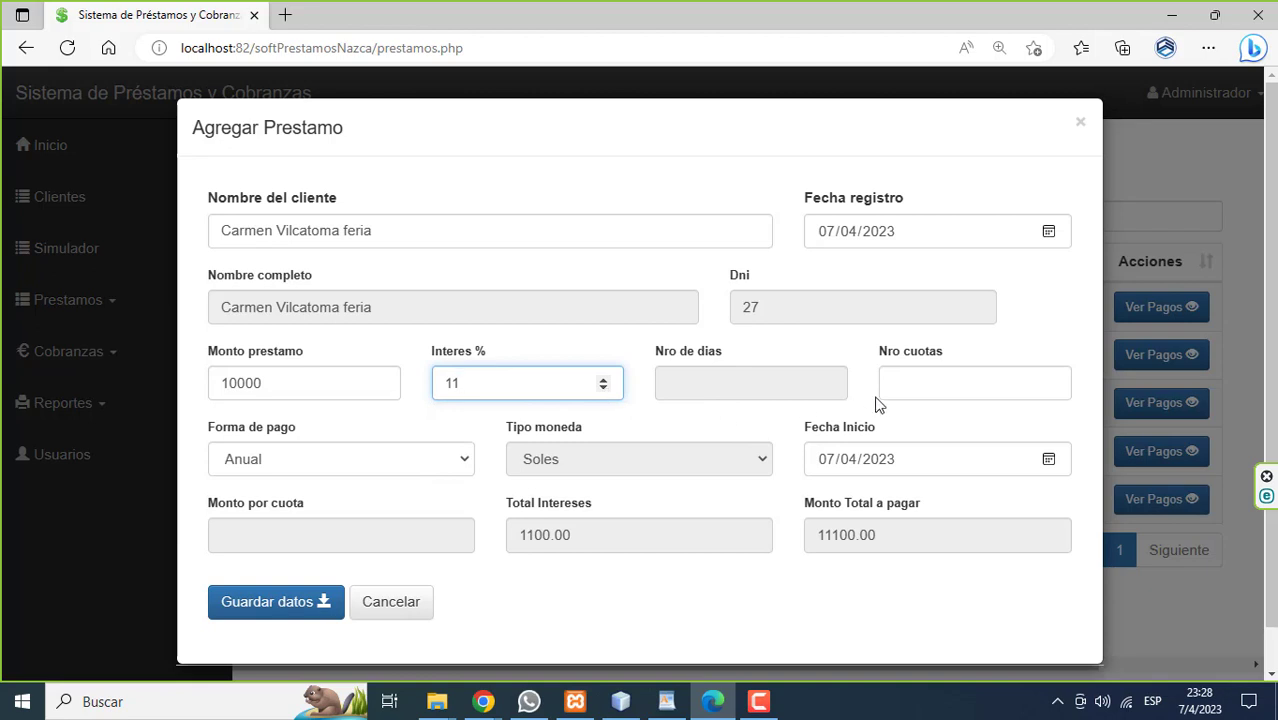
- Set payment to Otros every 20 days with 7 installments and save the loan
left_click(455, 463)
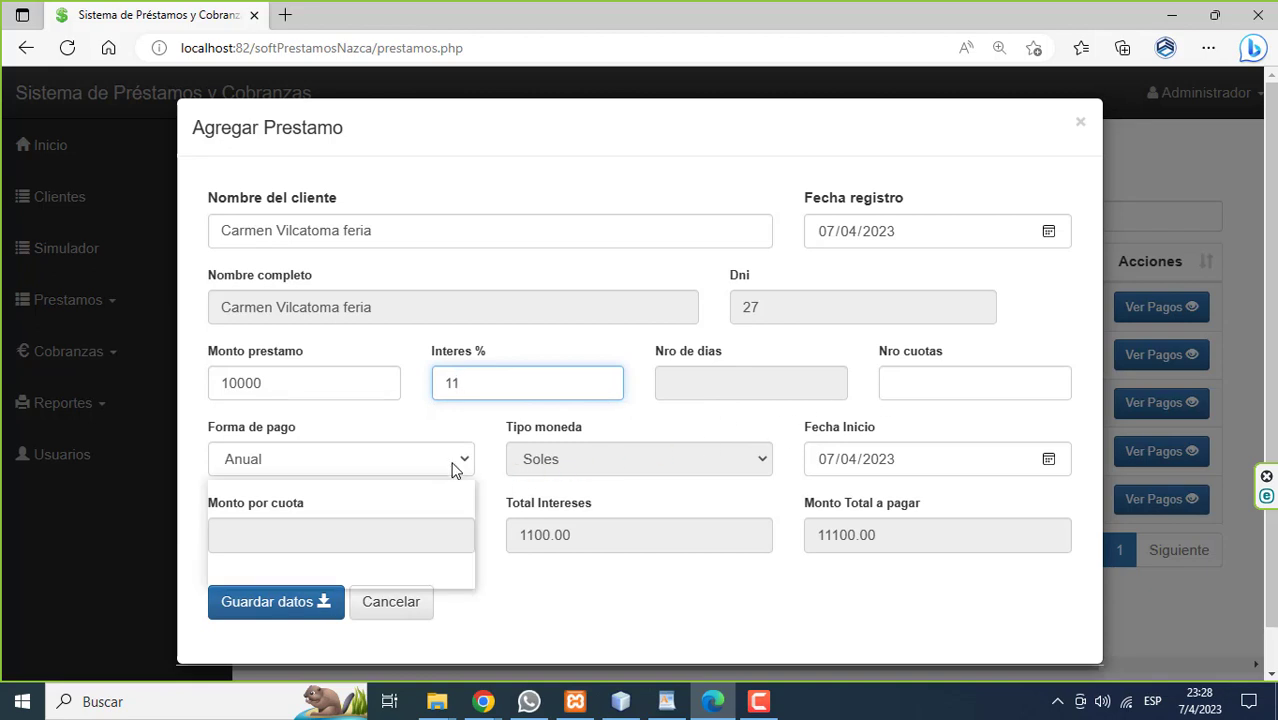
left_click(352, 581)
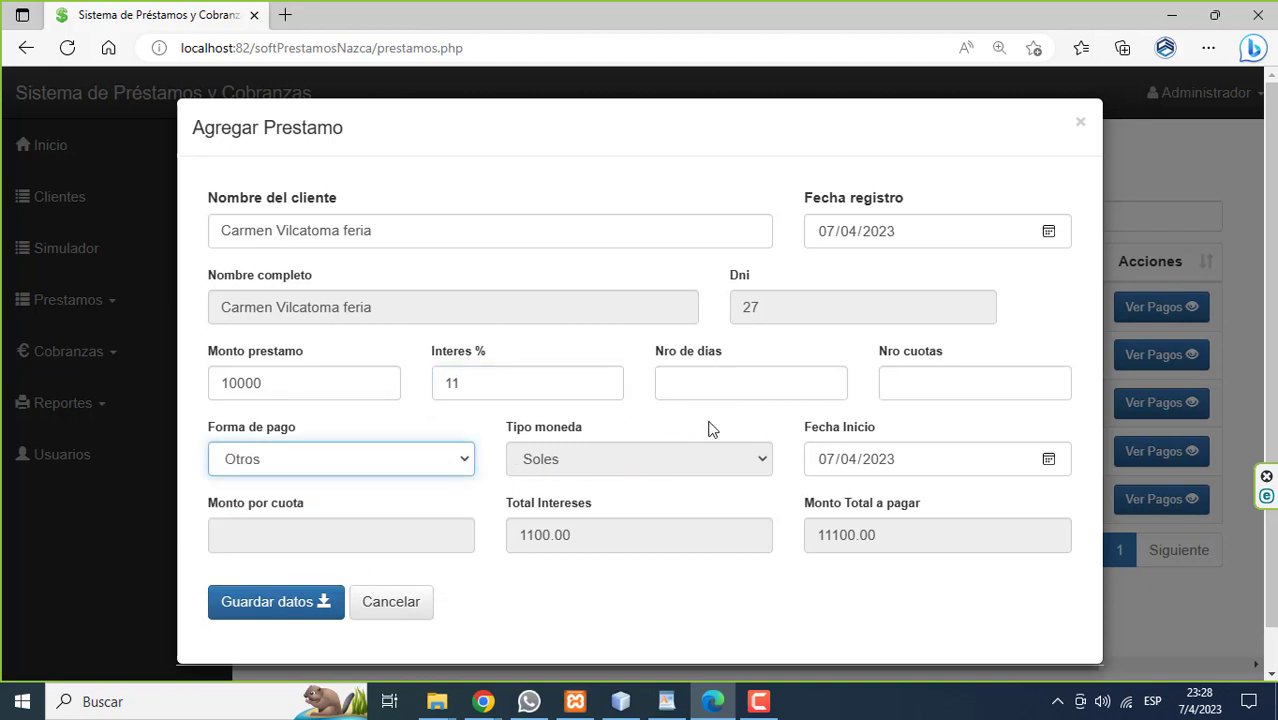
left_click(709, 378)
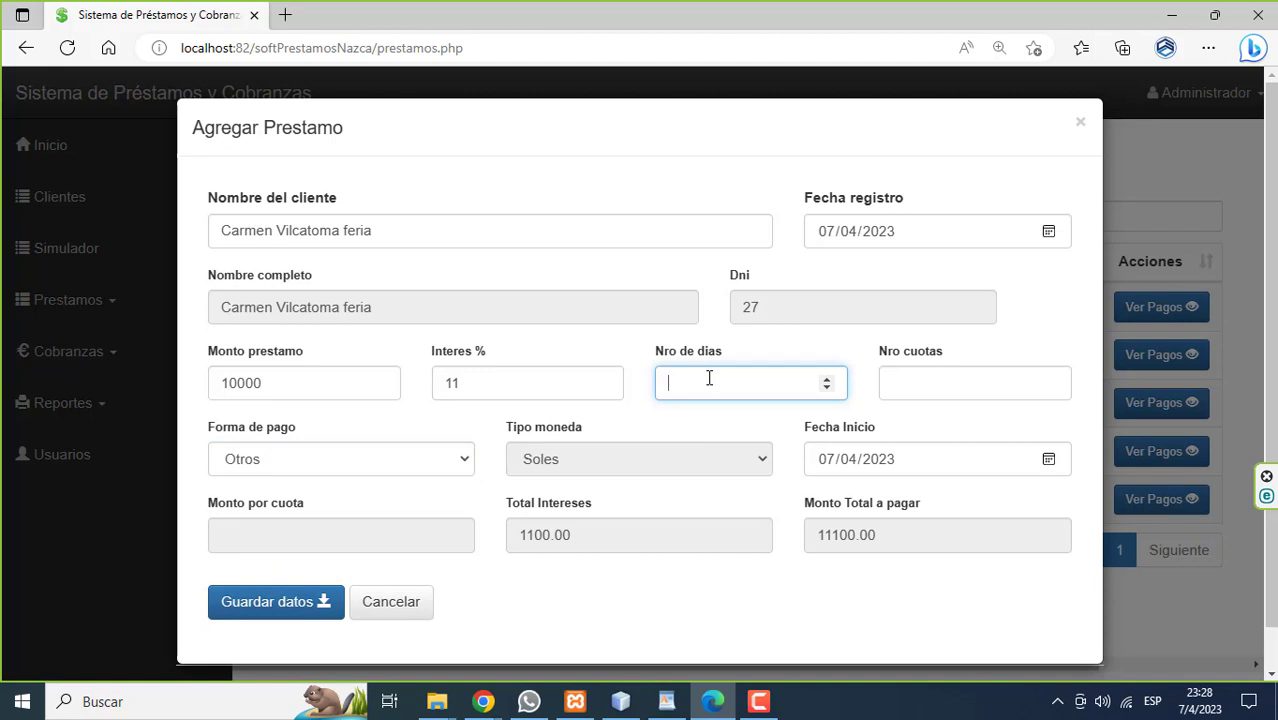
type("20")
left_click(898, 374)
type("7")
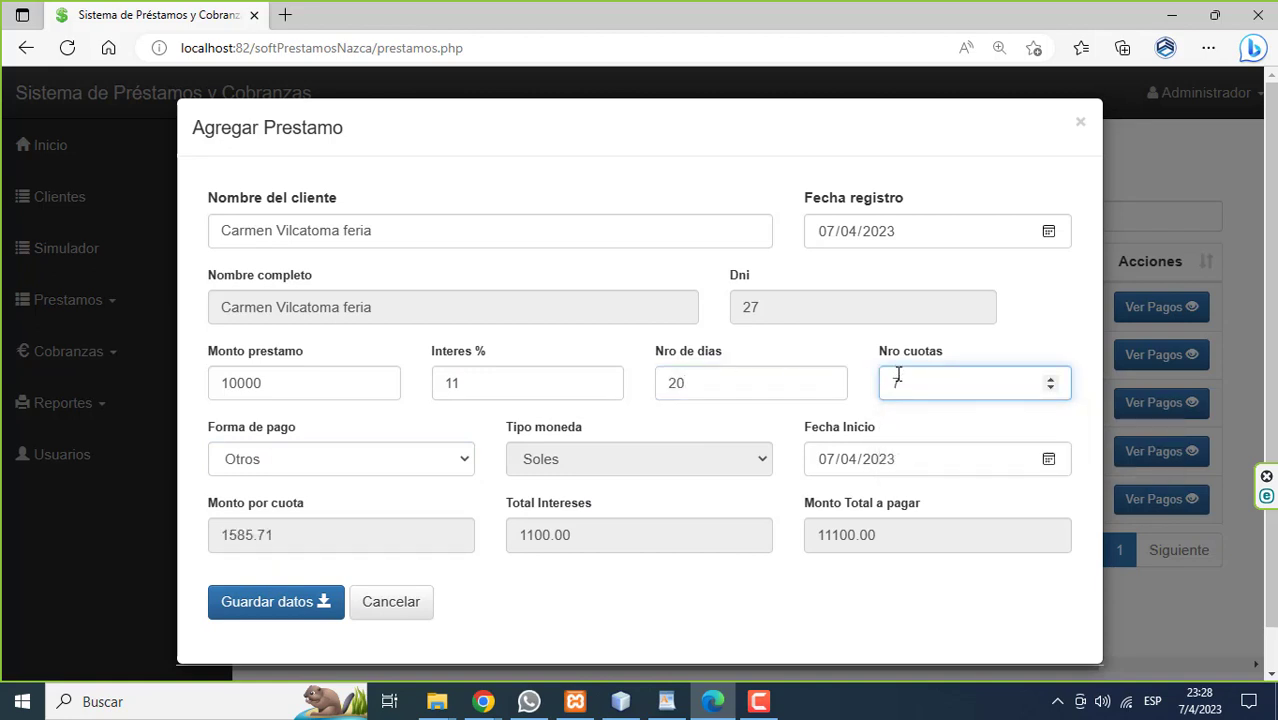
left_click(289, 604)
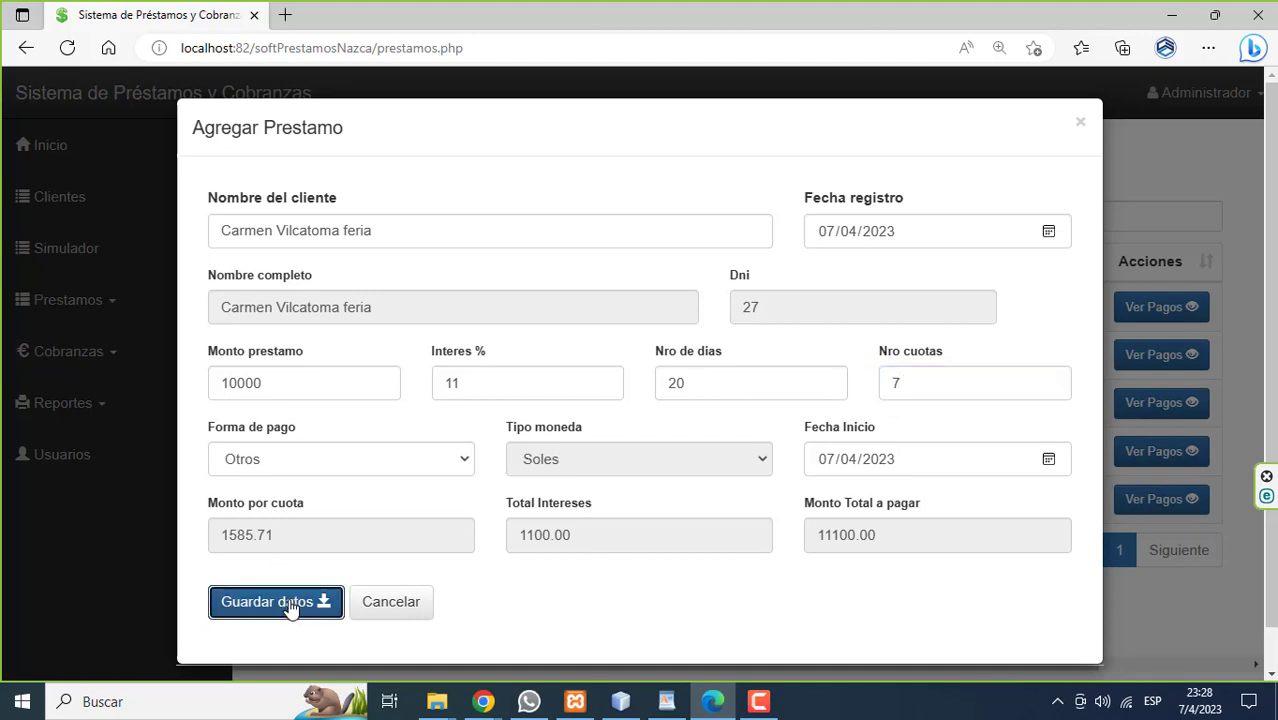
- Dismiss the success notice and review the annual 3000.00 loan's installment schedule
left_click(893, 262)
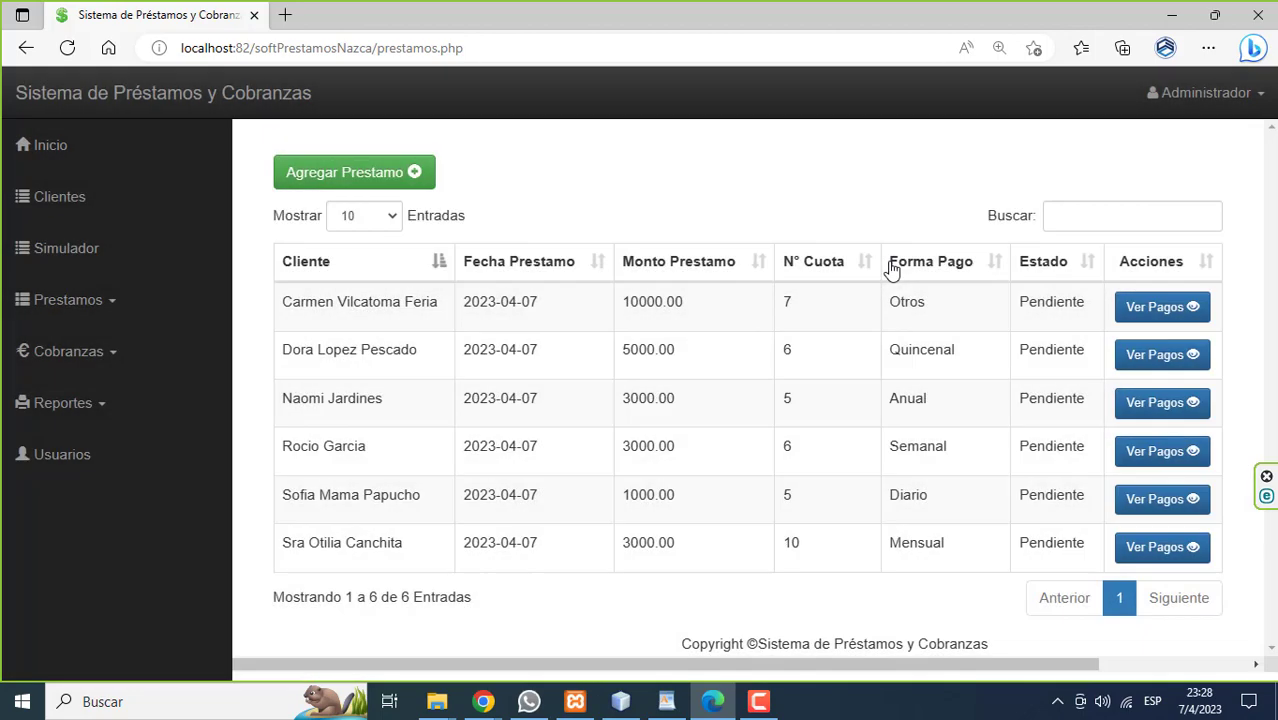
left_click(1131, 410)
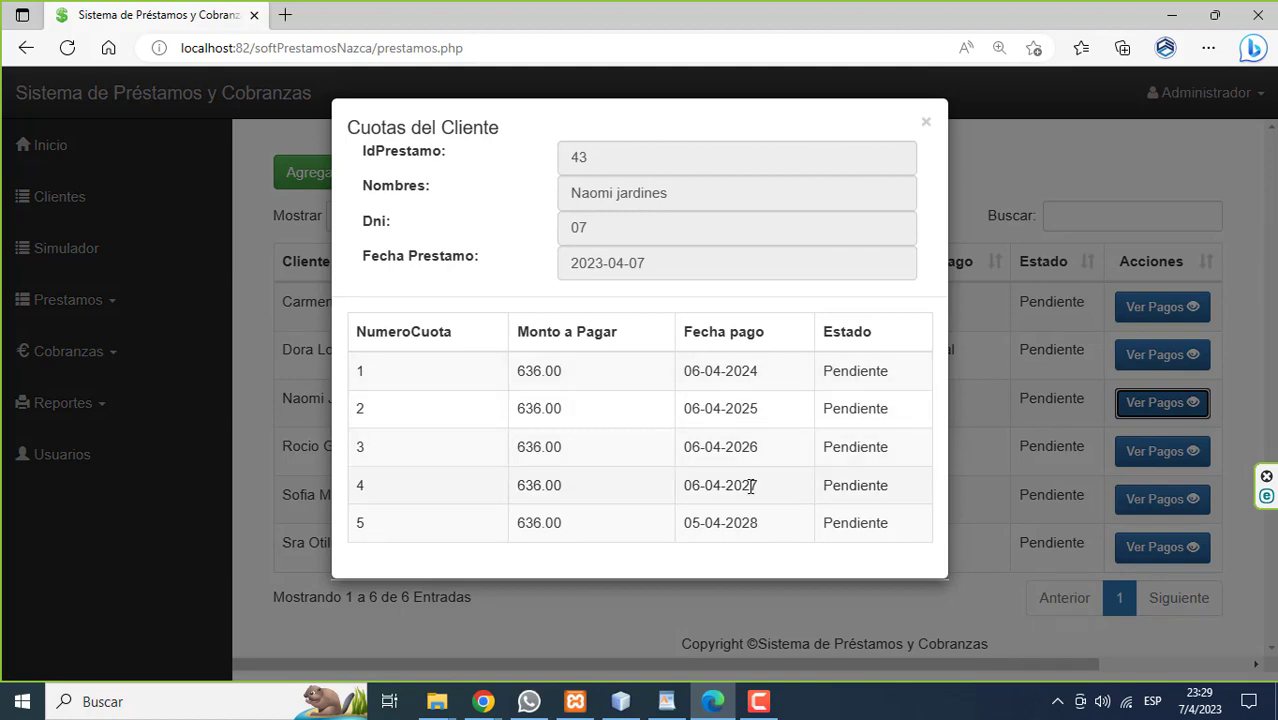
left_click(925, 123)
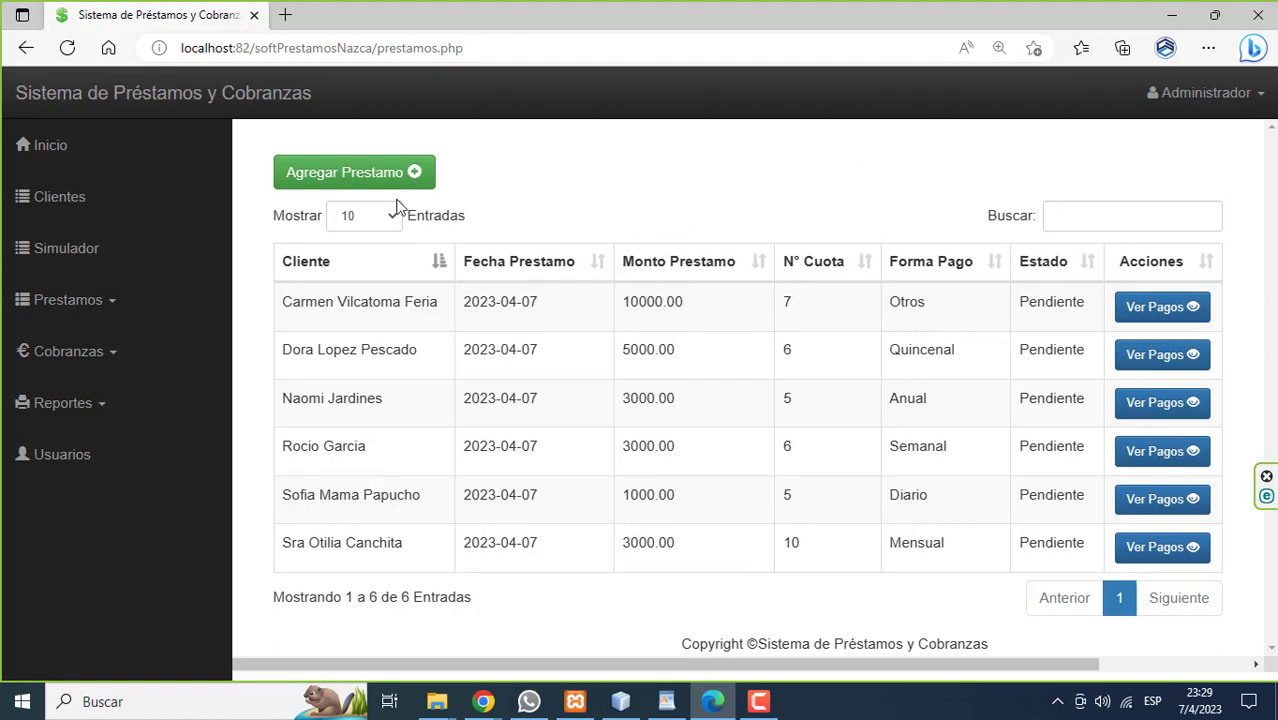
- Start a new loan for the client matching 'mi' with an amount of 1000
left_click(358, 180)
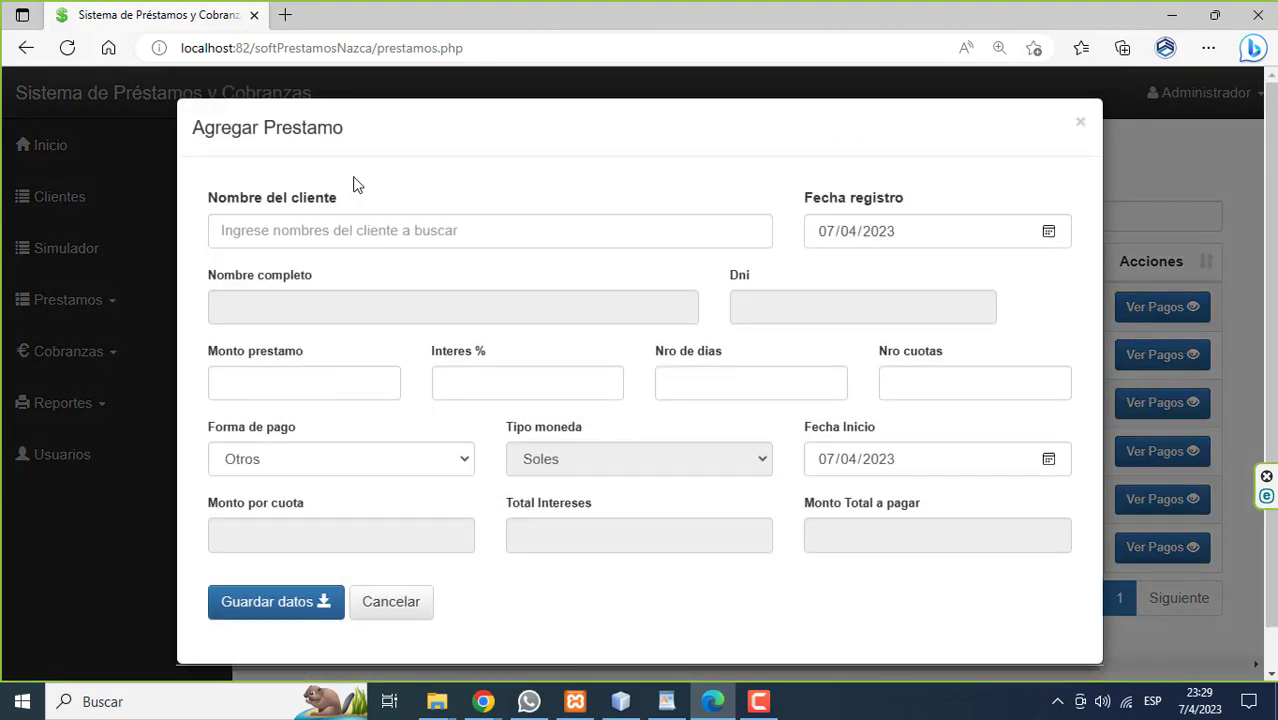
left_click(314, 221)
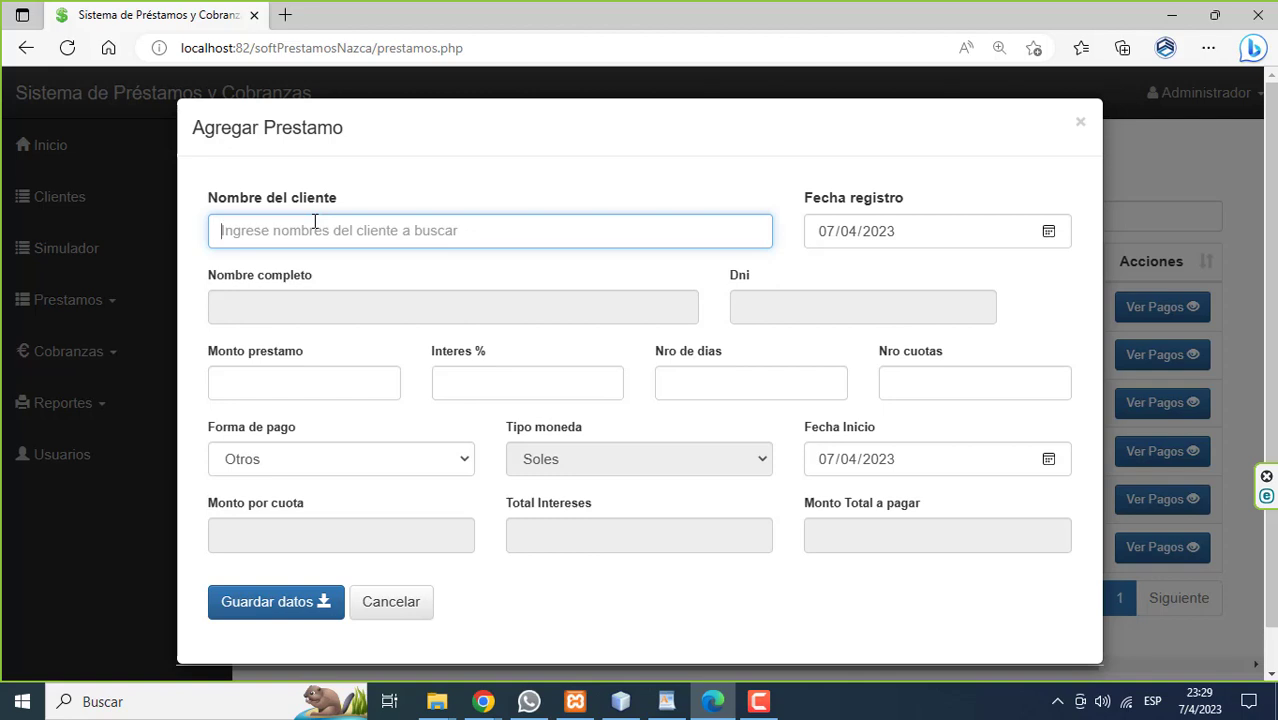
type("mi")
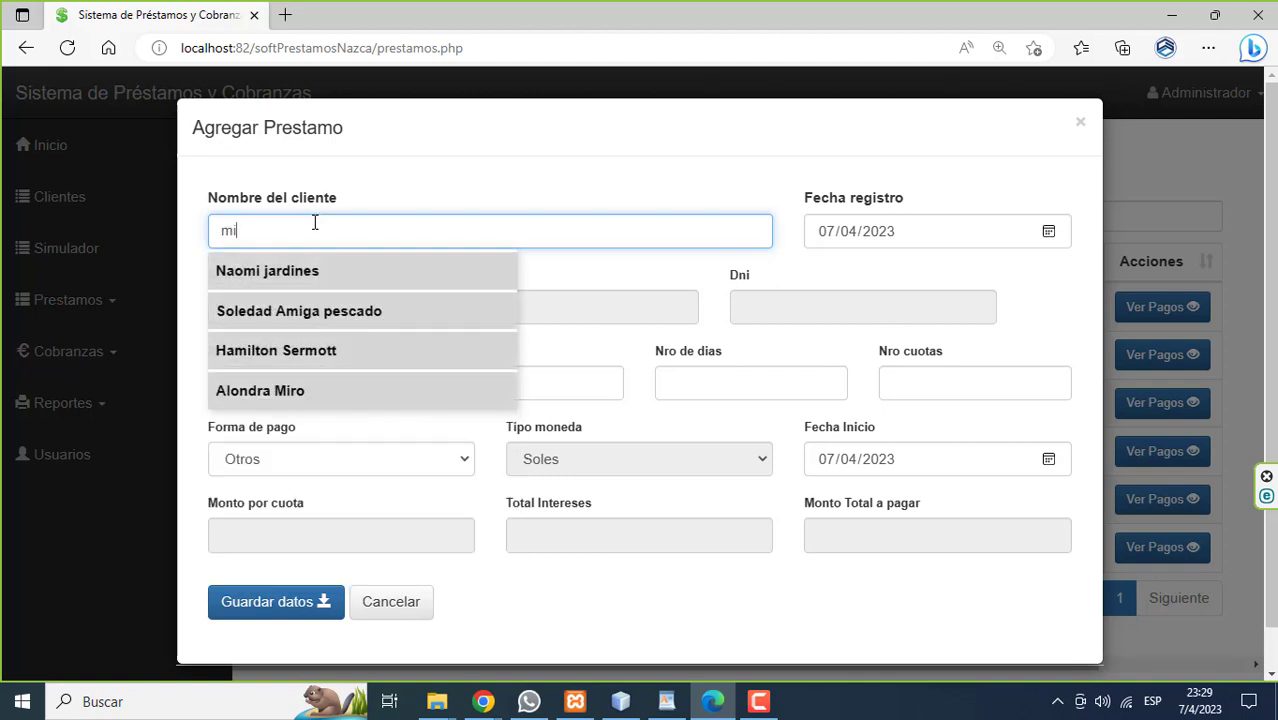
left_click(297, 355)
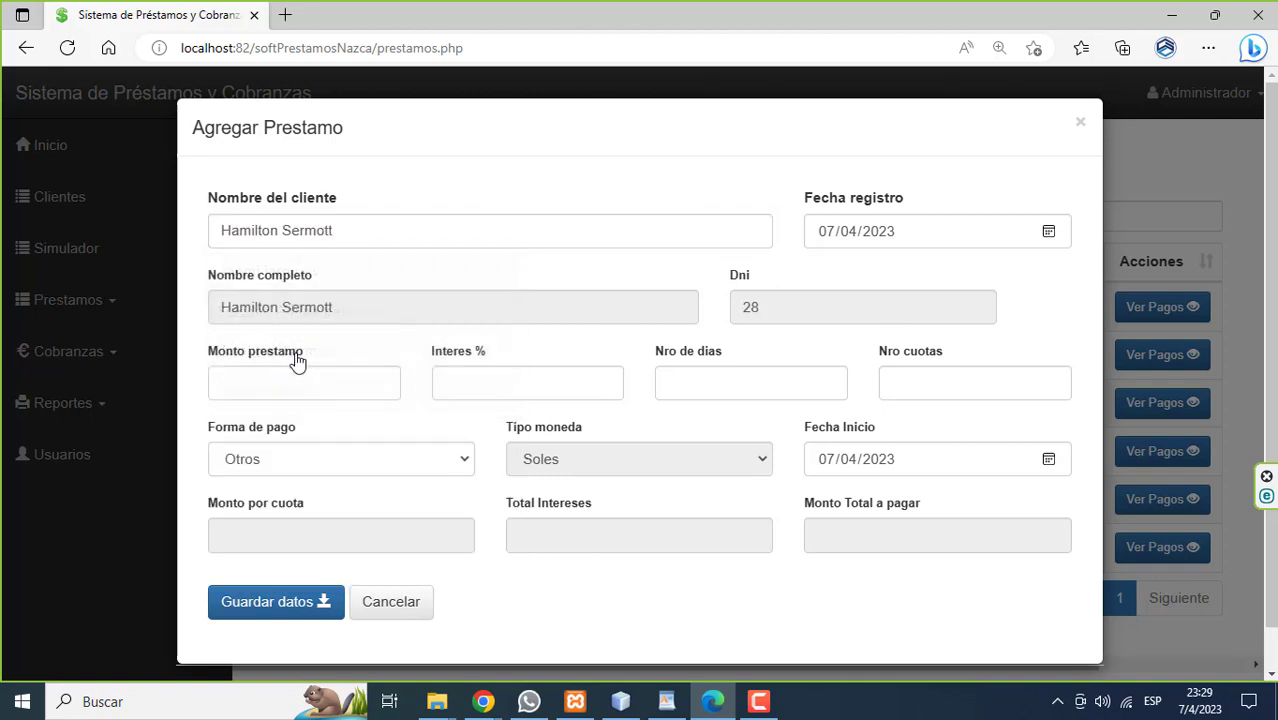
left_click(293, 373)
type("10")
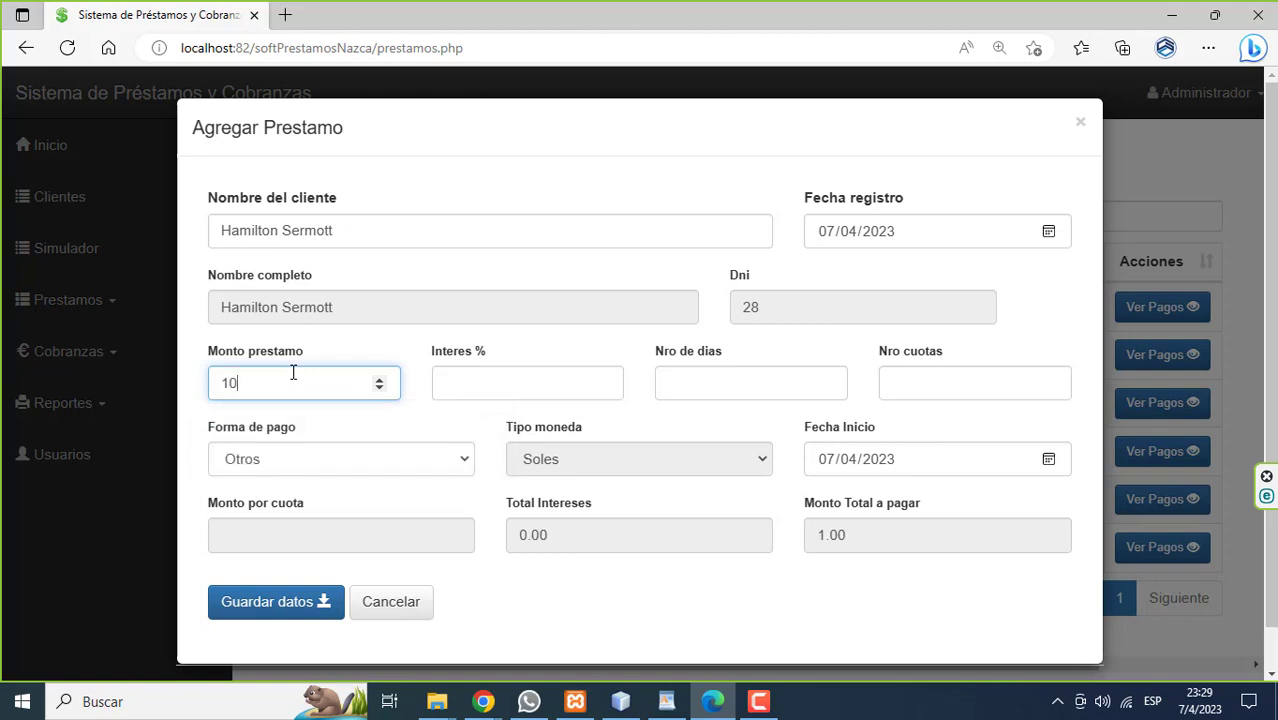
type("00")
- Set 6% interest, Diario payments and 8 installments, then save the loan
left_click(516, 383)
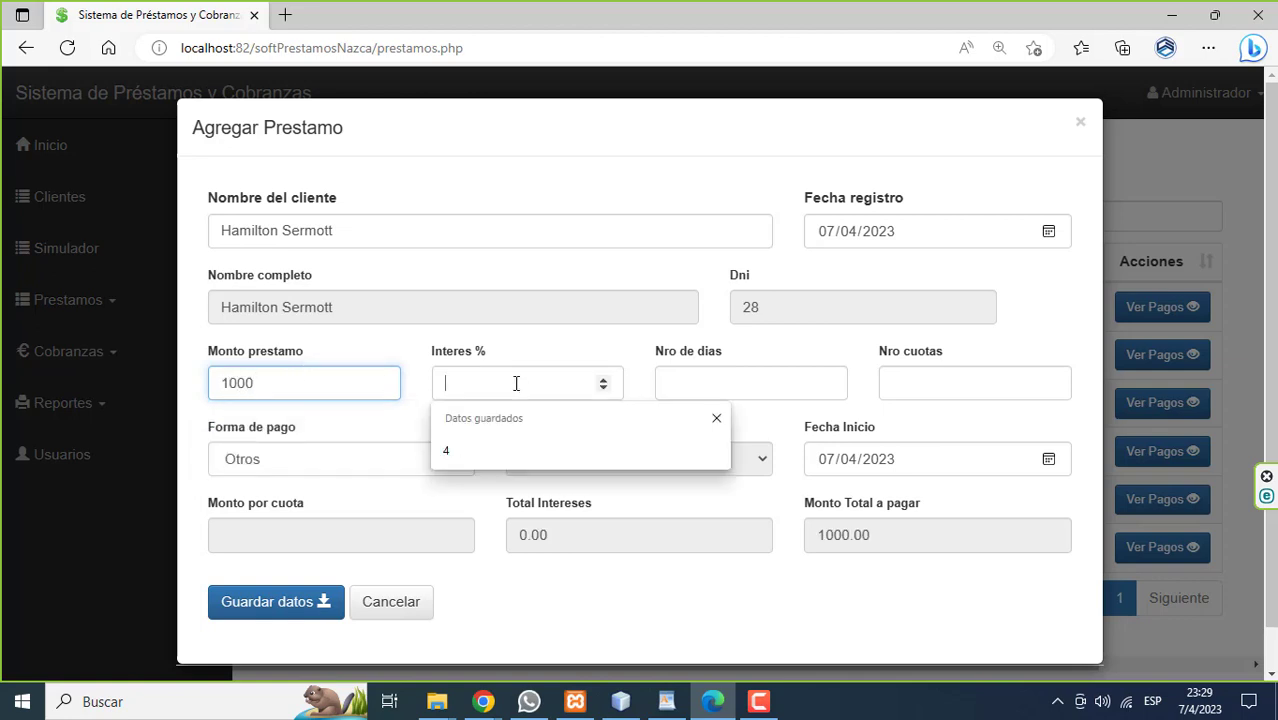
type("6")
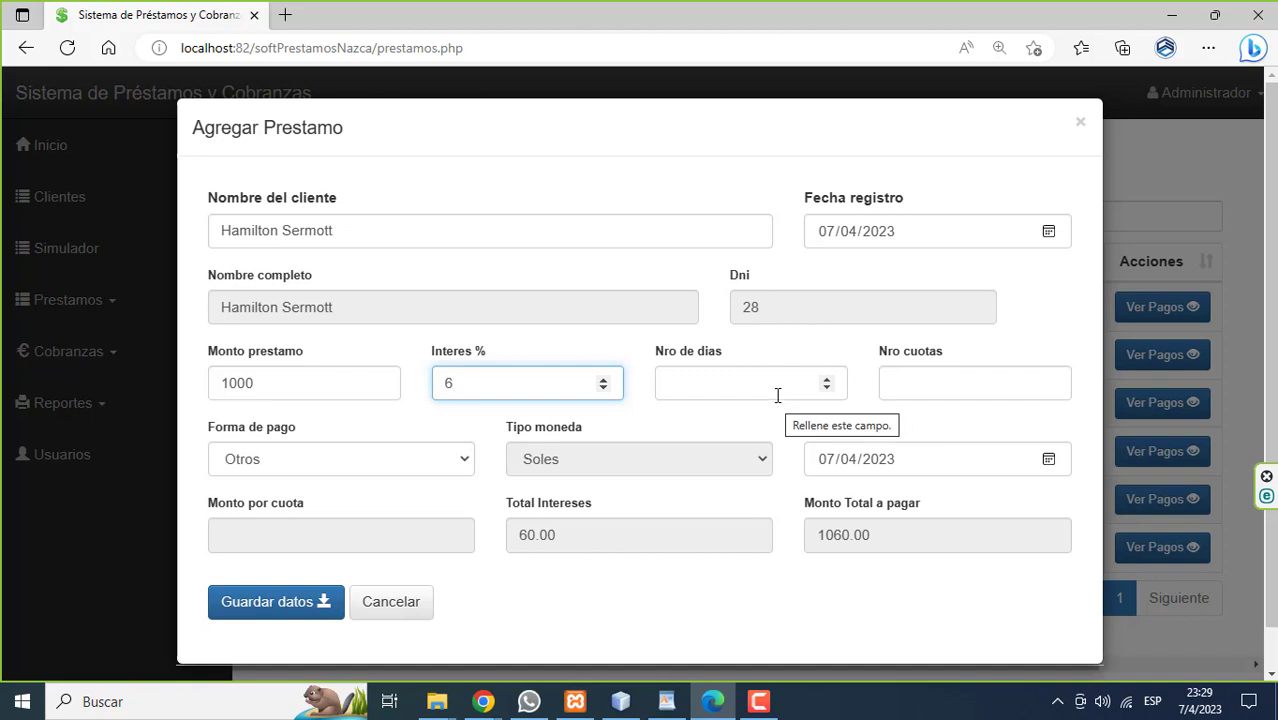
left_click(467, 467)
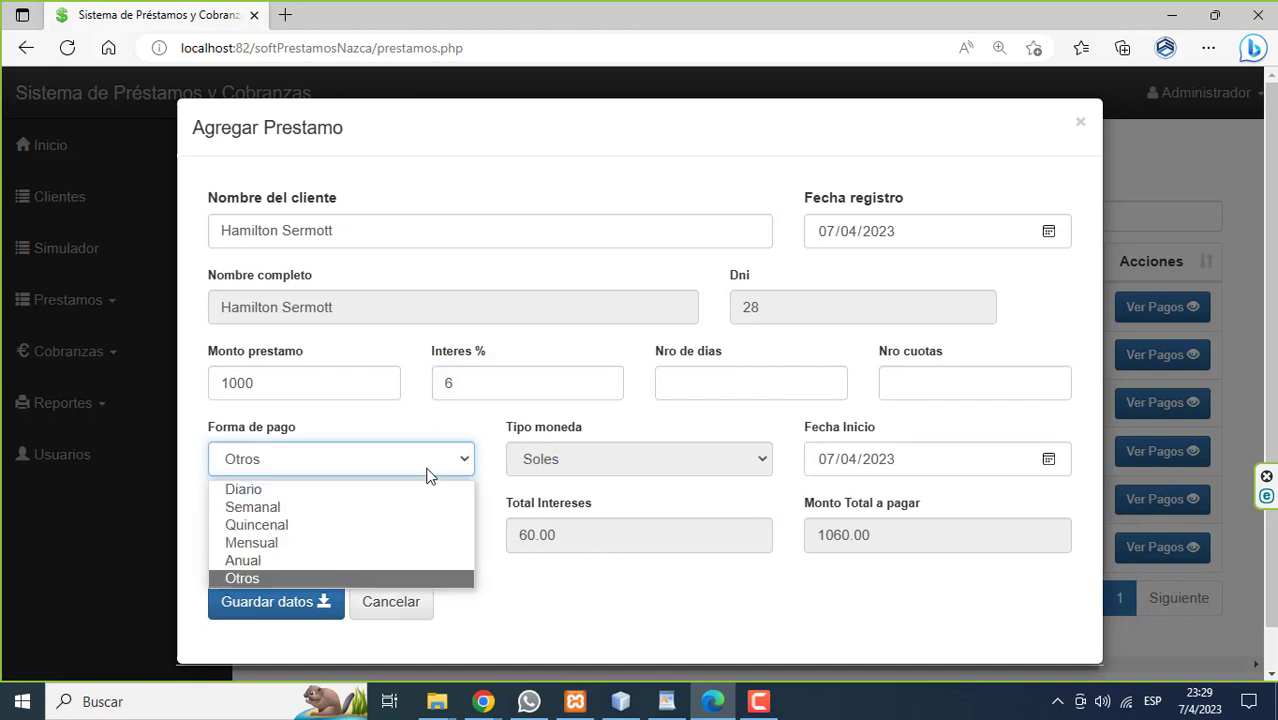
left_click(408, 490)
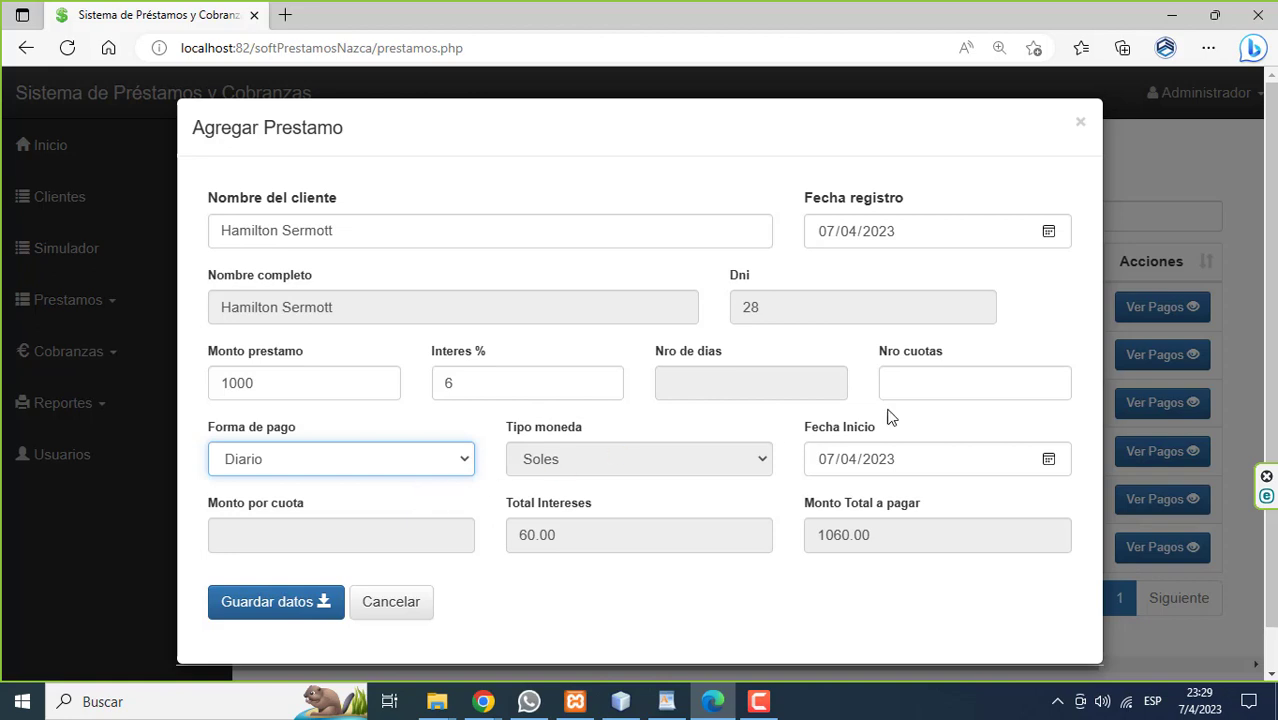
left_click(934, 384)
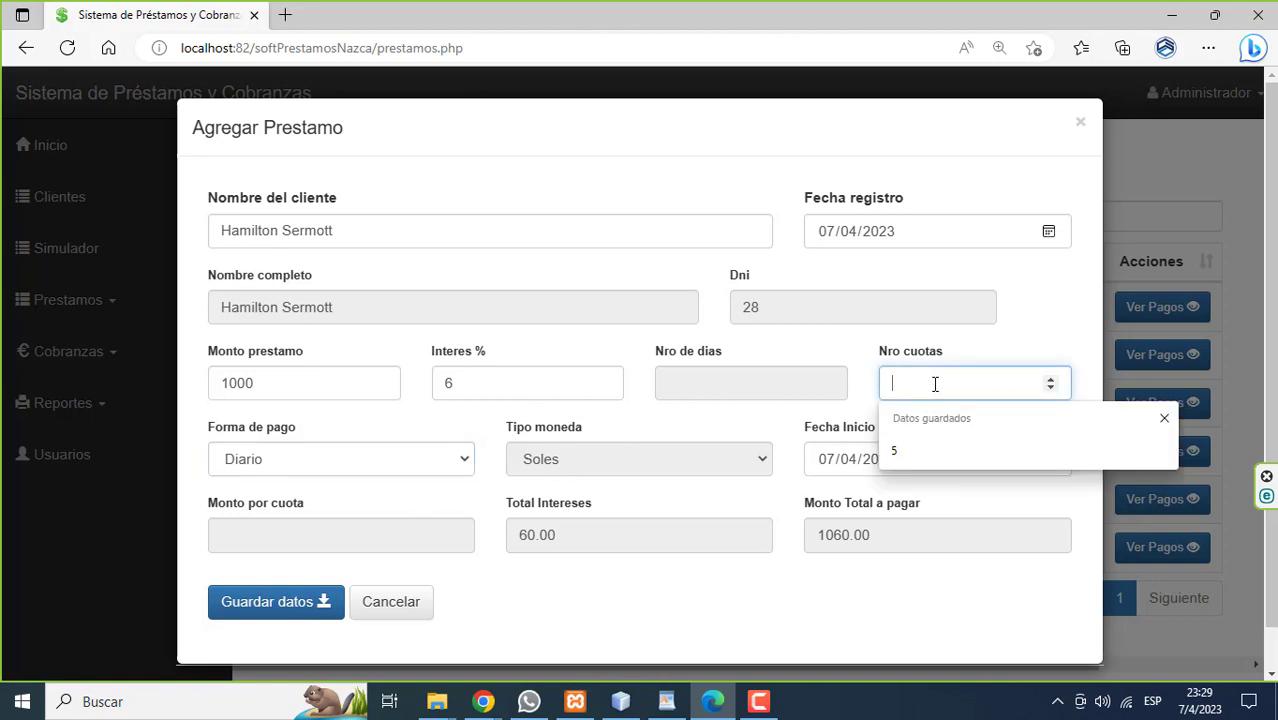
type("8")
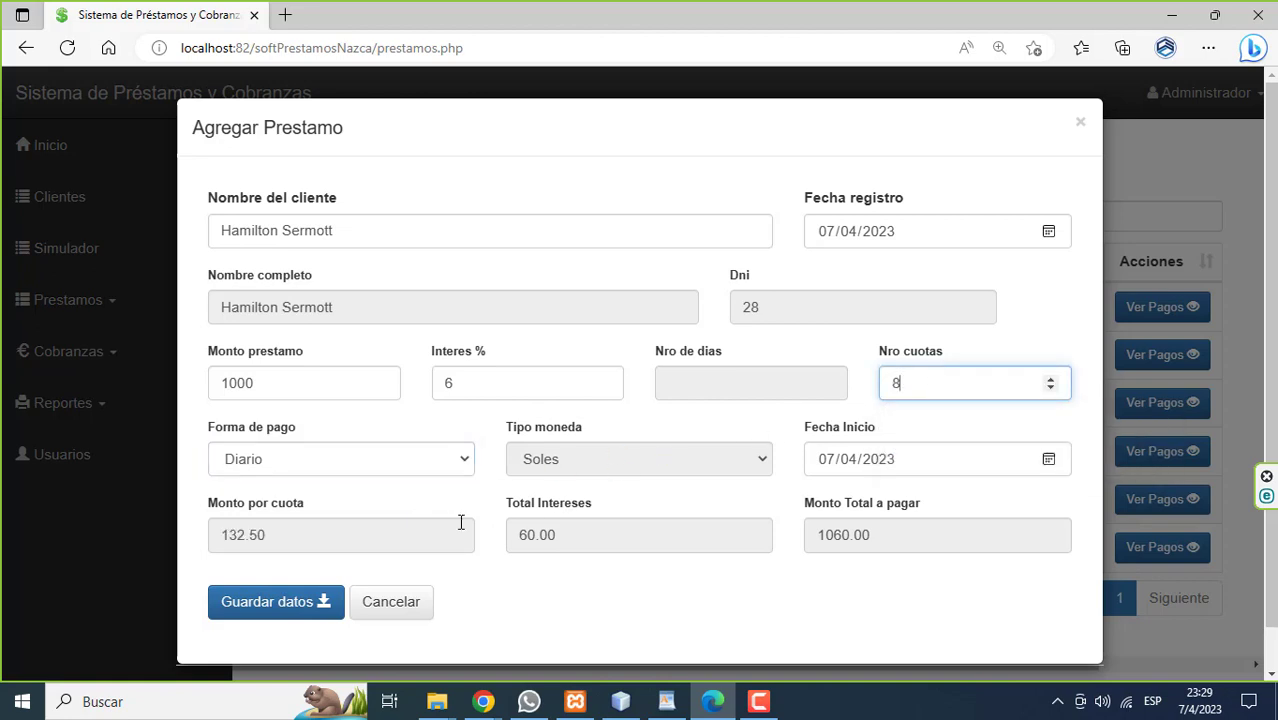
left_click(295, 604)
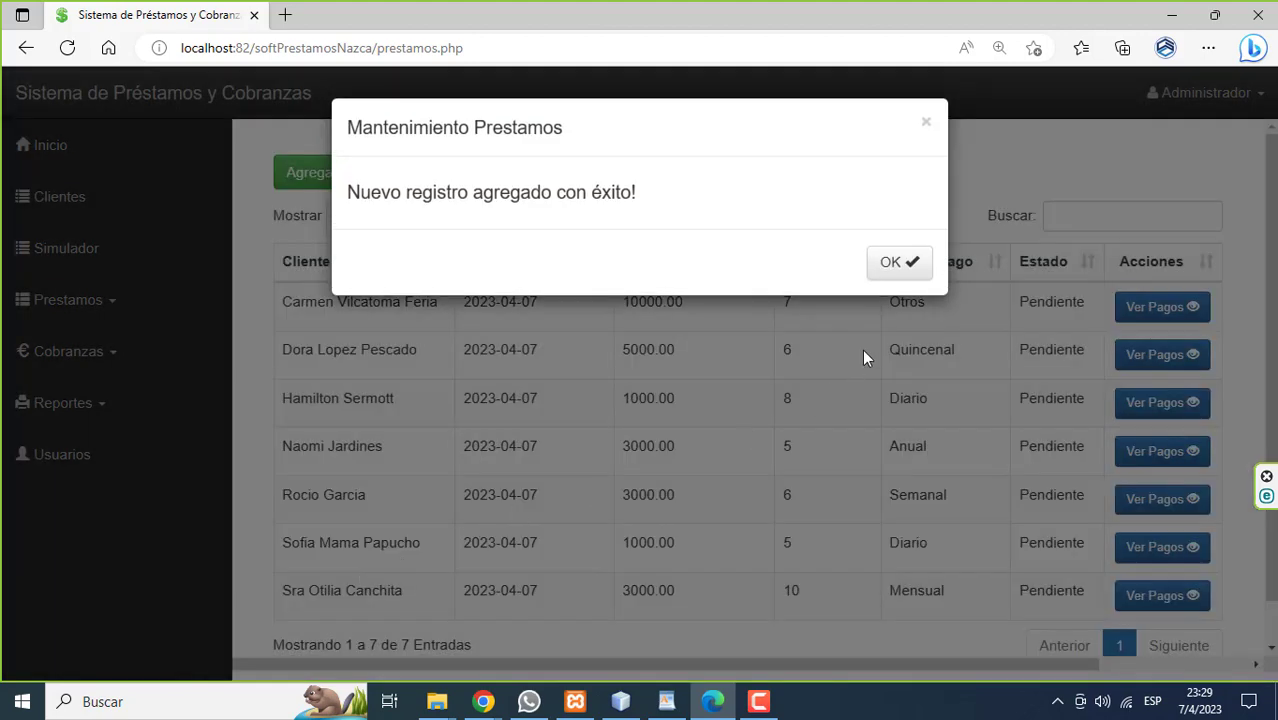
- Dismiss the success notice and scroll the loans table to see all seven loans
left_click(880, 272)
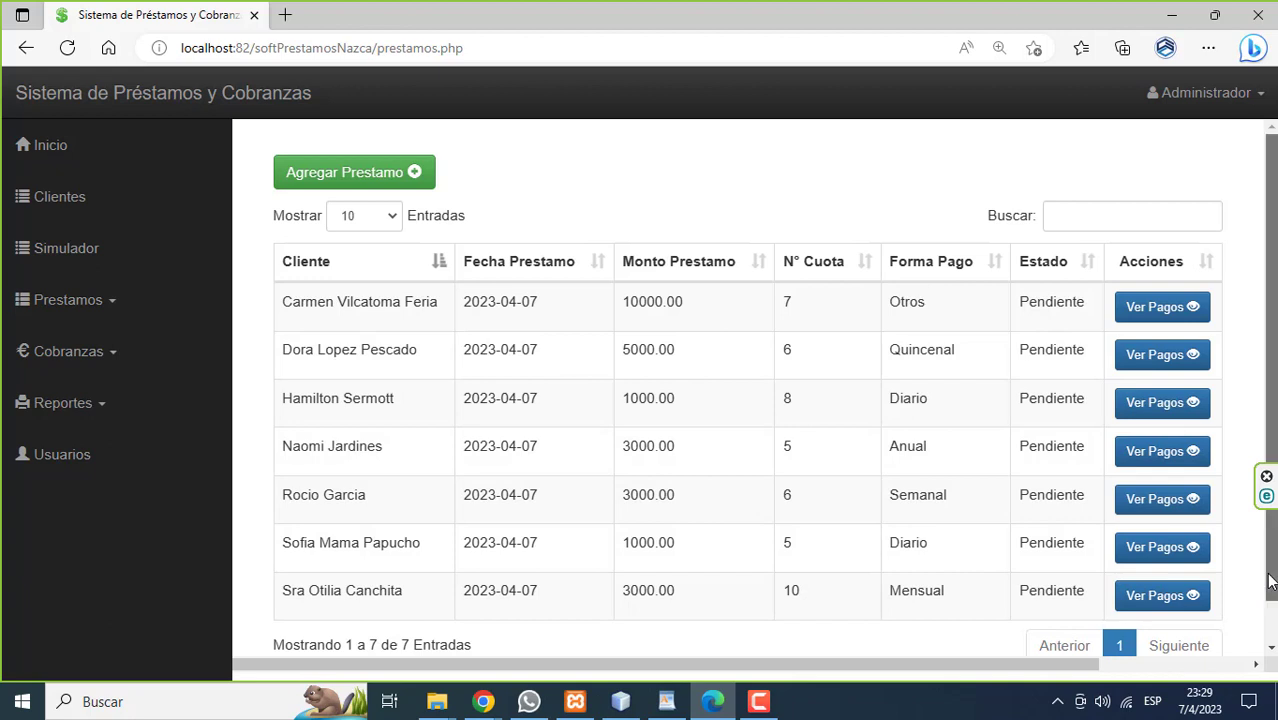
left_click_drag(1270, 580, 1272, 603)
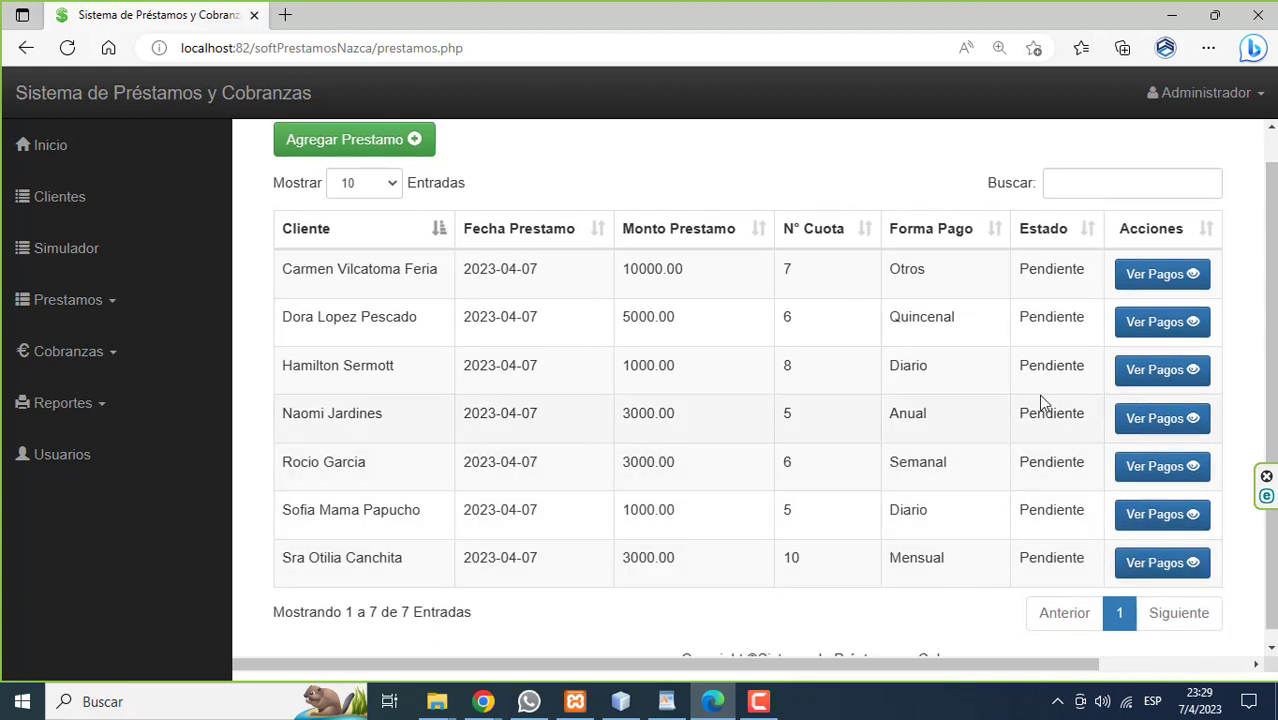
left_click(1068, 186)
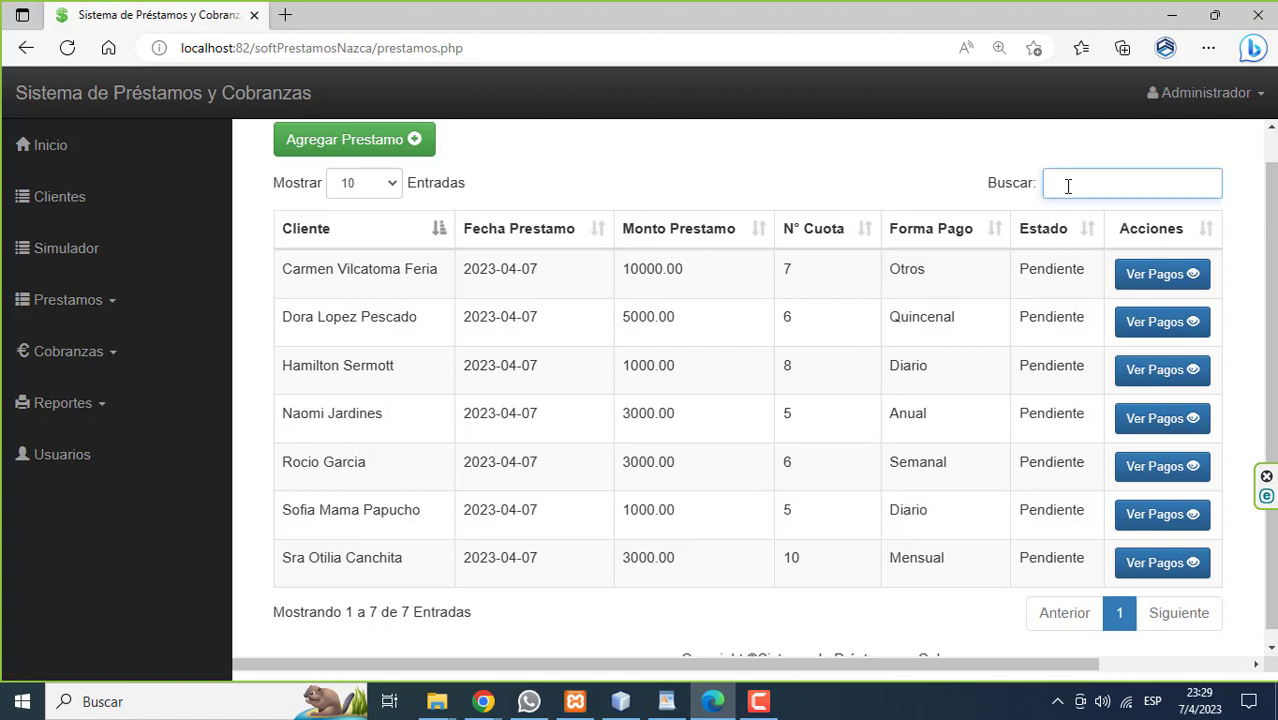
type("m")
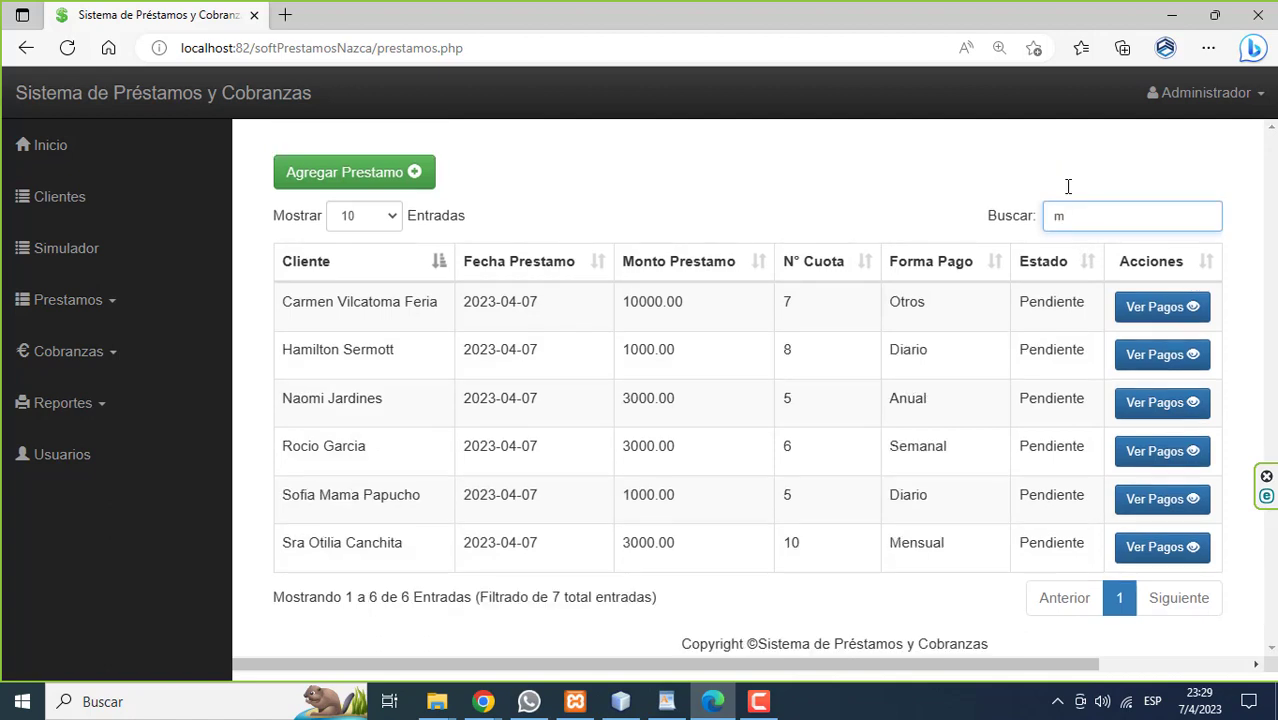
type("i")
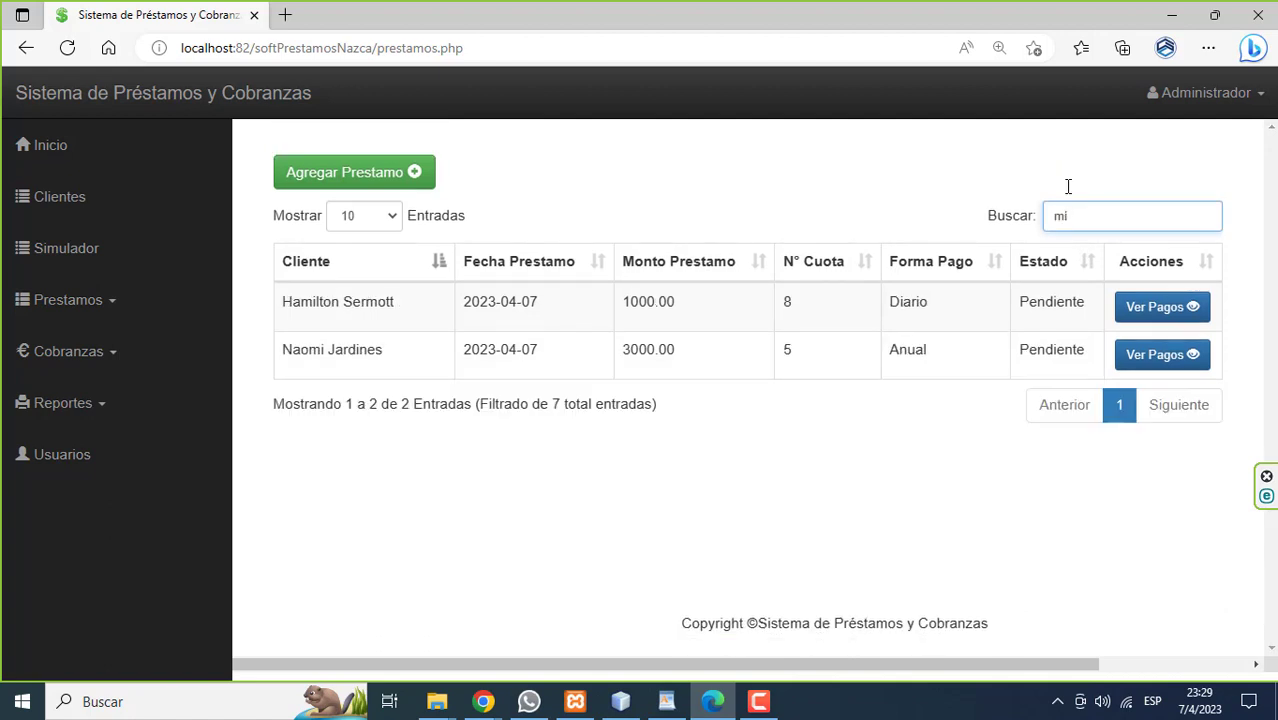
key("BackSpace")
key("BackSpace")
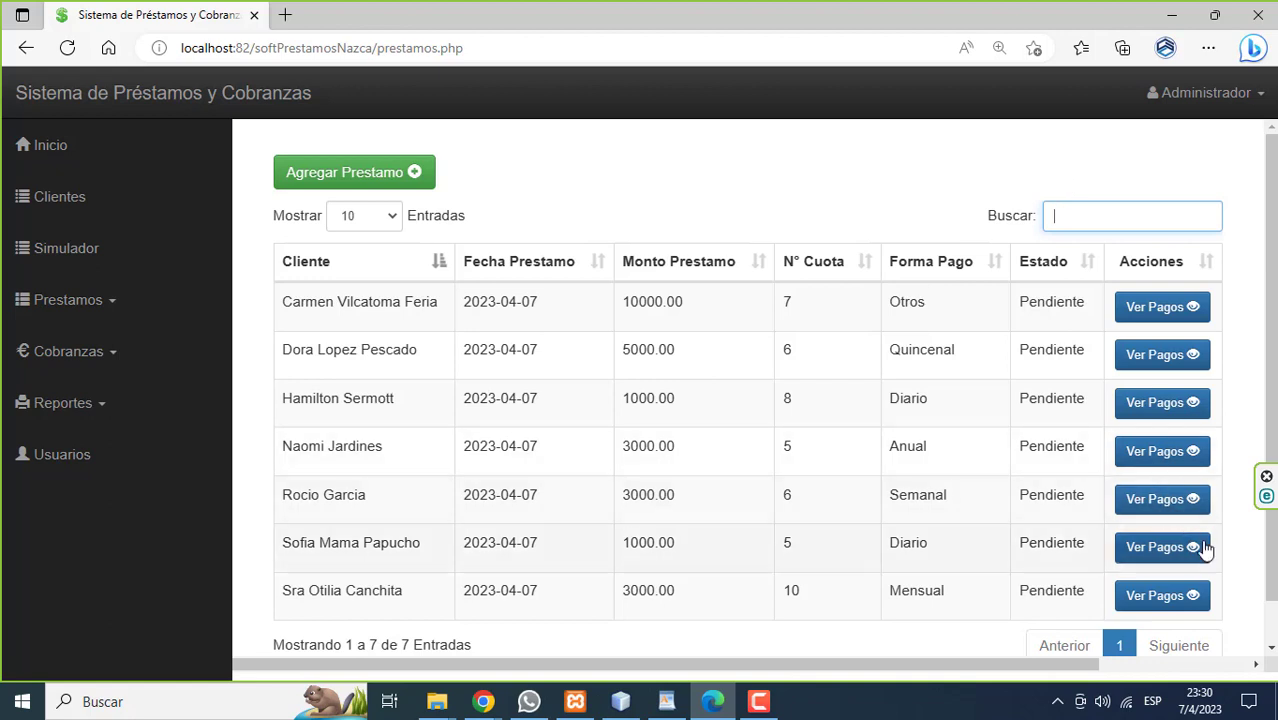
left_click(1169, 546)
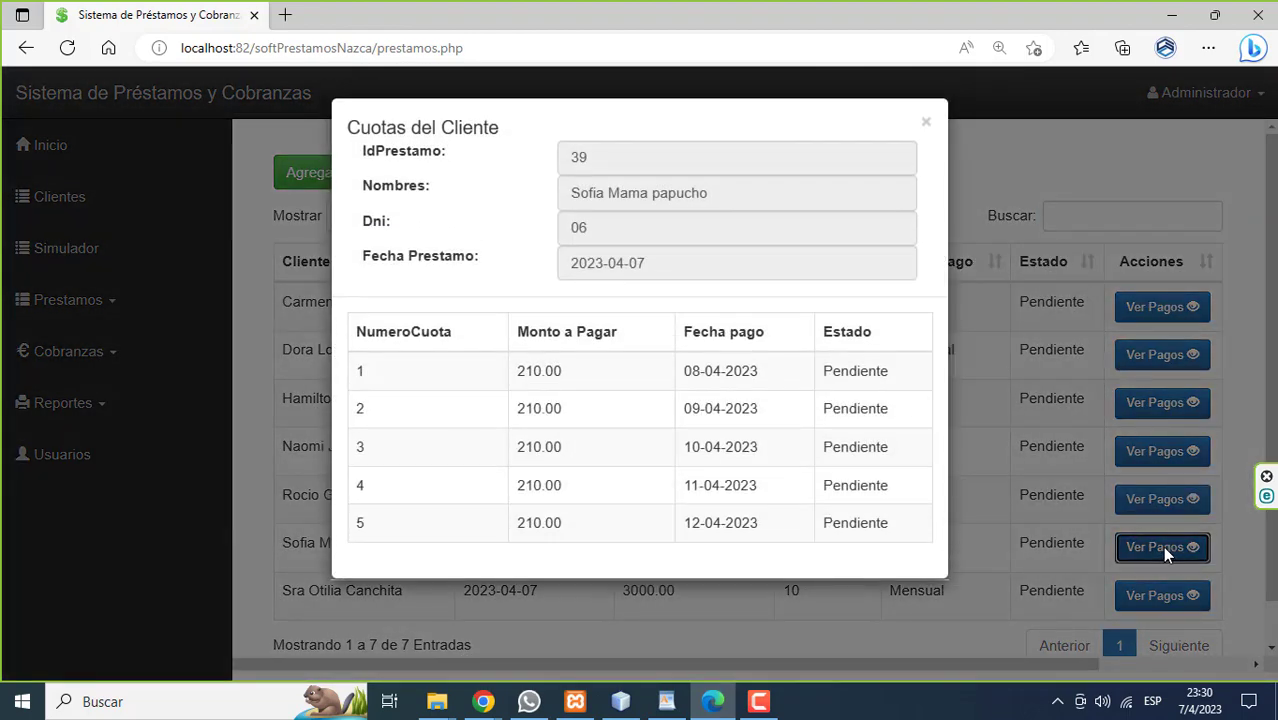
left_click(925, 121)
left_click(1127, 366)
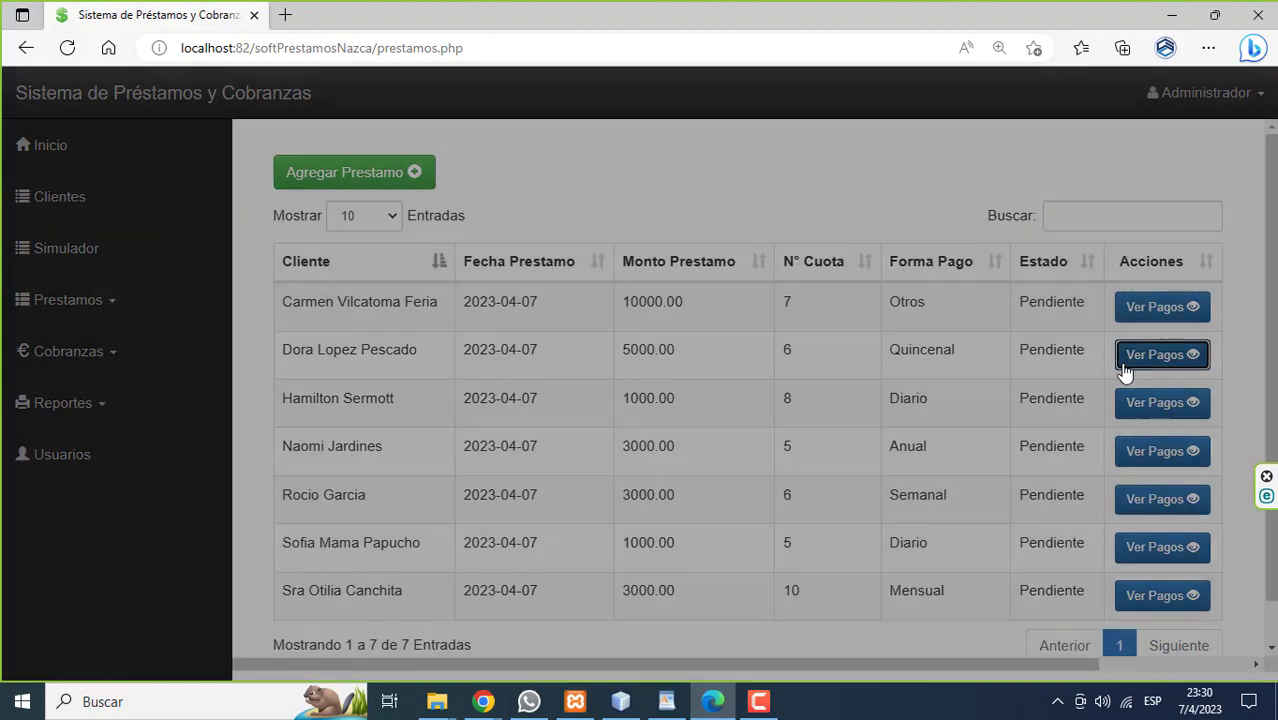
left_click(925, 122)
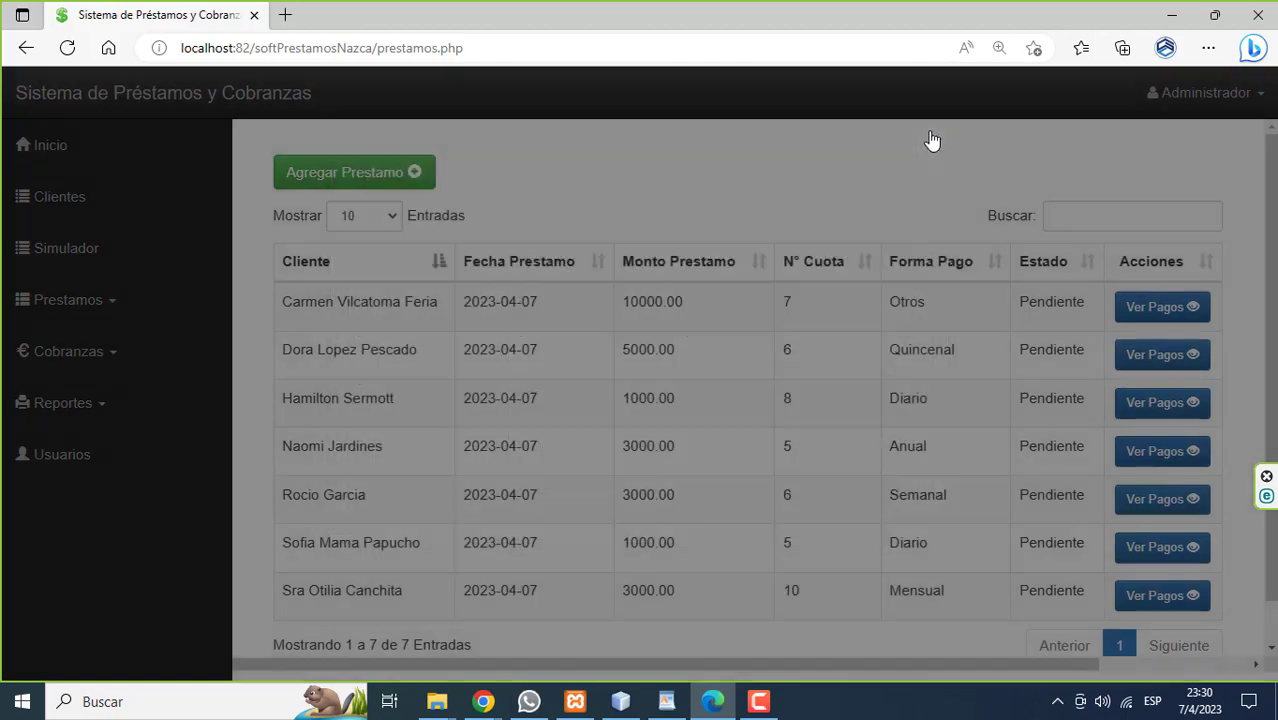
- Filter the loans list by 'ro' and check the Semanal loan's installment schedule
left_click(1102, 212)
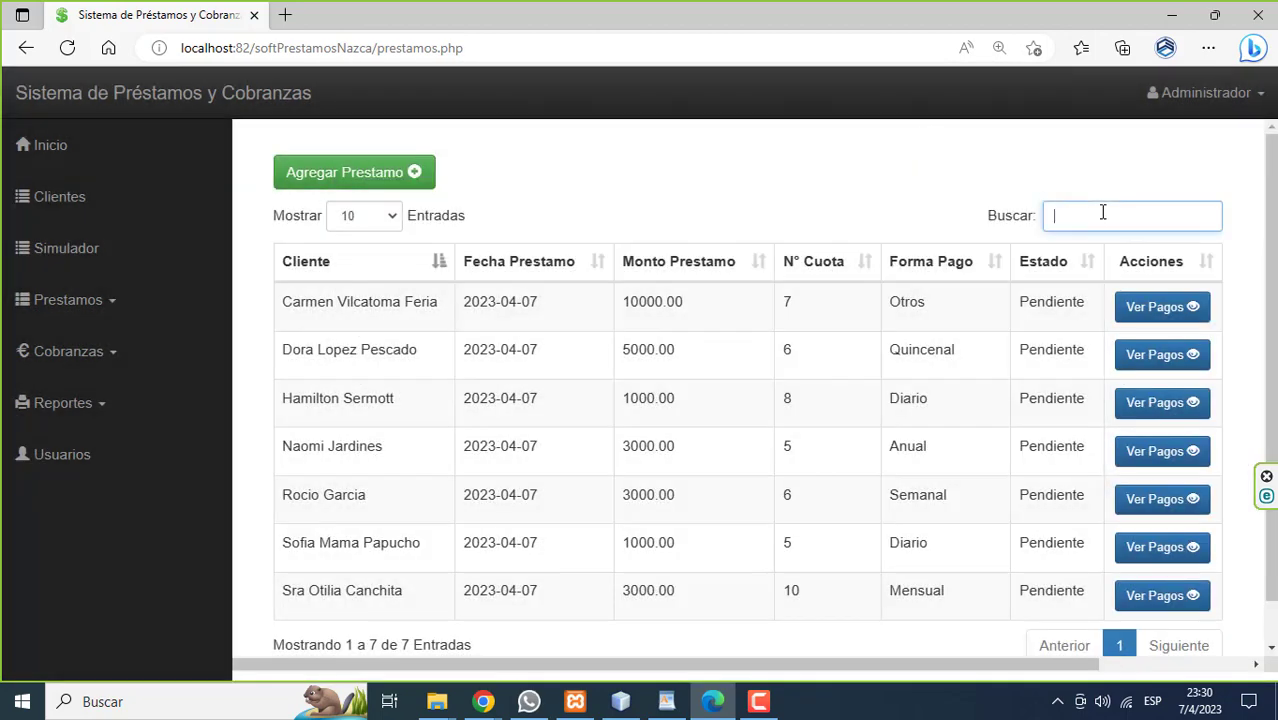
type("nao")
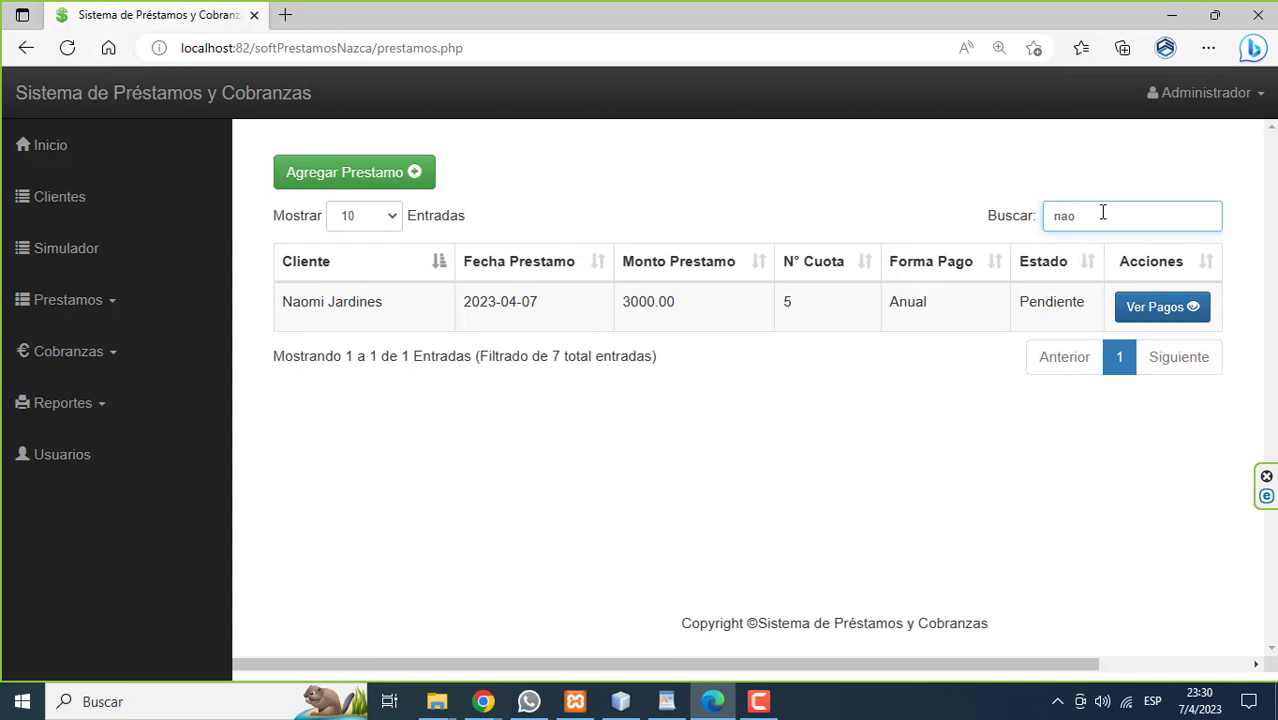
key("BackSpace")
key("BackSpace")
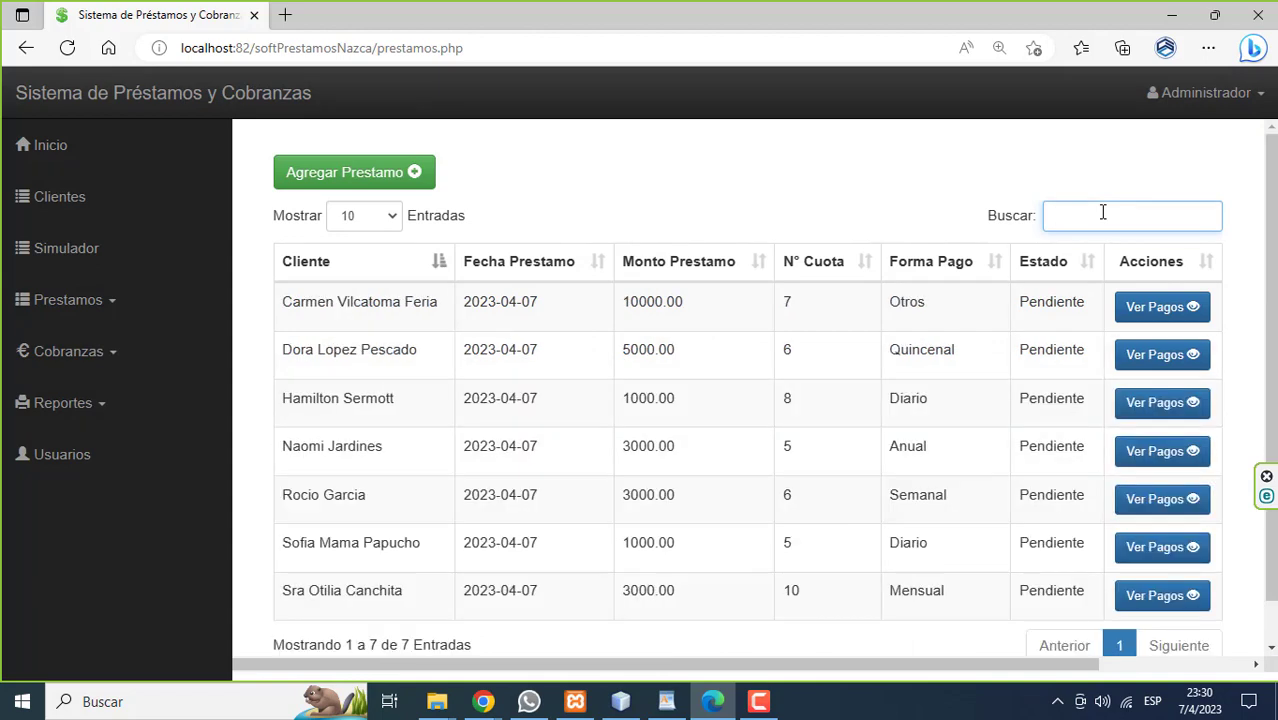
type("ro")
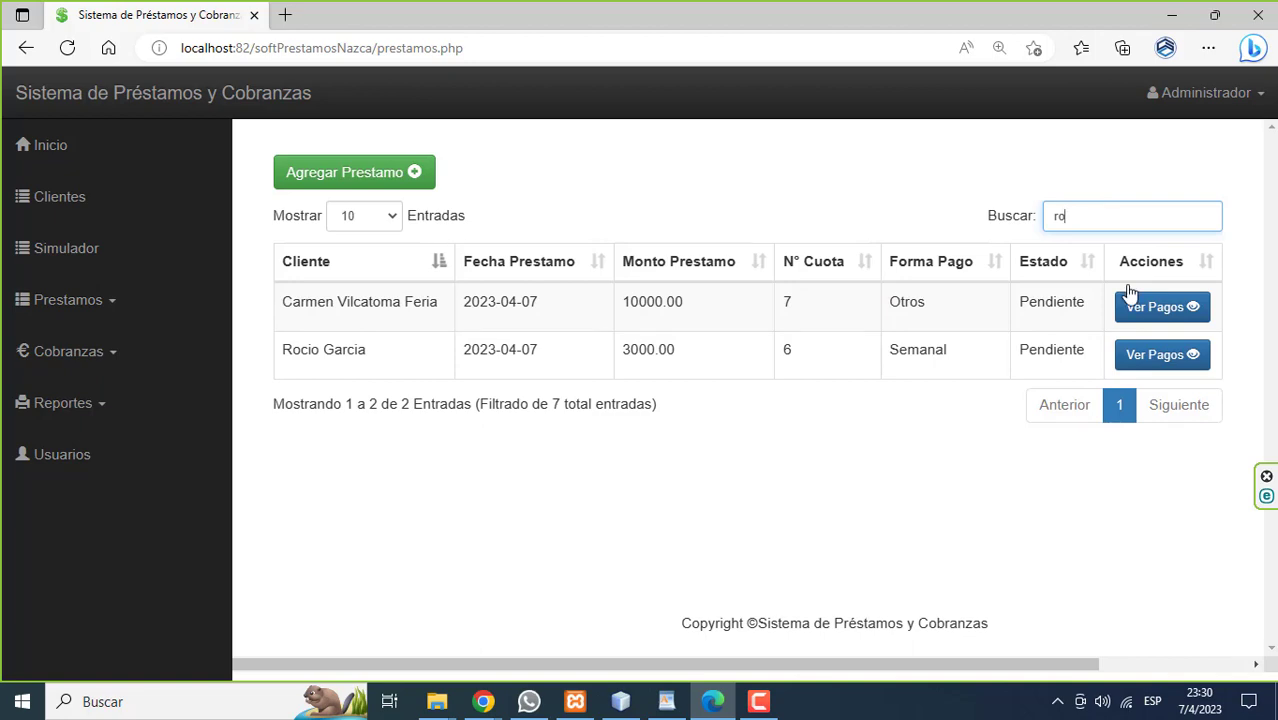
left_click(1170, 355)
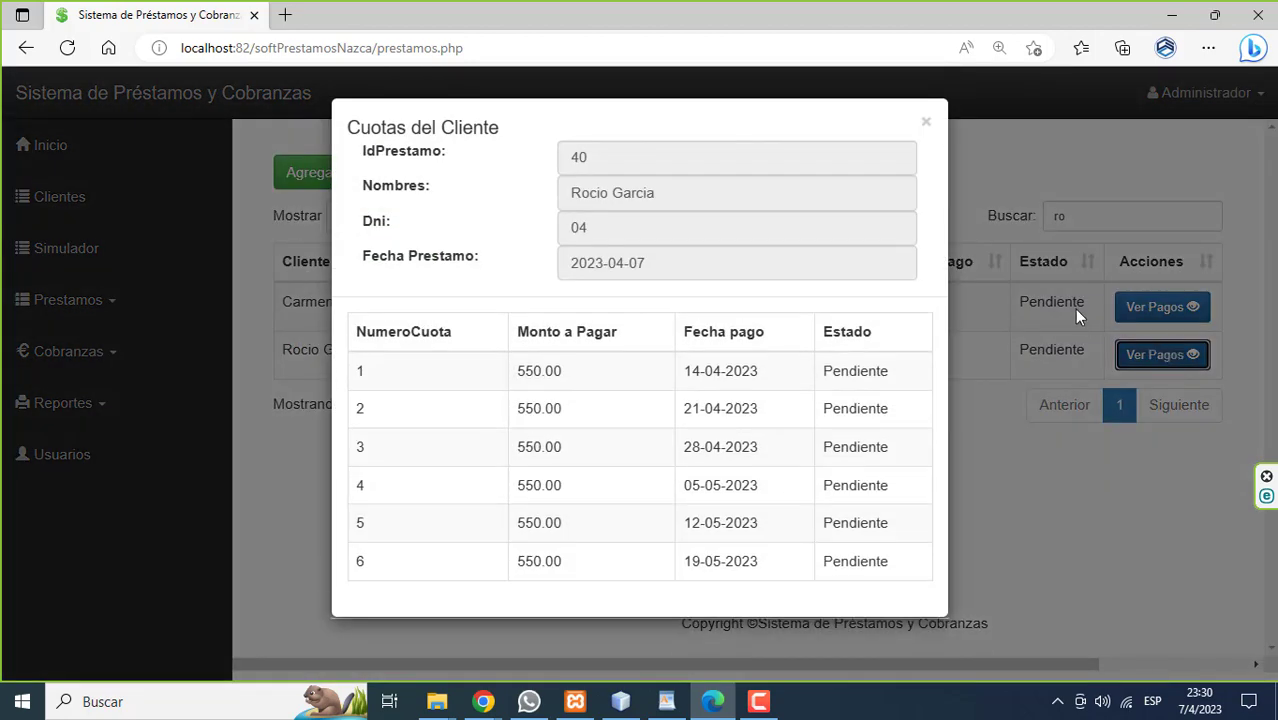
left_click(926, 122)
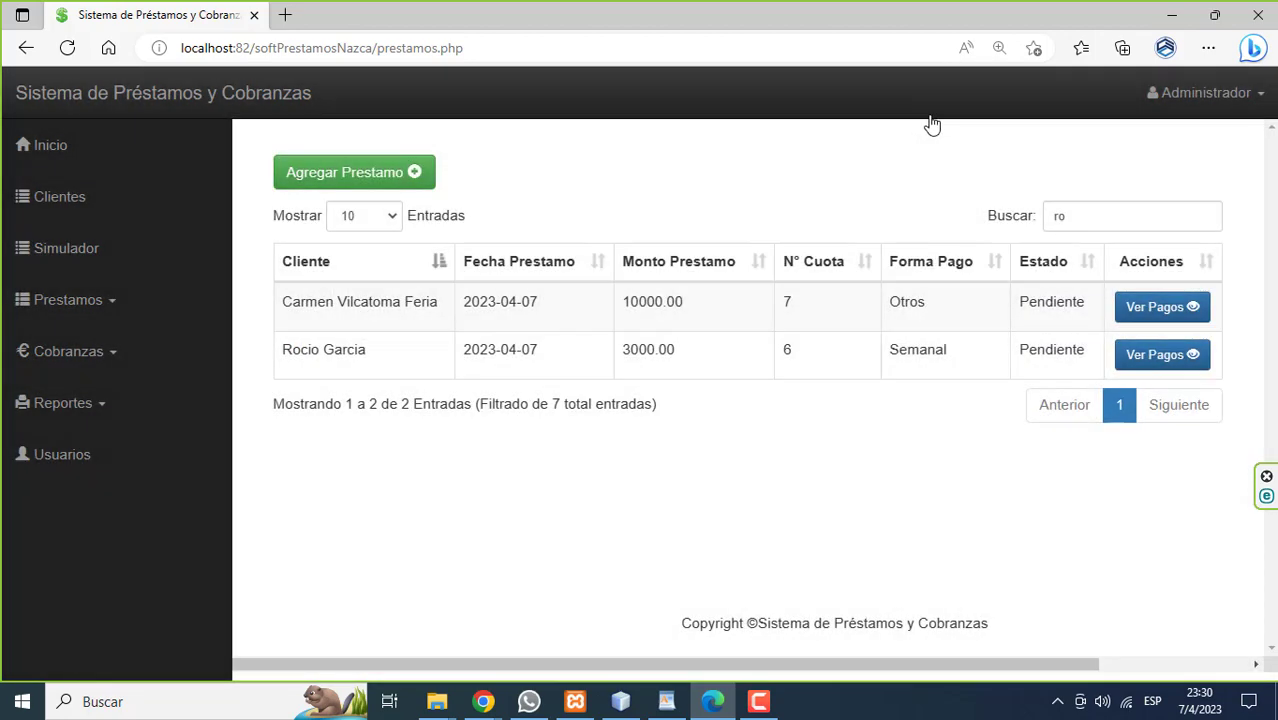